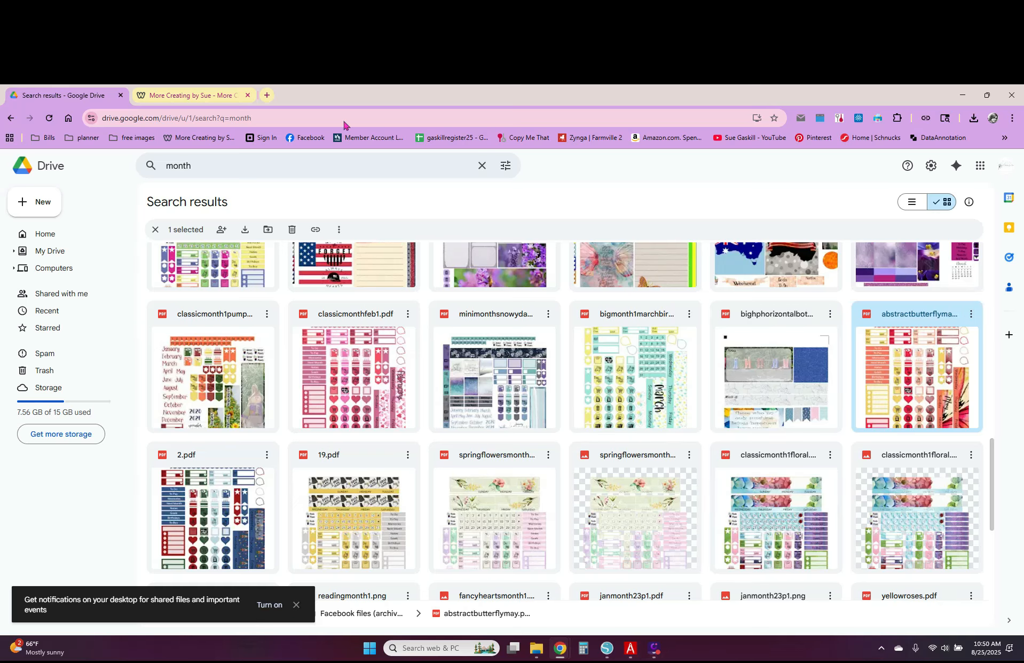
Open the 2020 Stickers folder from the More Creating by Sue website and browse Drive's search results for "month".
left_click(155, 97)
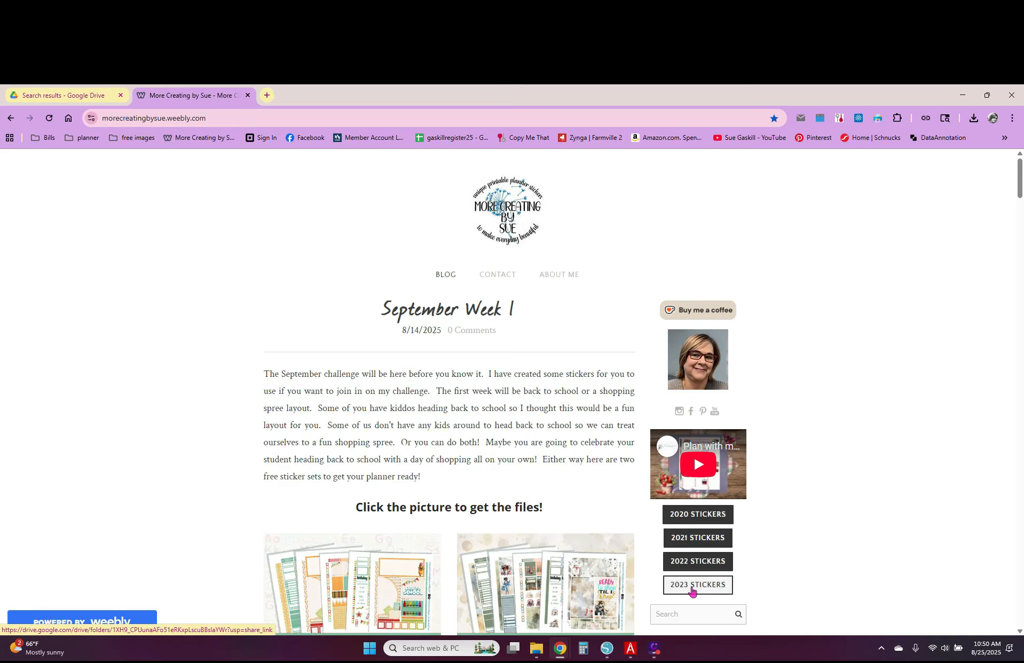
left_click(704, 516)
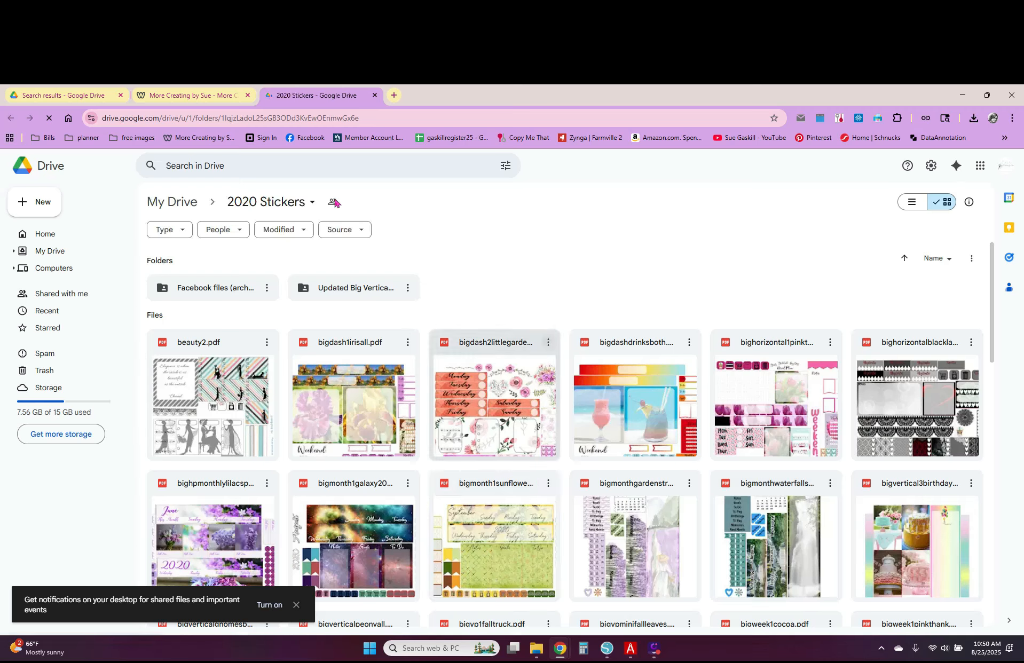
left_click(194, 165)
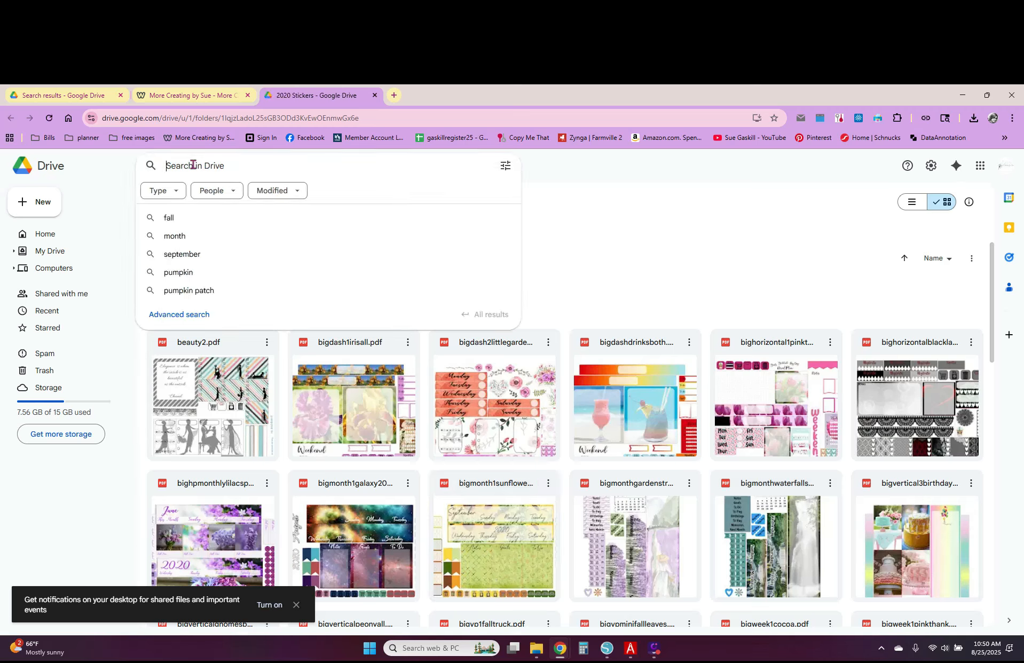
type("month")
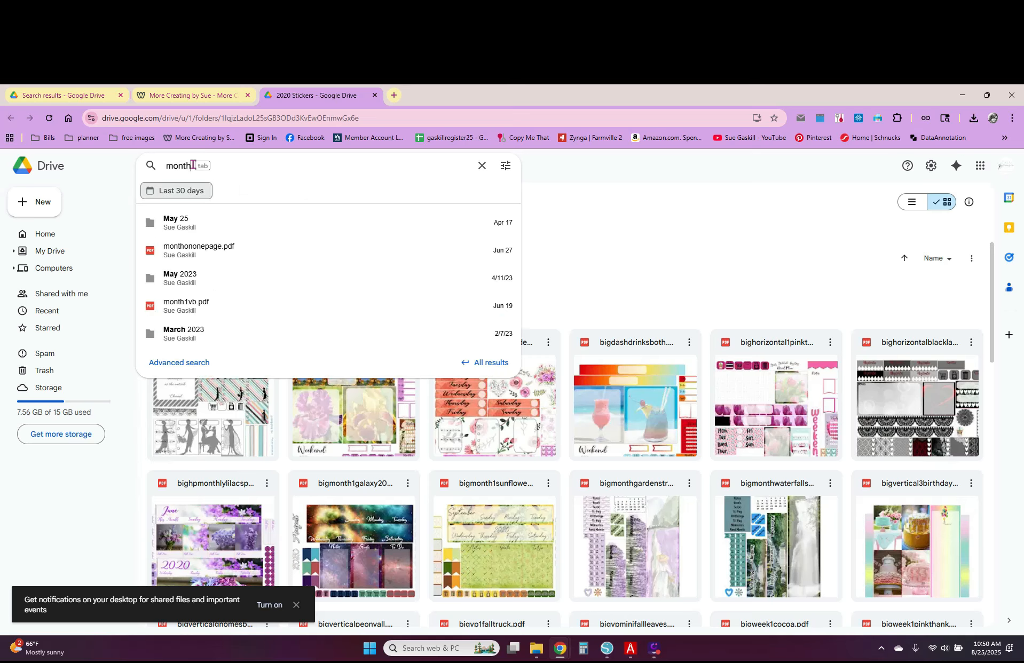
key("Return")
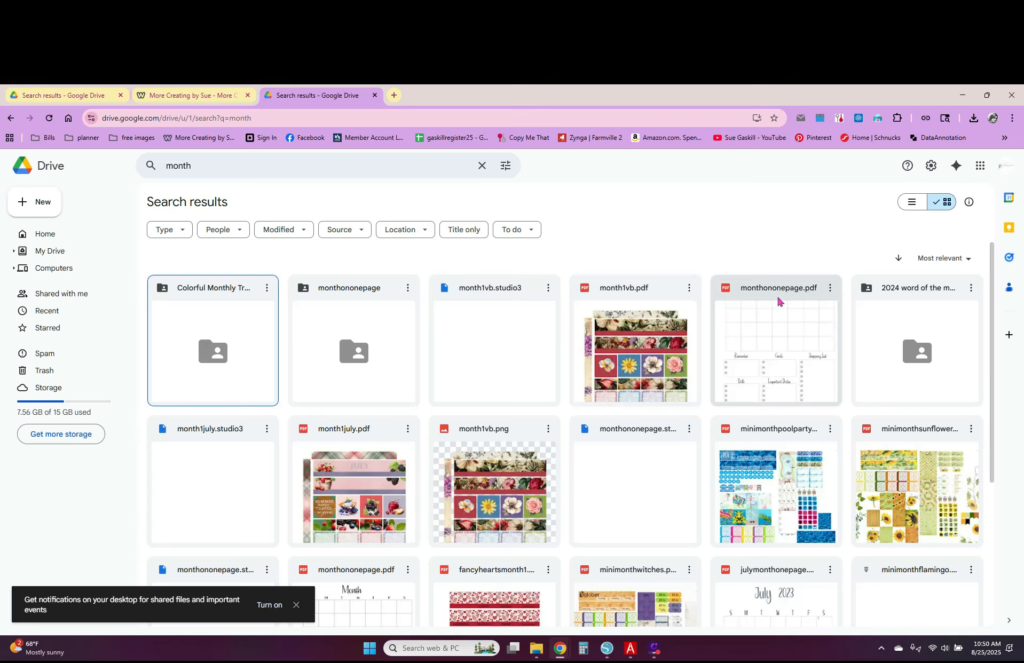
scroll(701, 392, "down", 4)
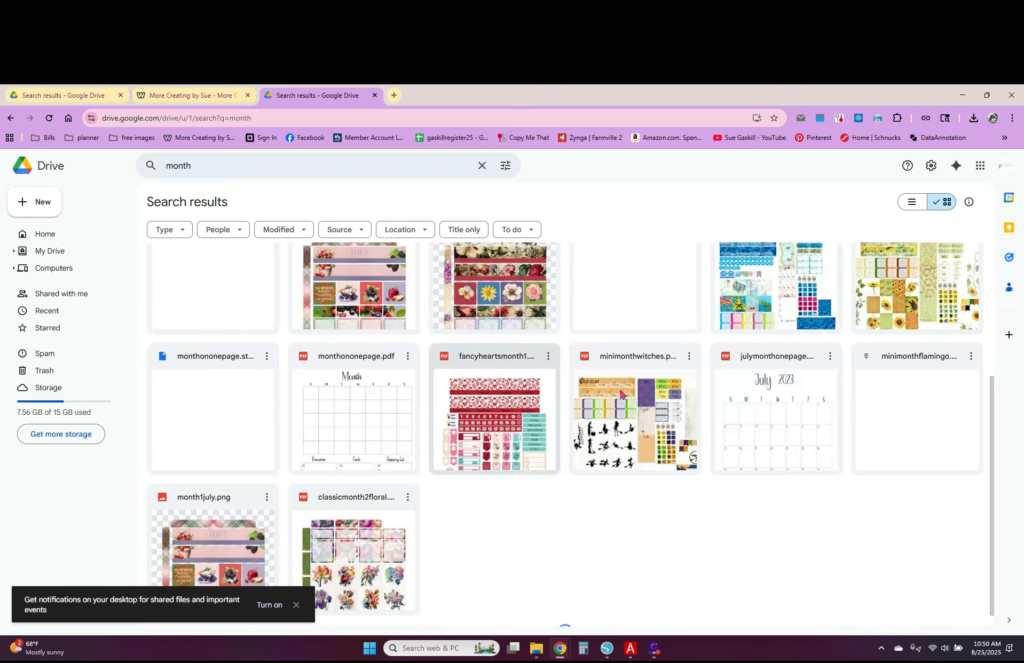
scroll(563, 381, "down", 4)
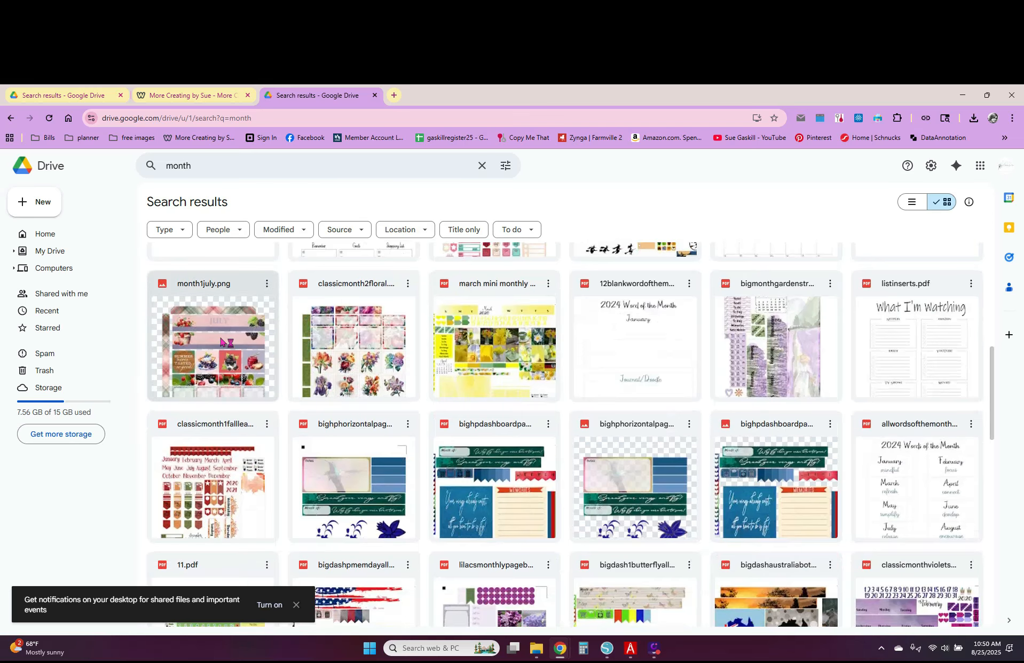
scroll(746, 355, "down", 4)
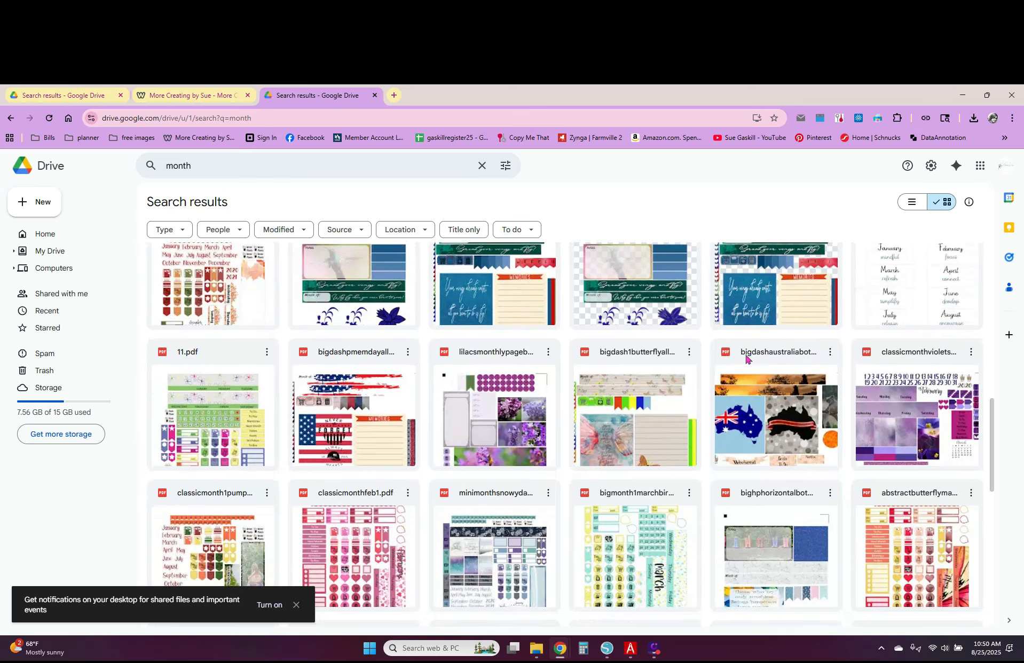
scroll(746, 358, "down", 2)
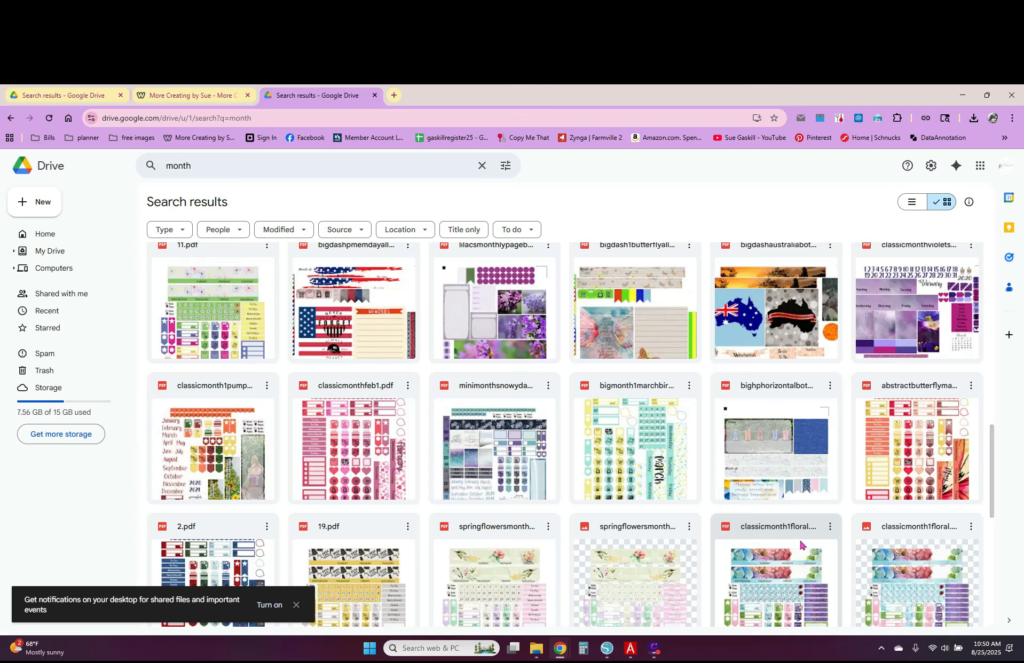
Examine the website's September Week 1 post with its freebie and bundle links, the yearly sticker links and the archives.
left_click(197, 96)
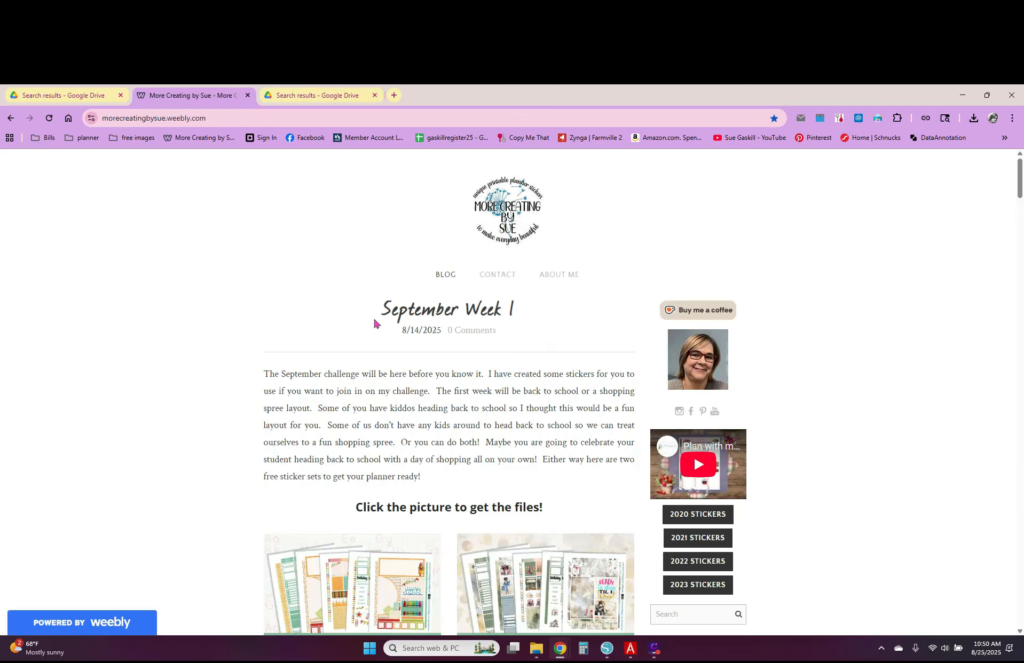
scroll(422, 326, "down", 3)
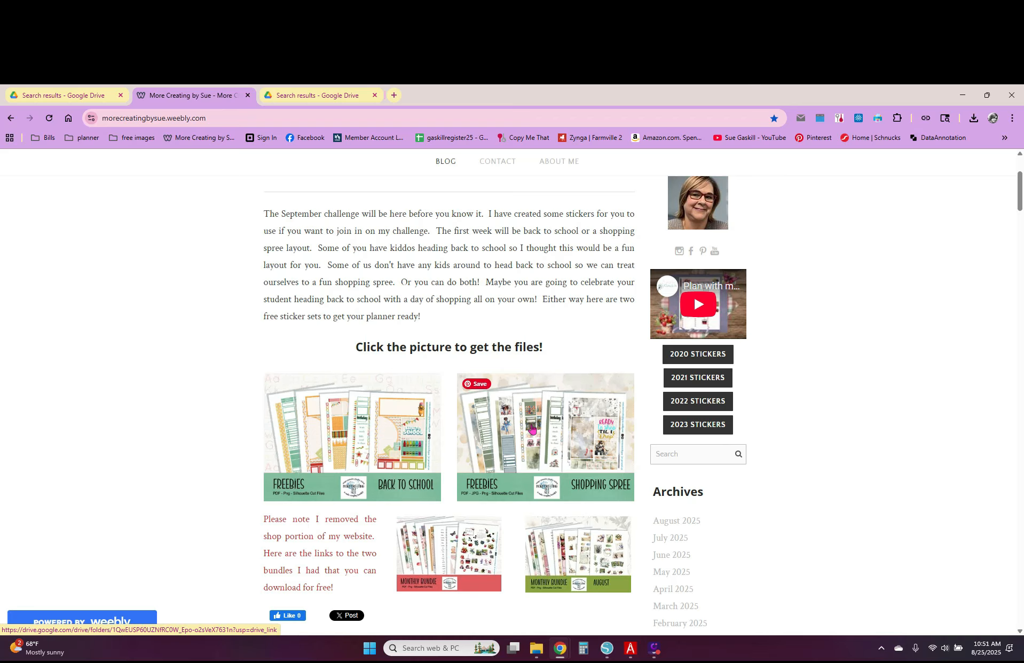
scroll(526, 412, "up", 3)
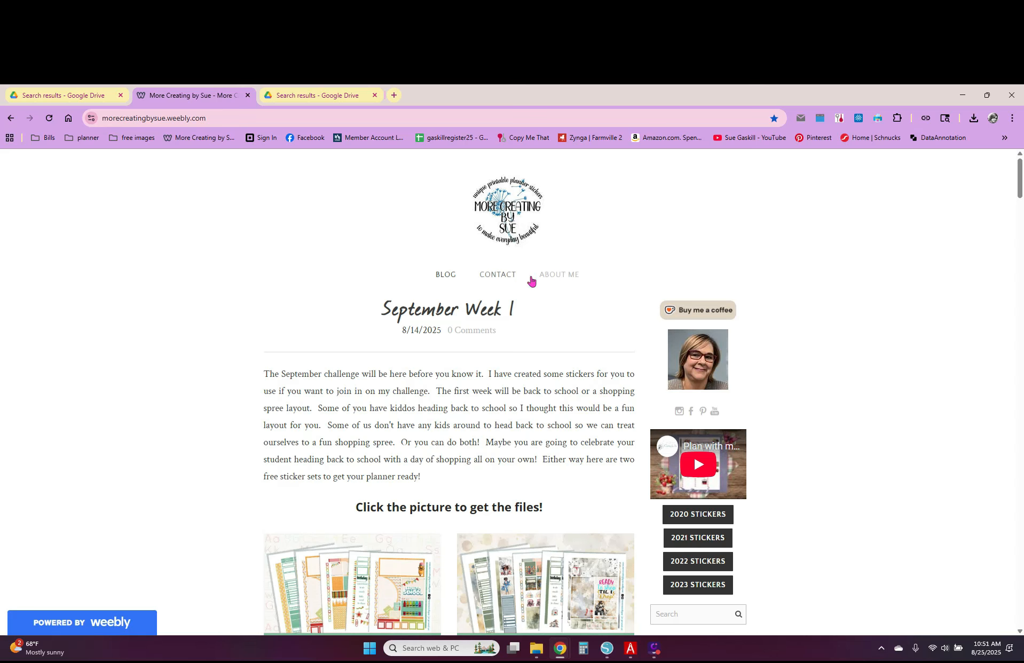
scroll(764, 449, "down", 1)
scroll(764, 450, "down", 5)
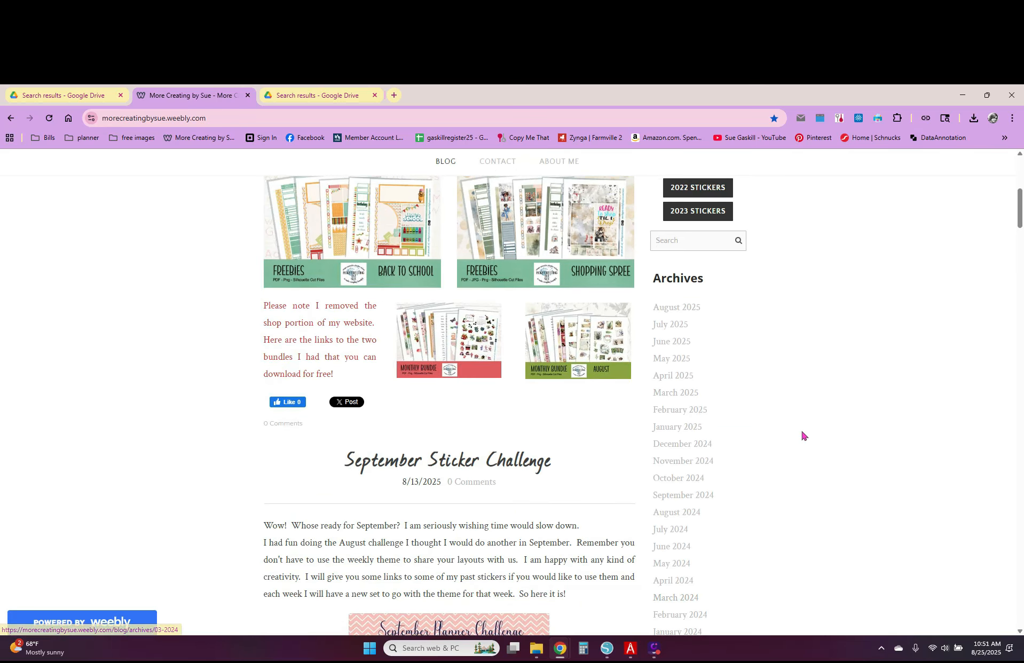
scroll(801, 432, "up", 4)
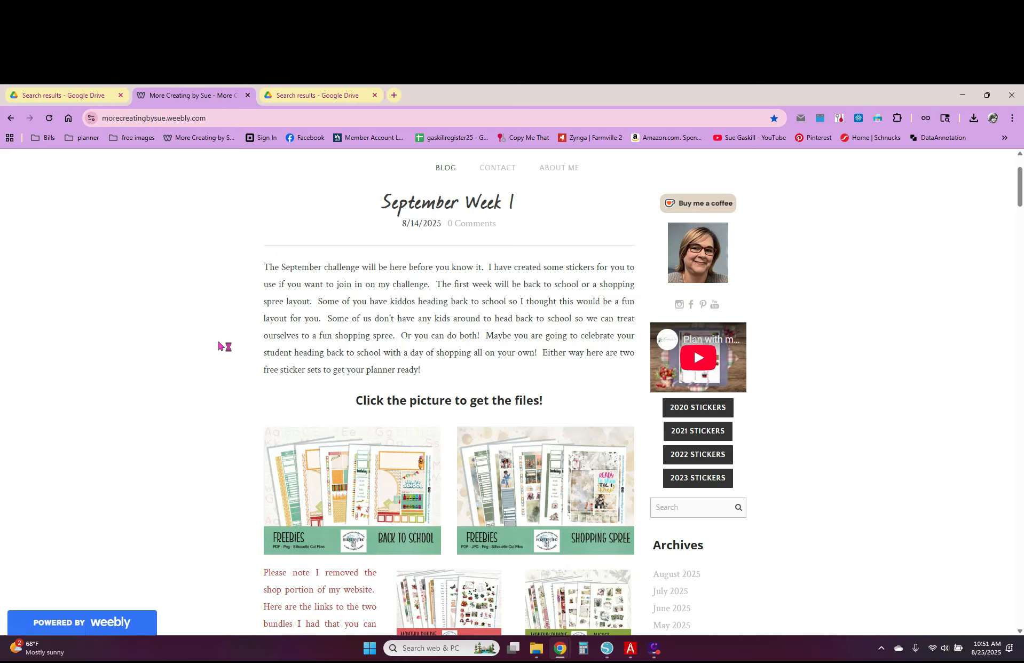
scroll(281, 402, "up", 2)
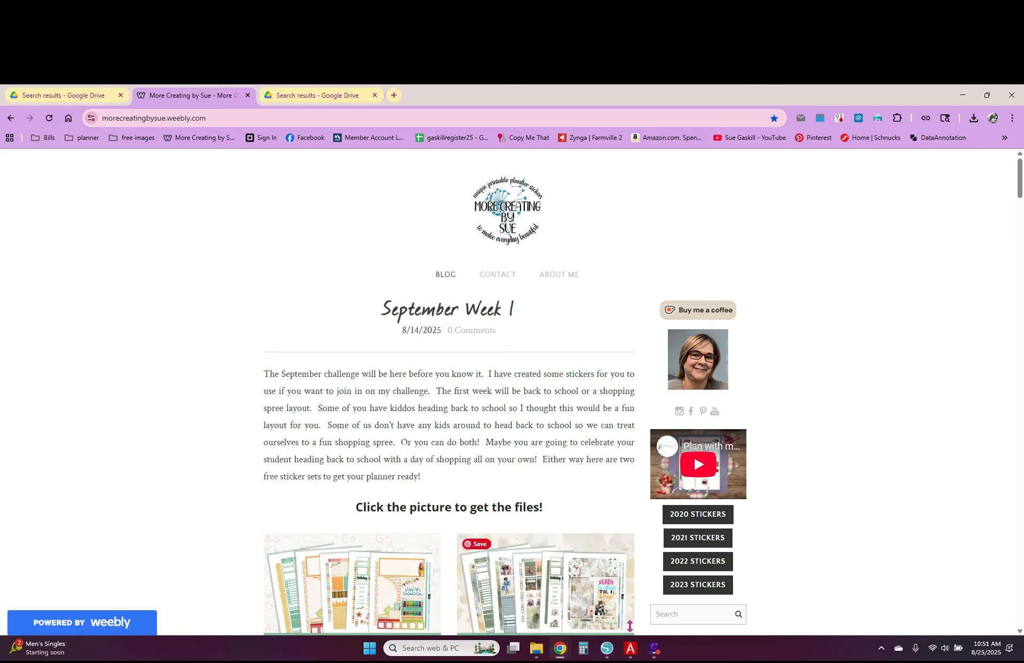
Switch to Silhouette Studio and bring up the monthononepage document.
left_click(607, 649)
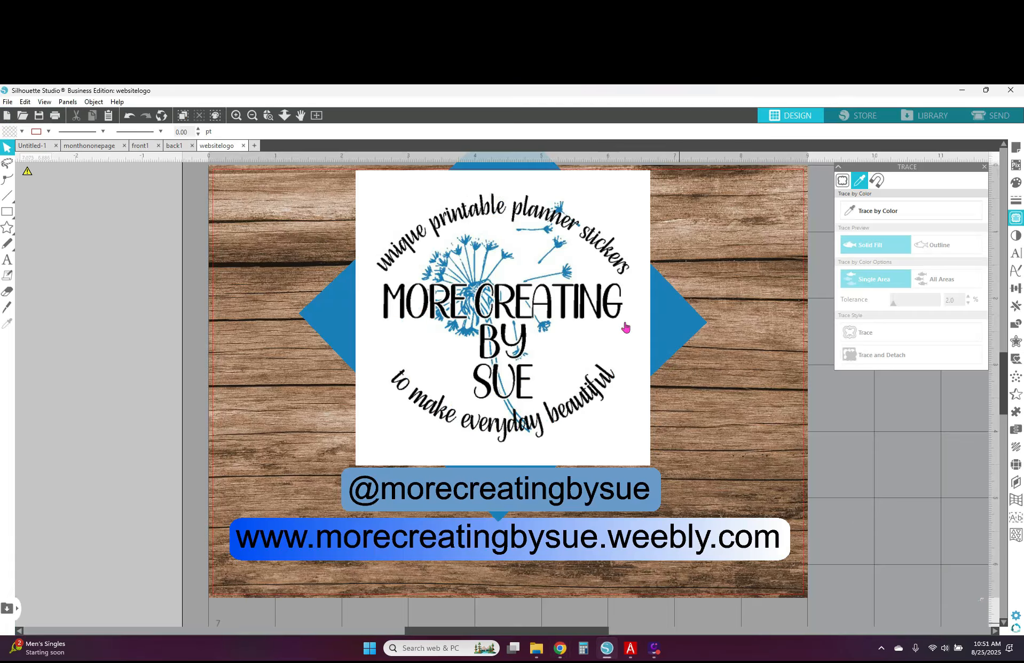
left_click(106, 150)
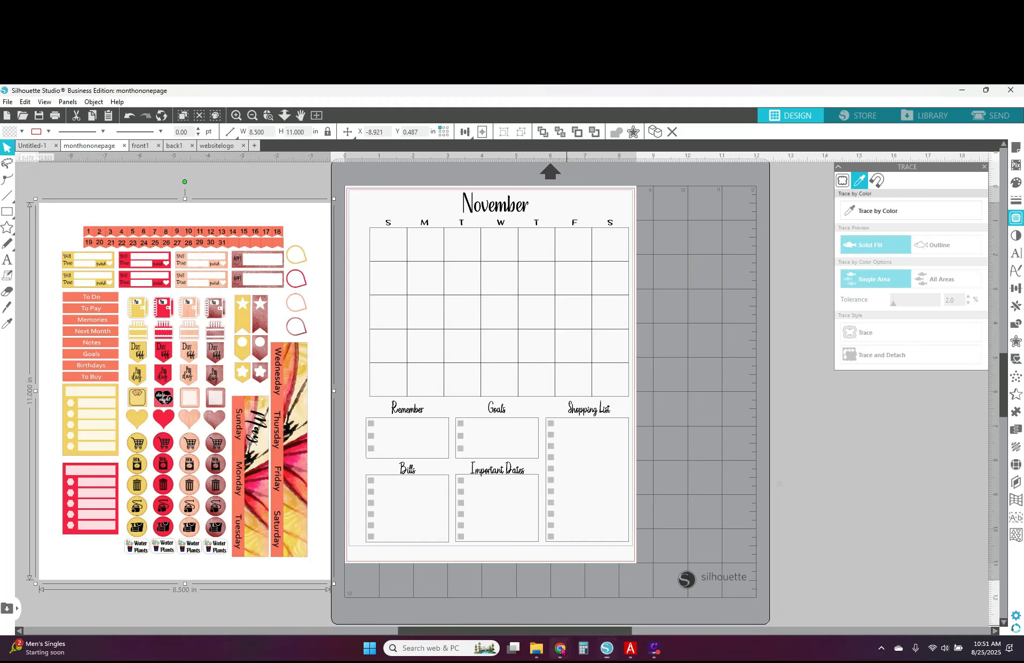
Return to Chrome and examine the sticker PDFs in the Drive results for "month".
mouse_move(561, 651)
left_click(618, 591)
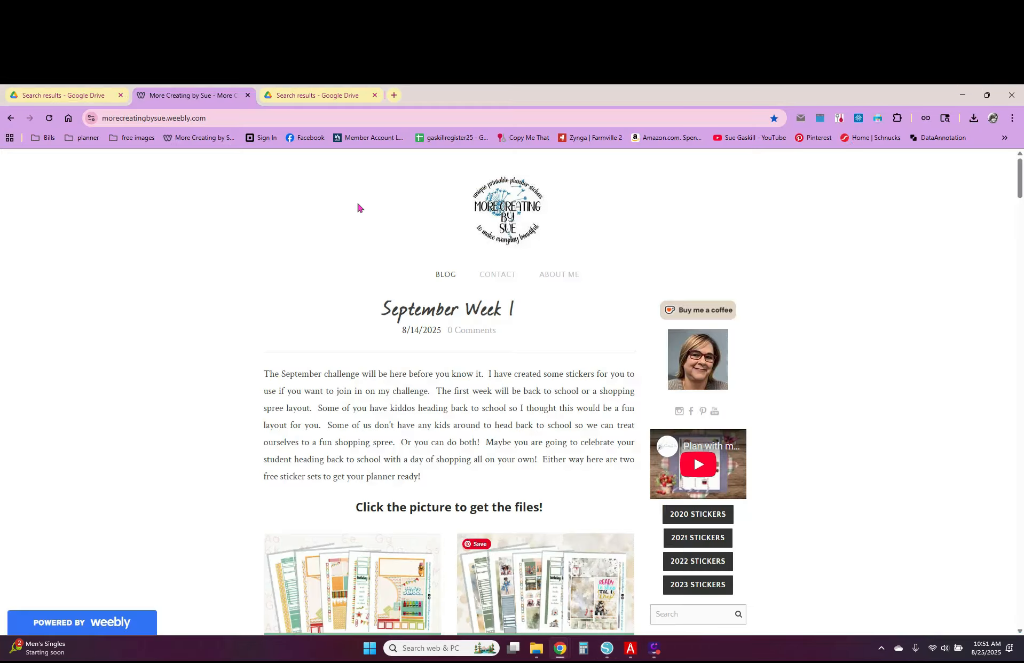
left_click(315, 96)
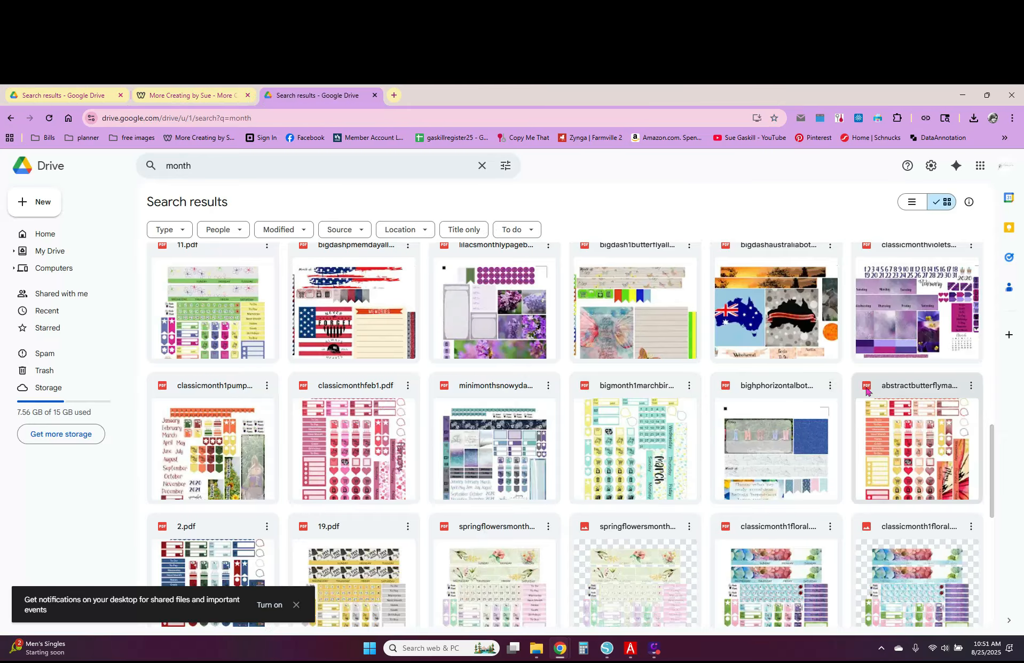
mouse_move(864, 391)
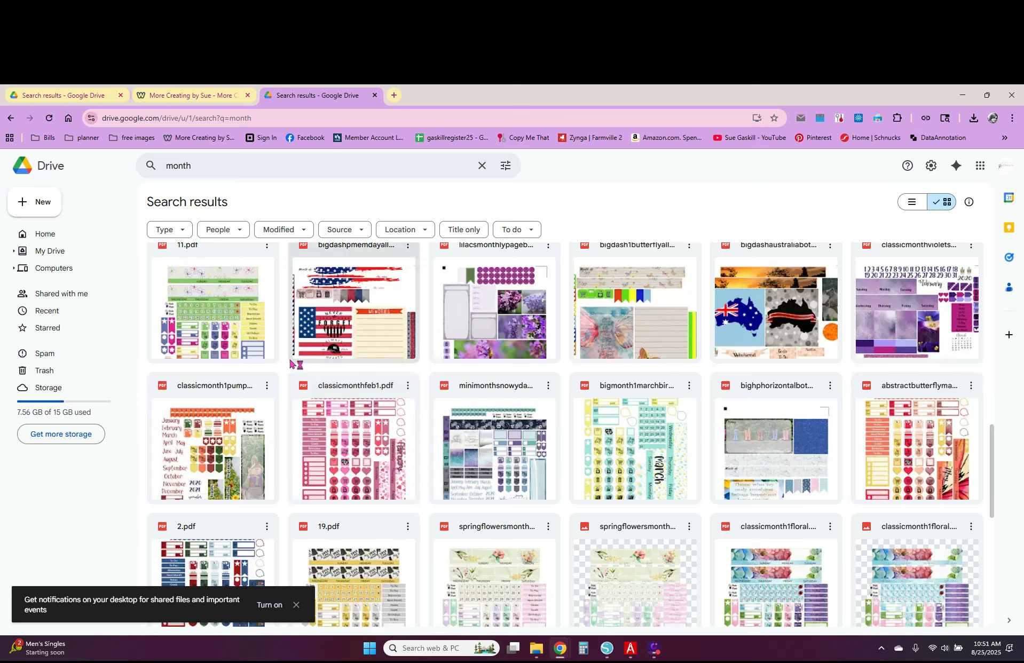
mouse_move(737, 395)
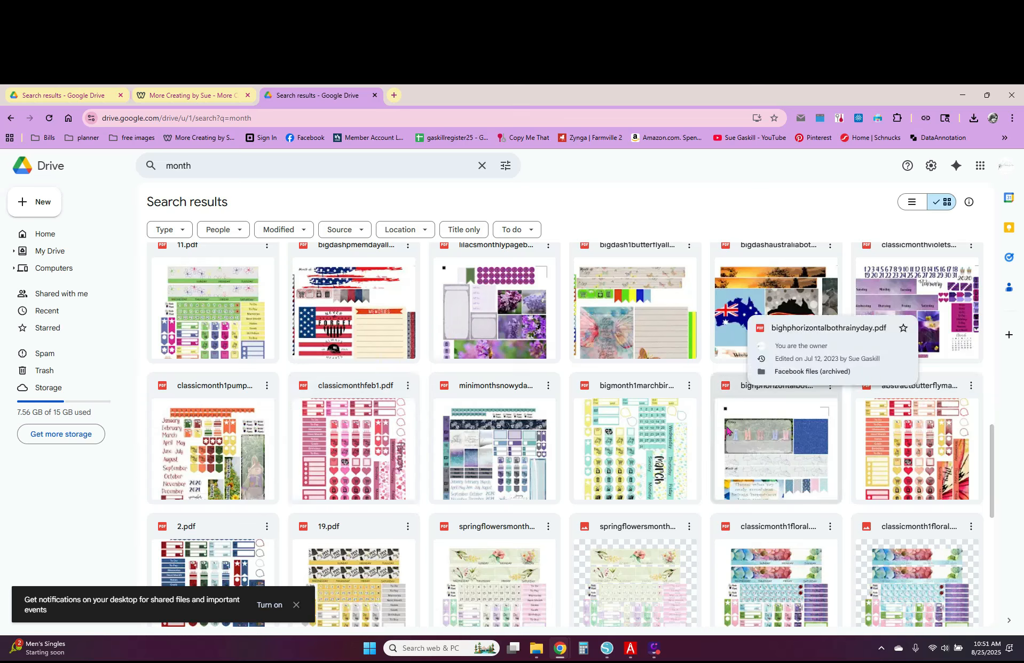
In Silhouette Studio, trace the May sticker sheet by its white background color at 4.0% tolerance, using Trace and Detach.
left_click(609, 651)
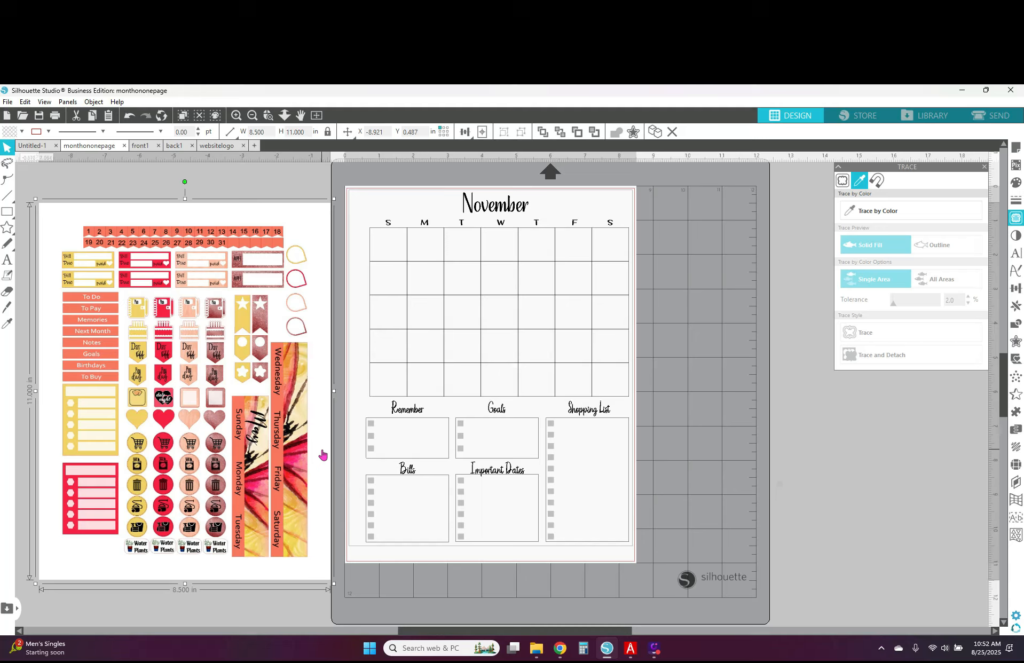
left_click(872, 208)
left_click(875, 210)
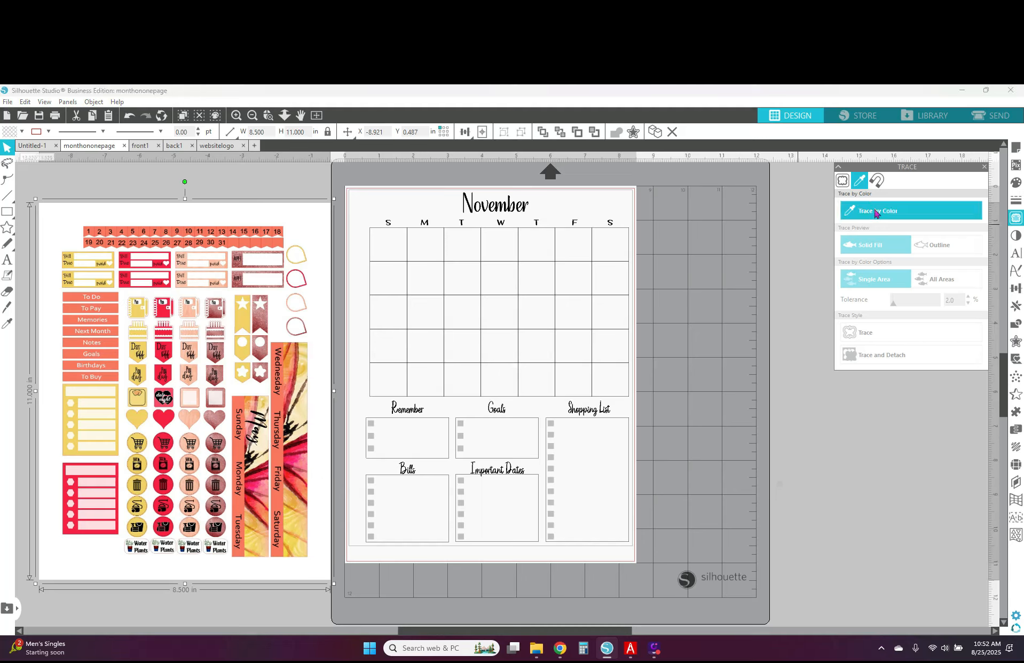
left_click(322, 217)
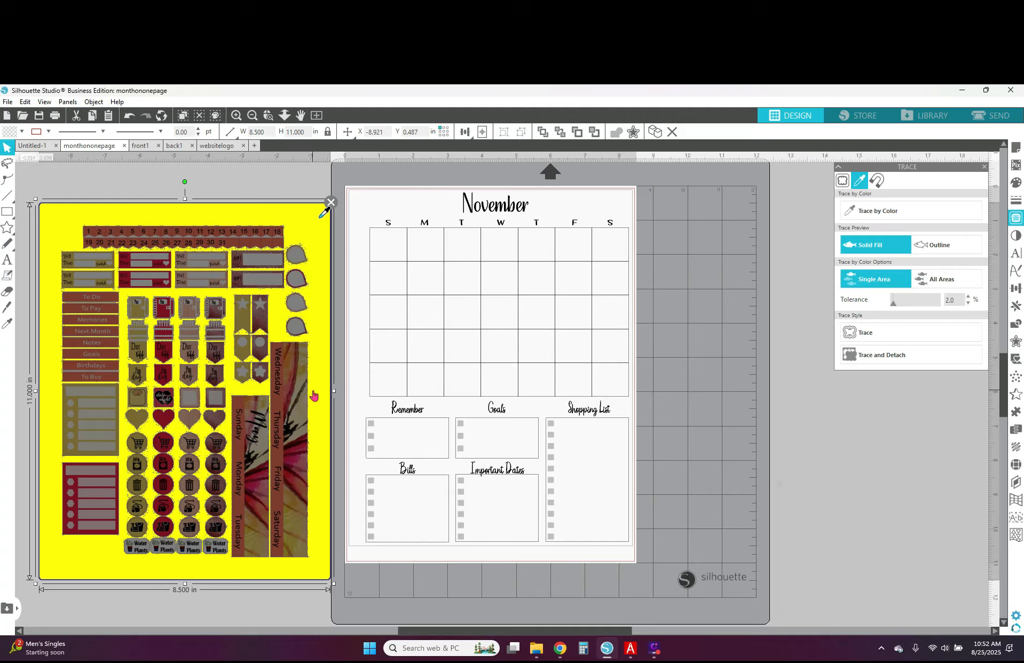
left_click(968, 297)
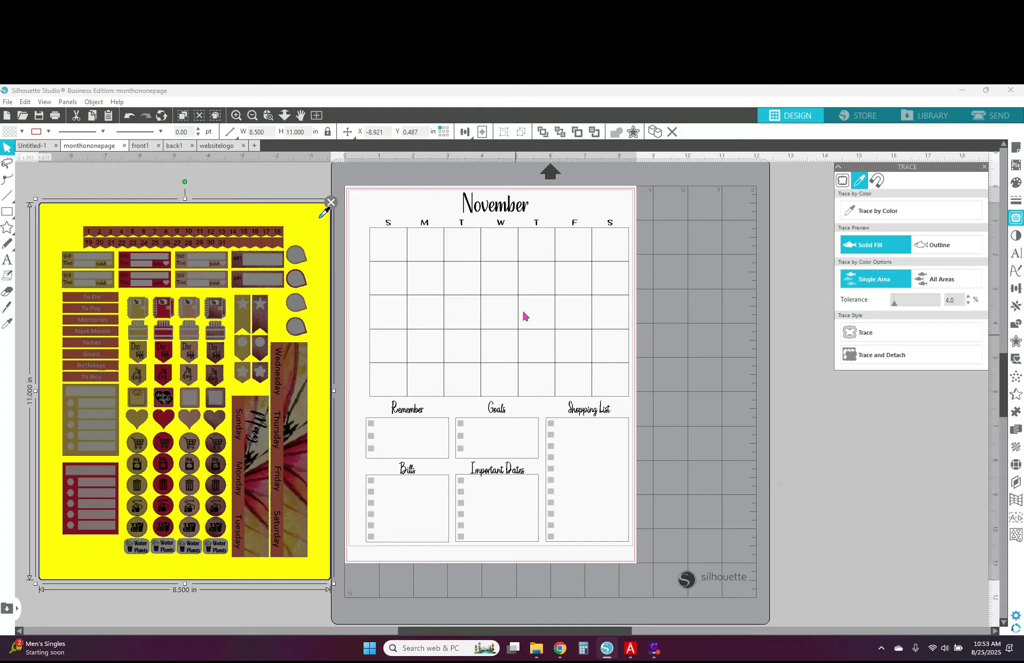
left_click(880, 363)
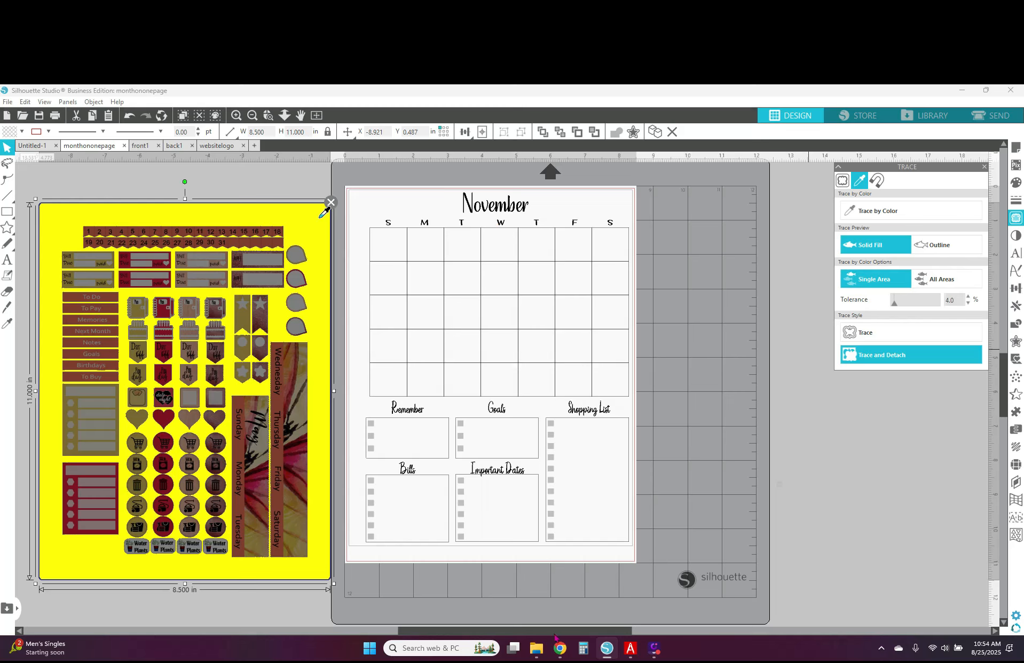
Switch to Chrome, search Drive for "september" and look through the results for sticker sheets.
mouse_move(560, 647)
left_click(618, 592)
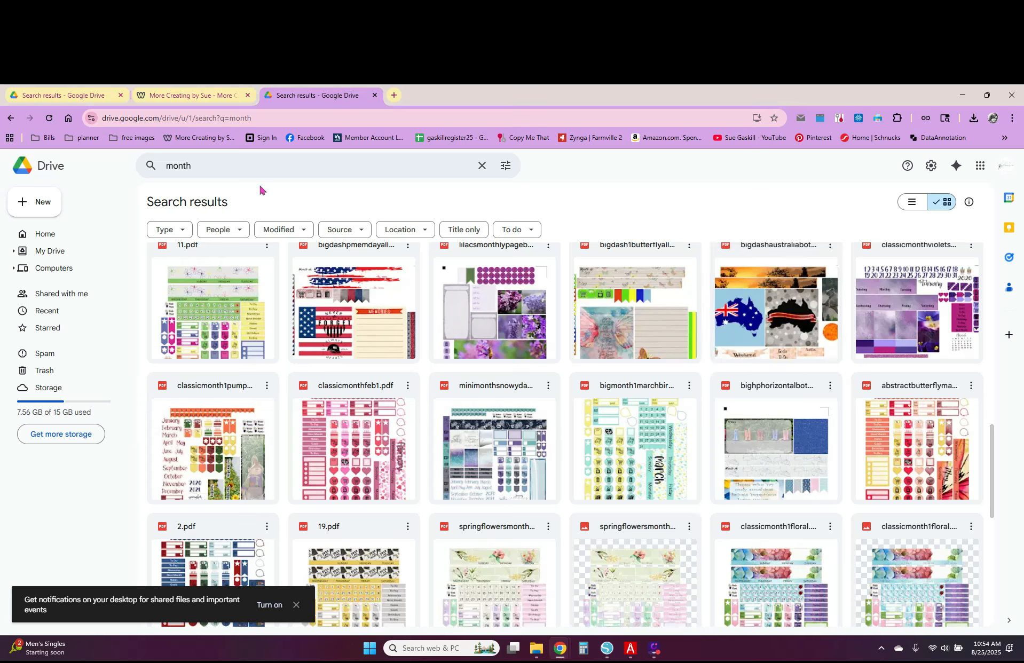
left_click(167, 167)
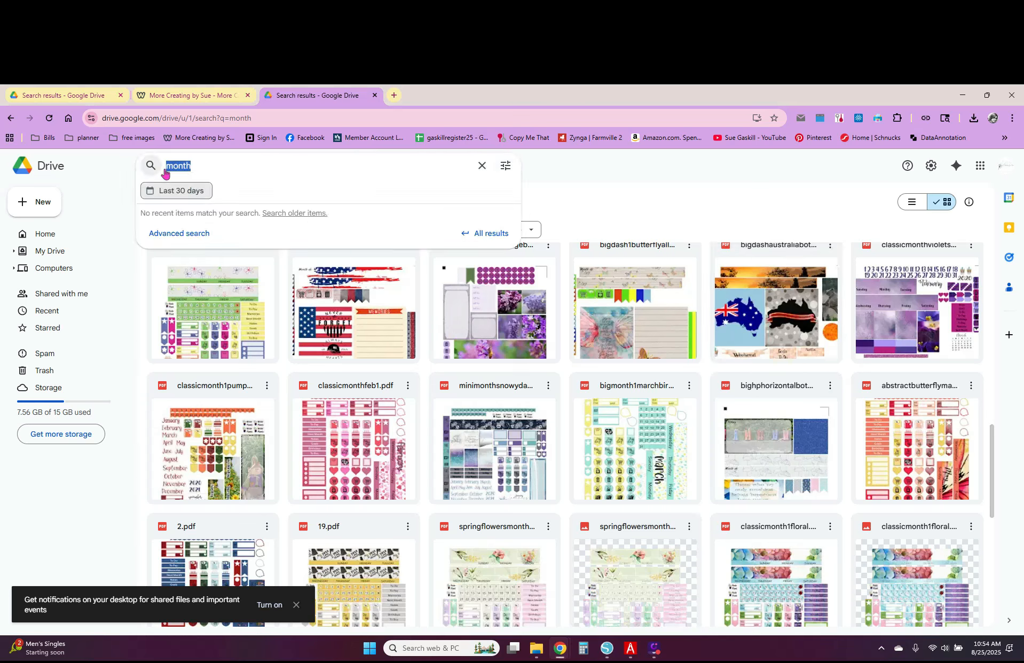
type("sep")
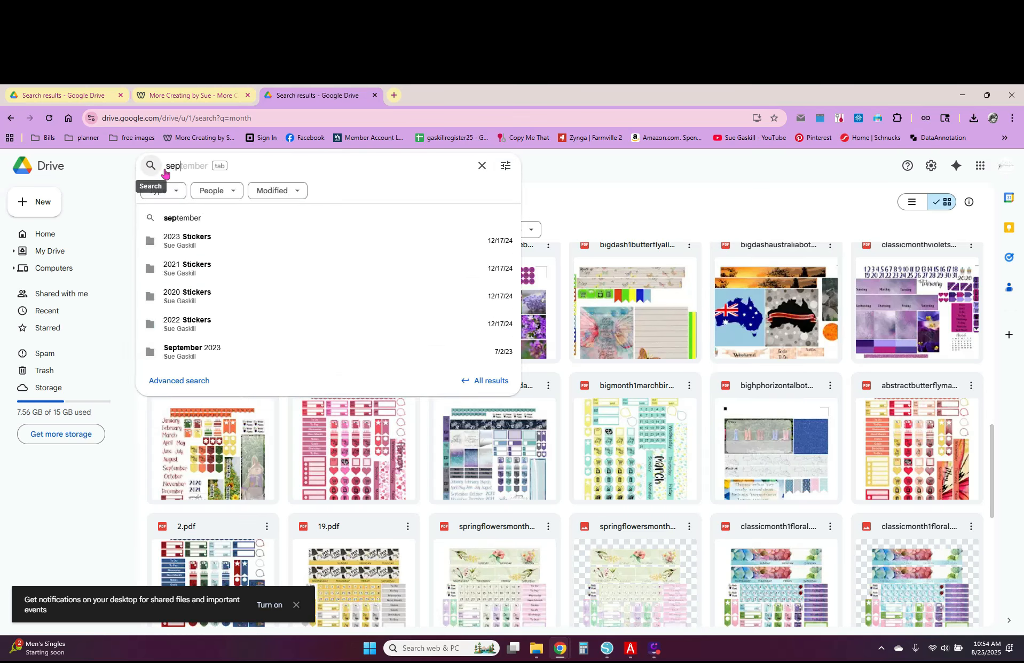
type("tember")
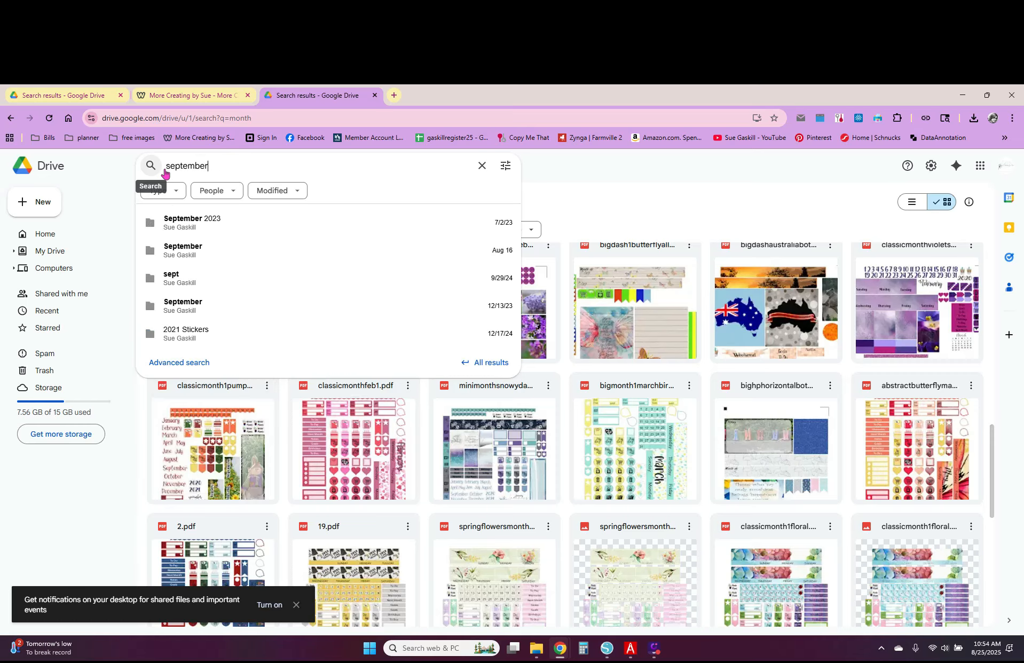
key("Return")
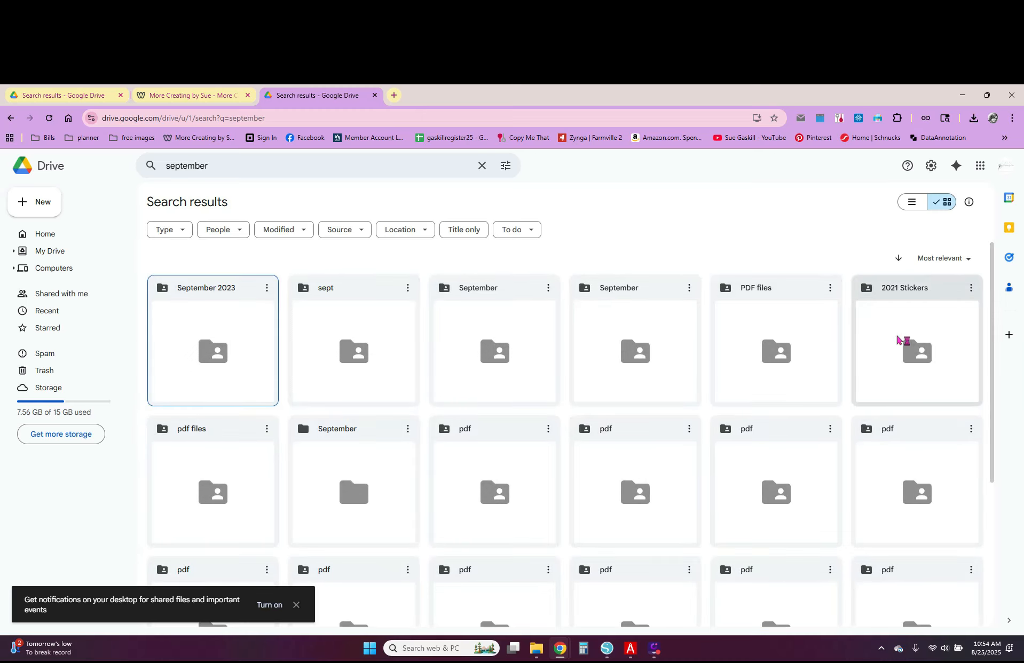
scroll(621, 335, "down", 10)
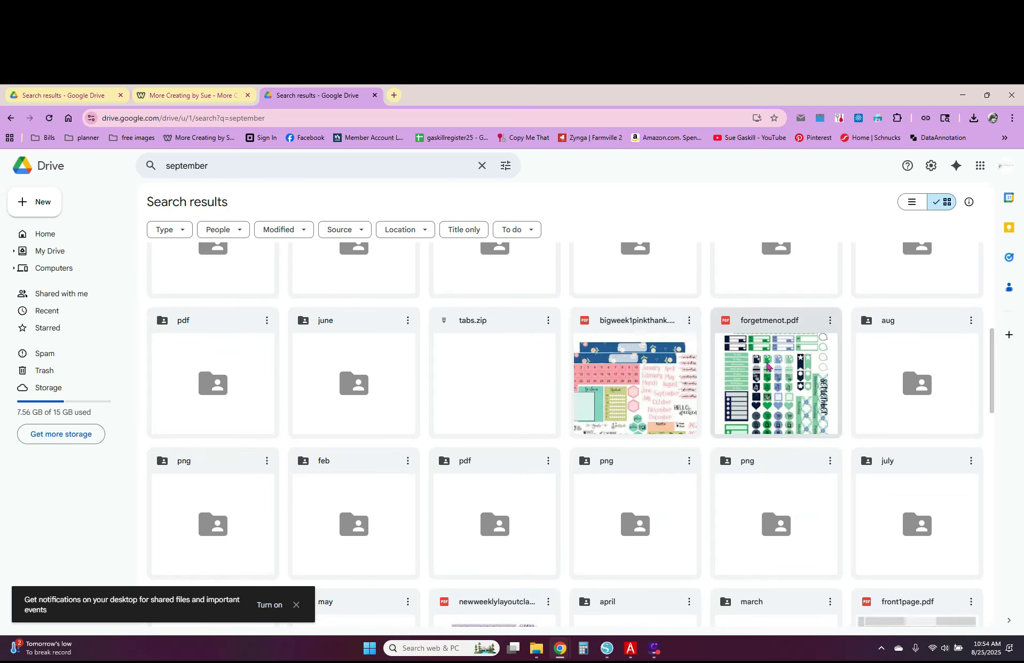
scroll(531, 422, "down", 3)
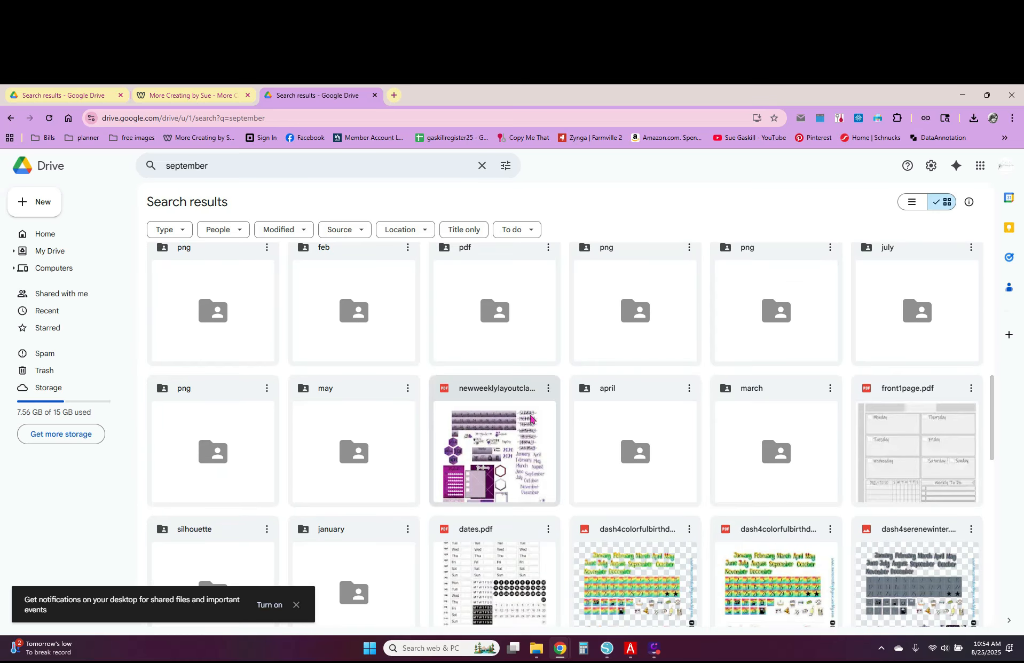
scroll(530, 418, "down", 3)
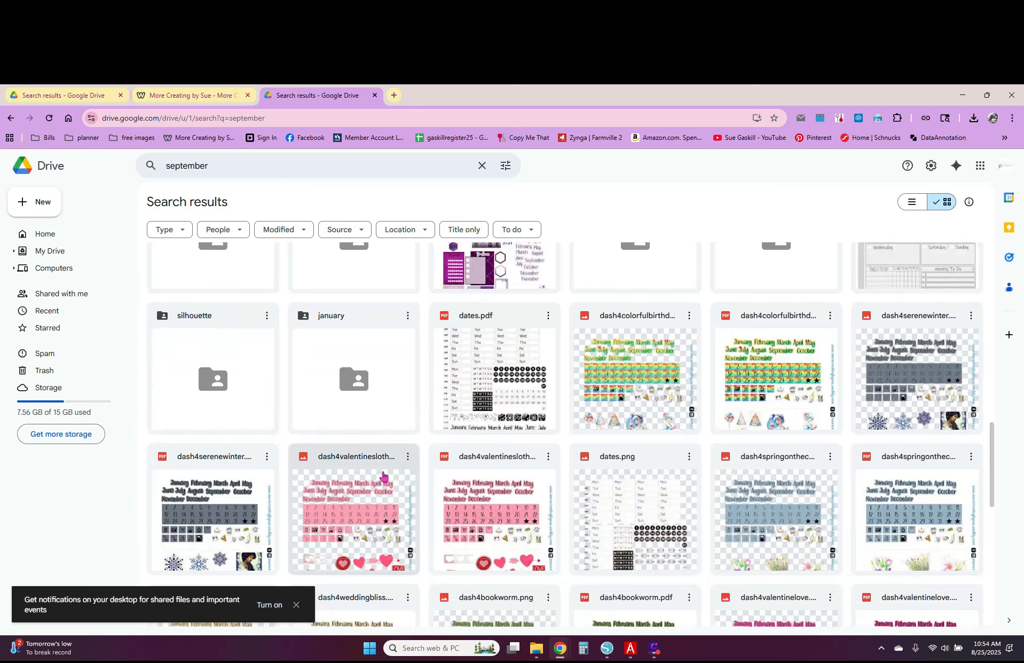
scroll(700, 364, "down", 3)
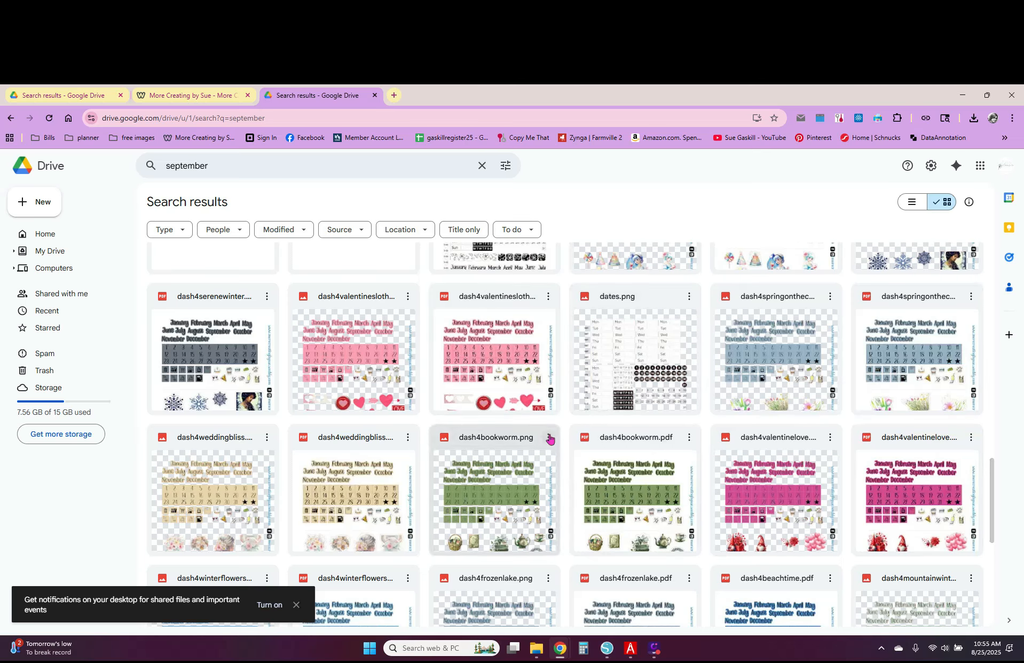
Look through the remaining Drive search results for "september" for monthly sticker sheets.
scroll(722, 520, "down", 4)
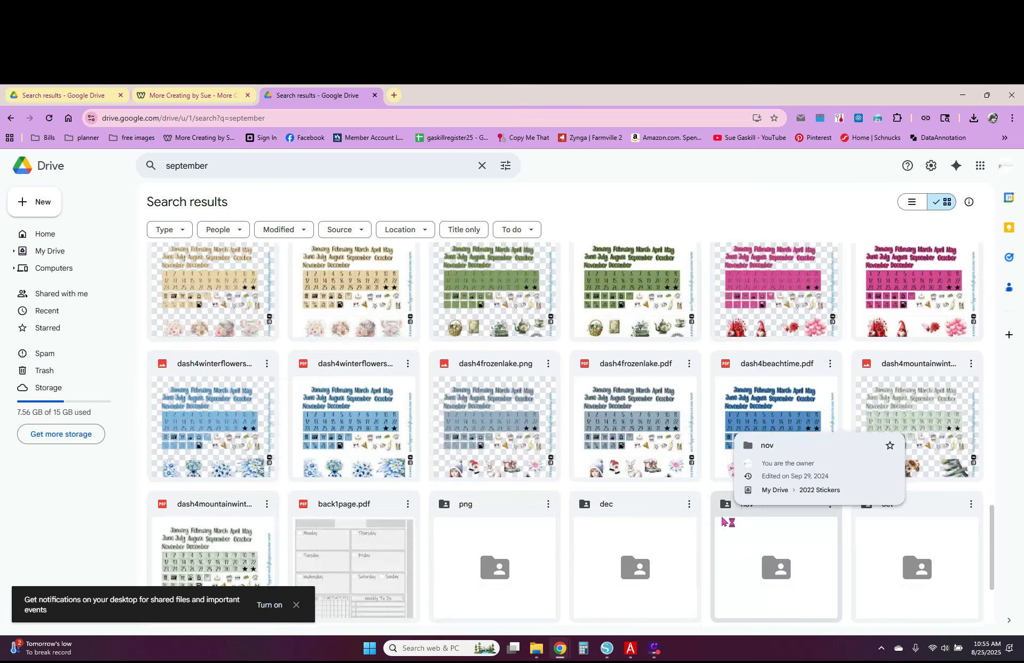
scroll(724, 521, "down", 3)
scroll(534, 454, "down", 3)
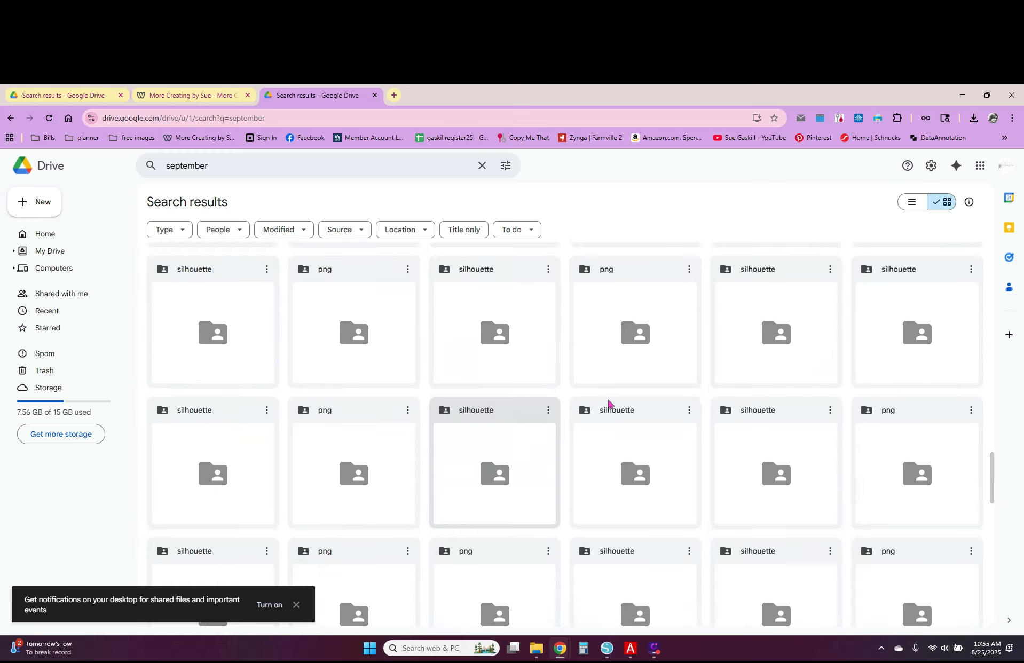
scroll(611, 405, "down", 3)
scroll(614, 405, "down", 5)
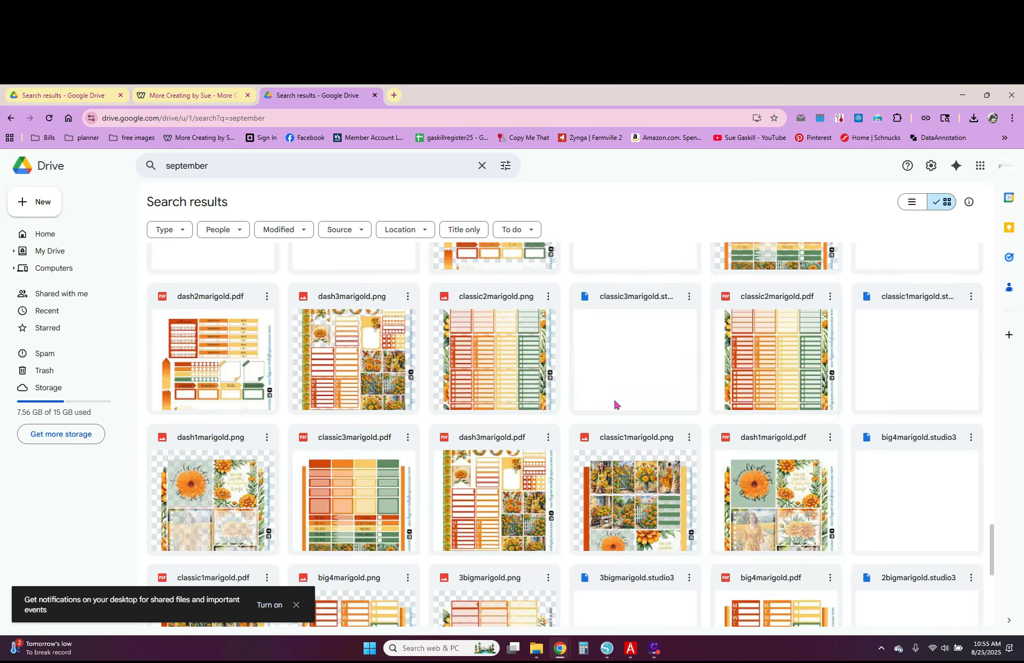
scroll(582, 491, "down", 3)
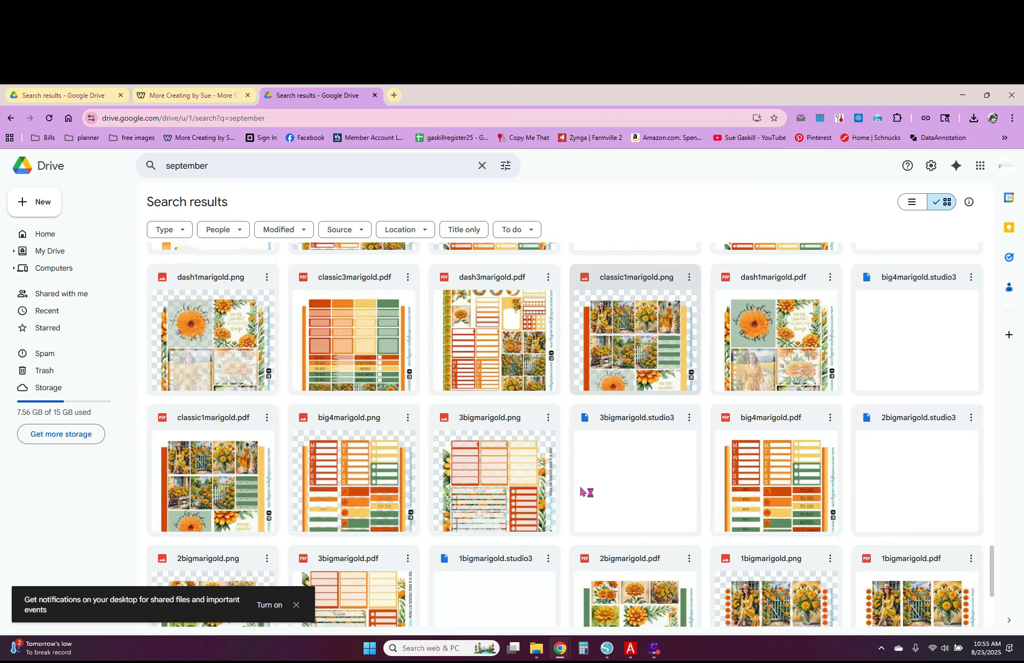
scroll(640, 413, "down", 4)
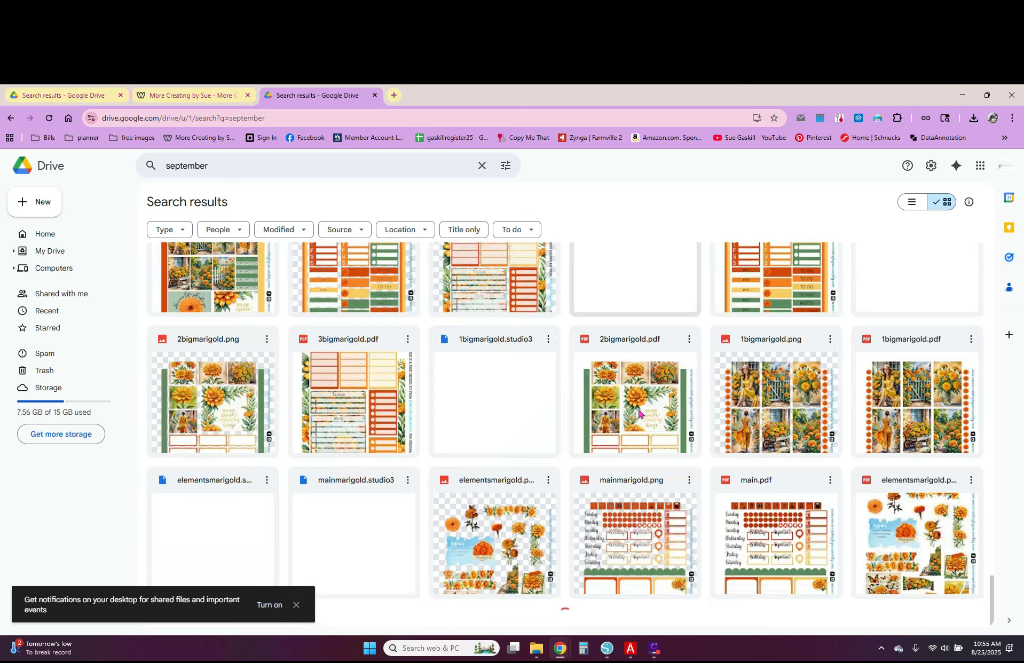
scroll(512, 342, "down", 5)
scroll(481, 372, "down", 5)
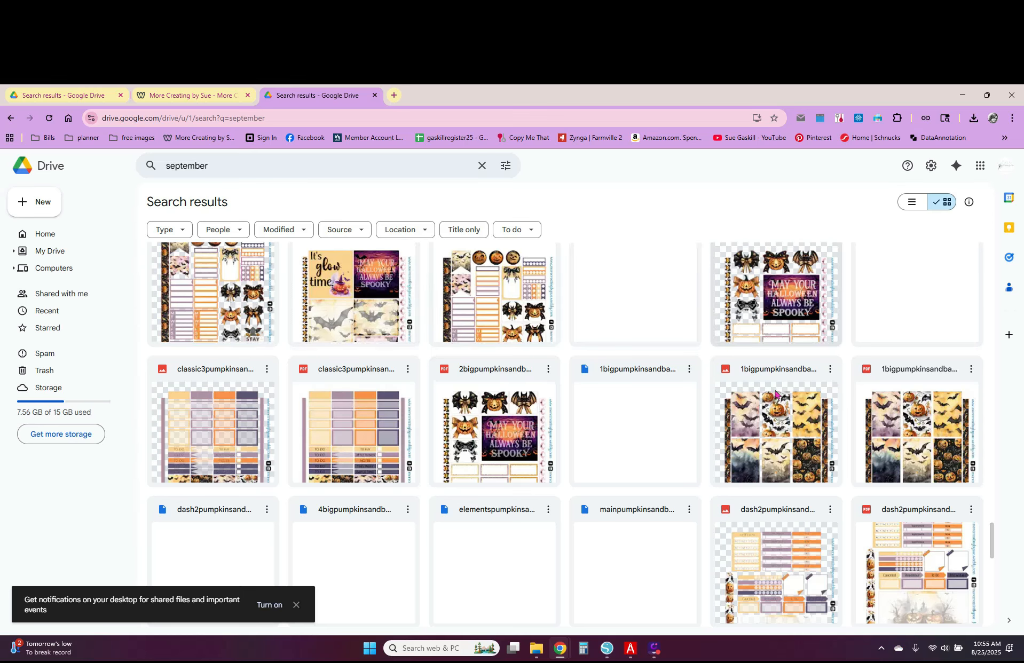
scroll(616, 473, "down", 4)
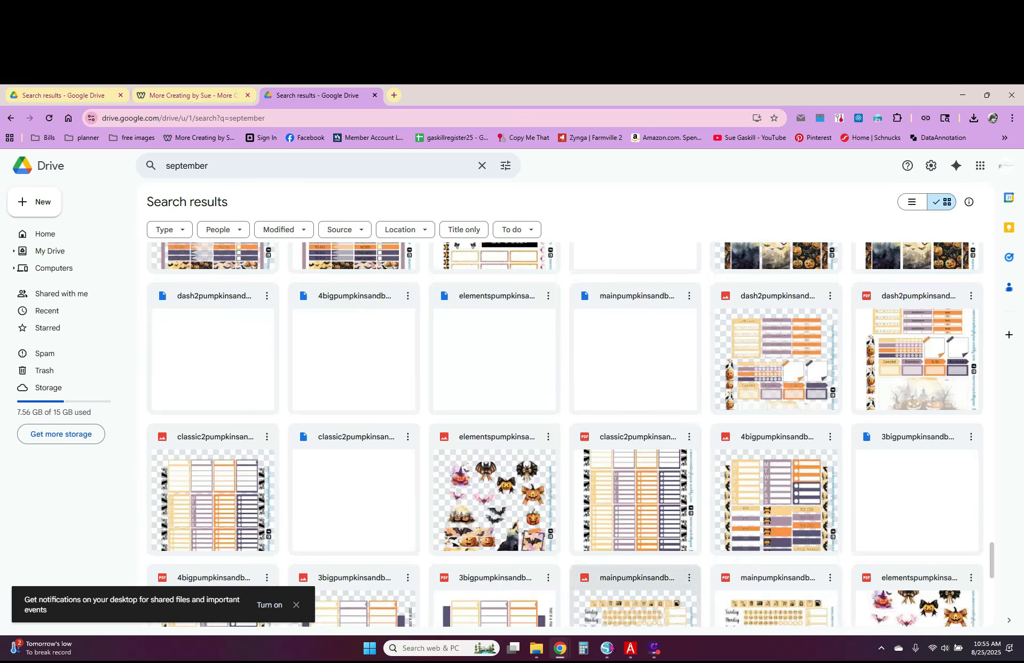
Switch to Silhouette Studio and remove the detached white background from the traced May sticker sheet.
left_click(607, 649)
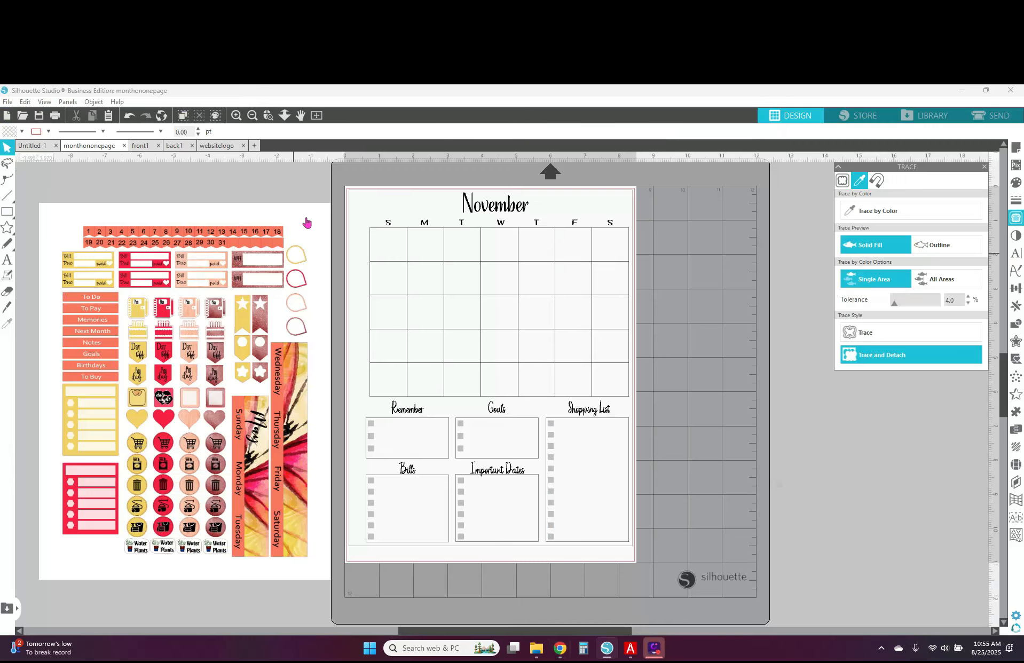
left_click(307, 222)
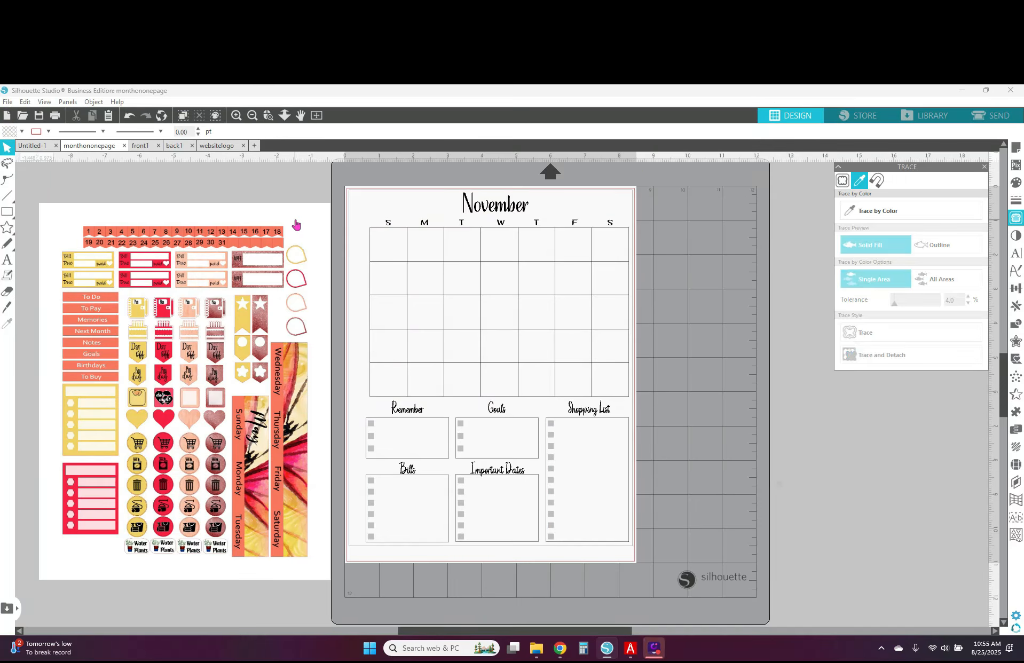
left_click(301, 219)
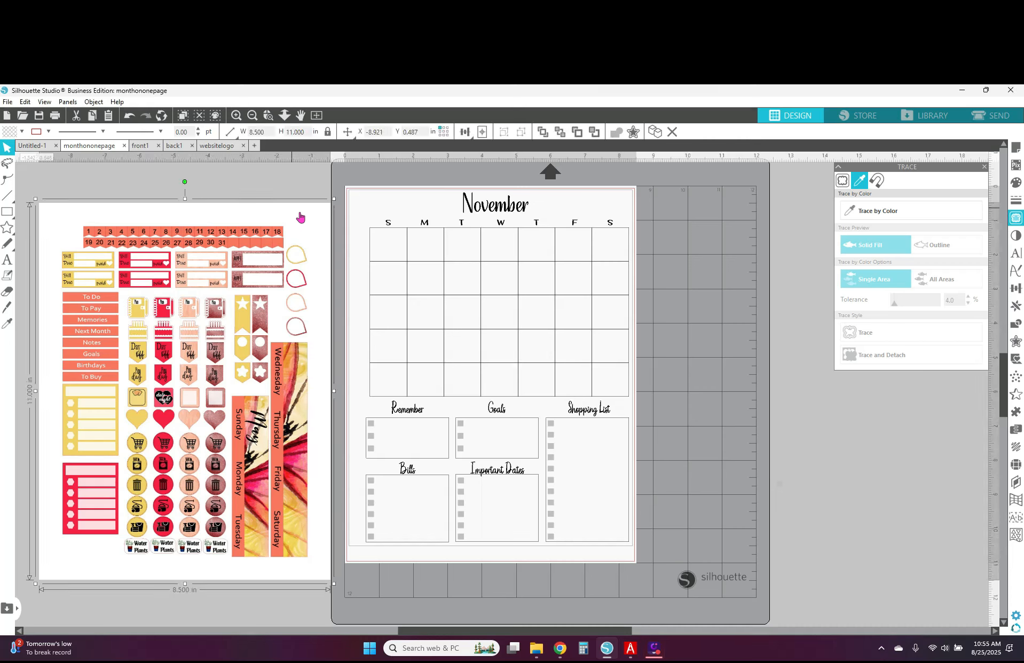
left_click_drag(300, 217, 724, 337)
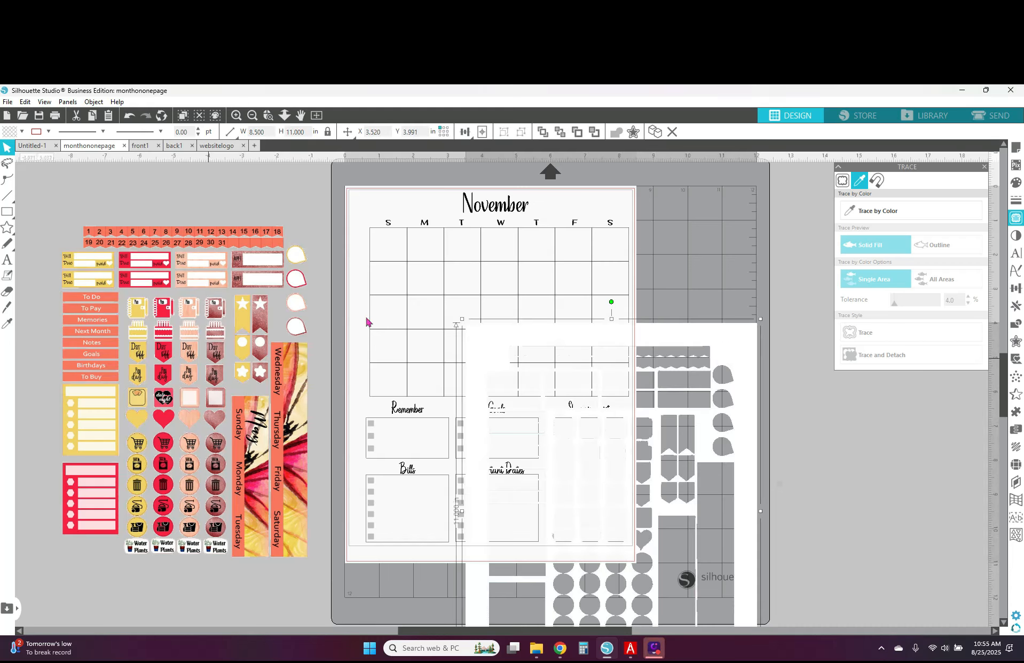
key("Delete")
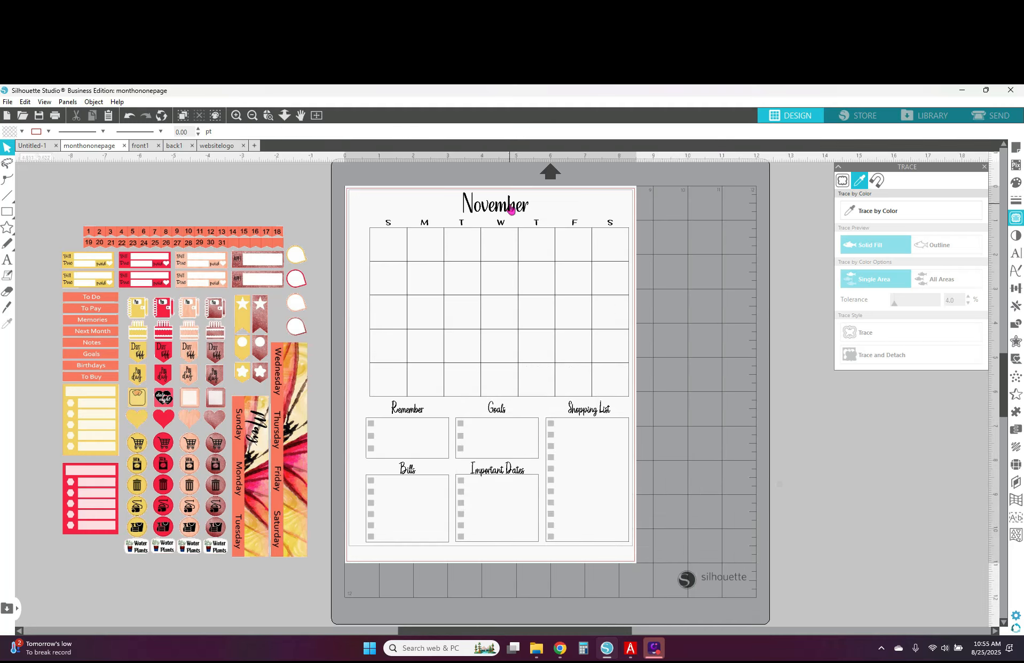
Change the calendar page's month title to "September".
left_click(512, 209)
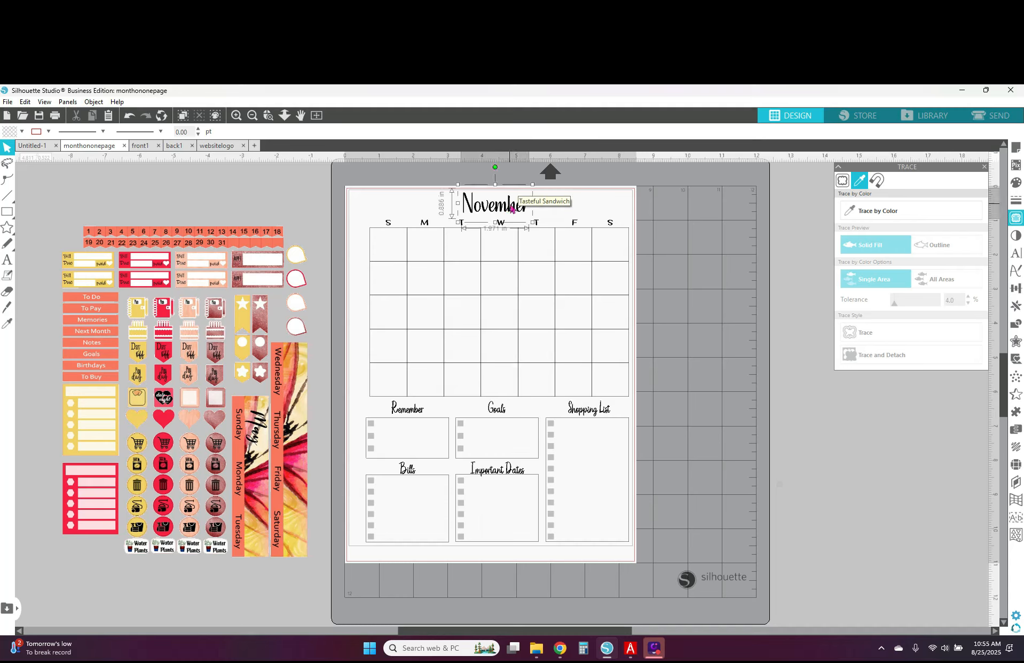
double_click(512, 209)
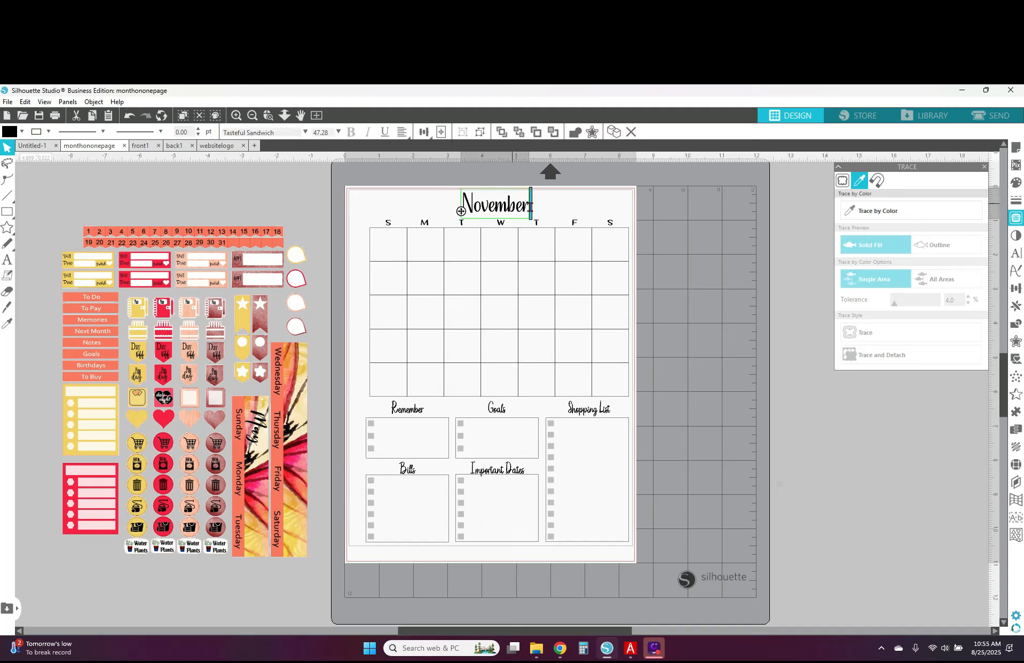
left_click_drag(526, 208, 461, 211)
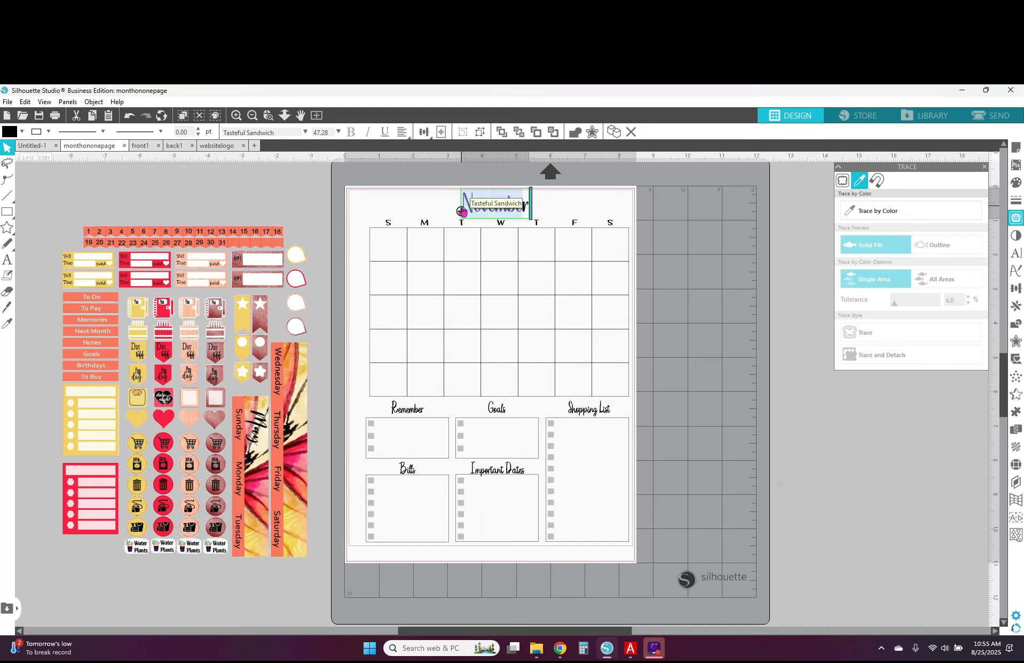
type("Septem")
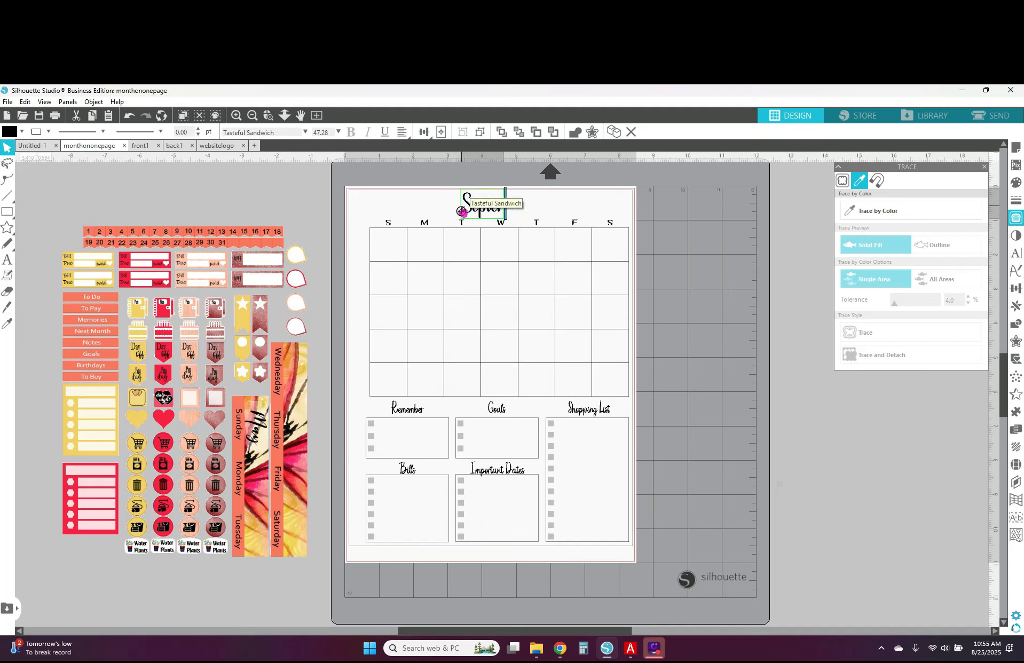
type("berr")
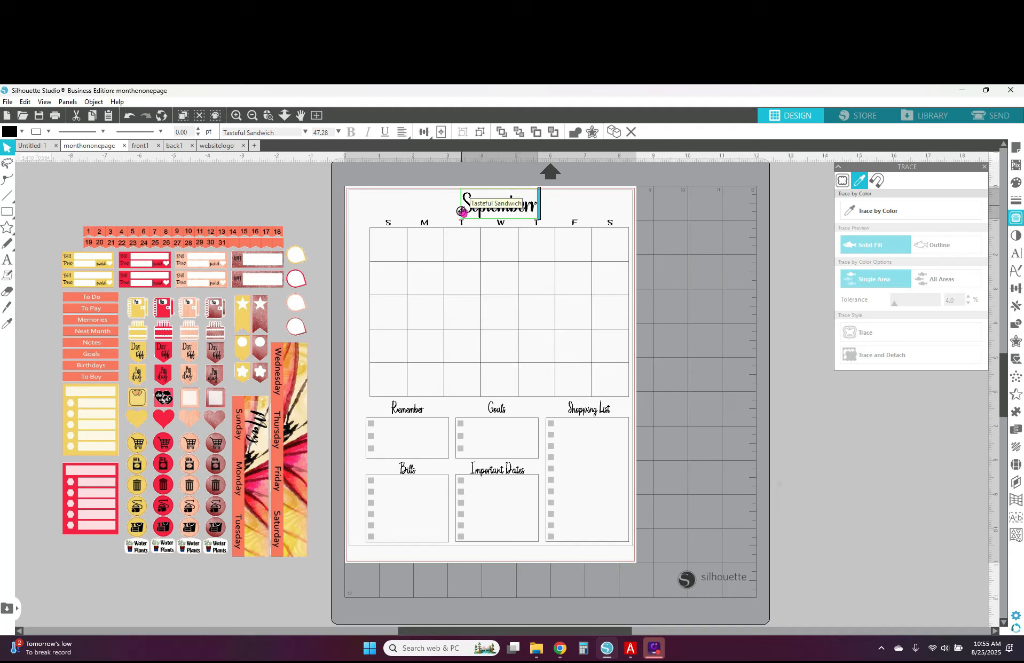
key("BackSpace")
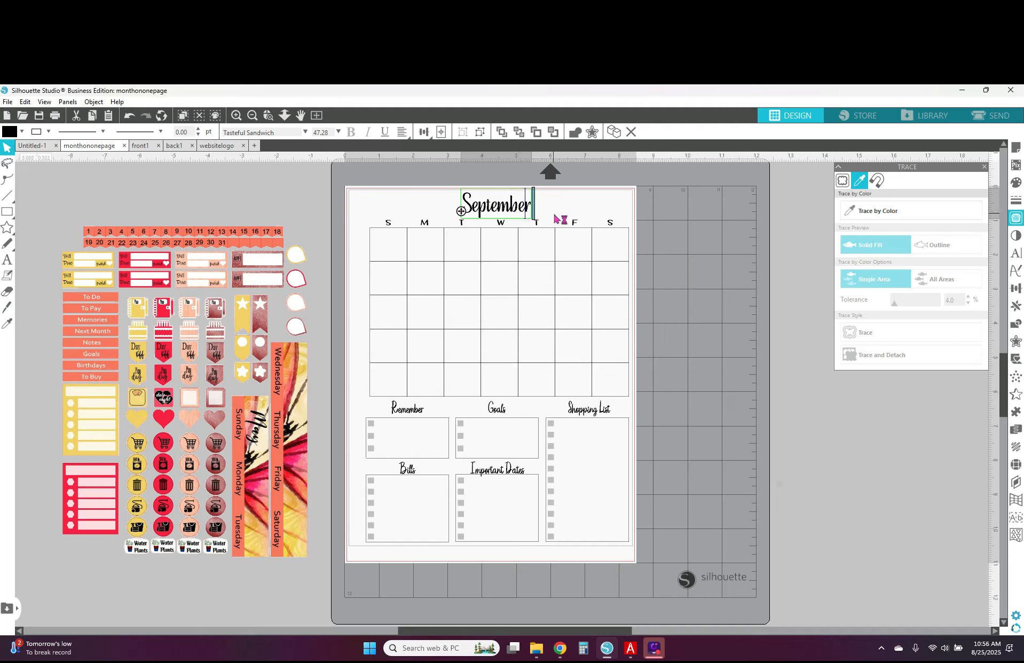
left_click(586, 198)
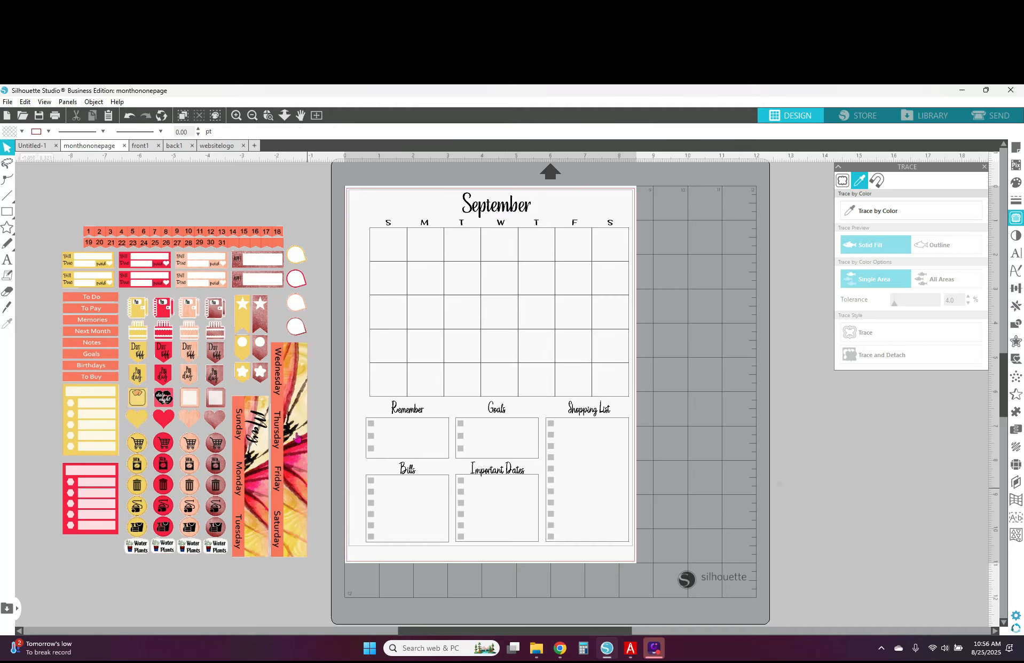
Move the Wednesday–Saturday strip beside the calendar page and use a rectangle to trim off its weekday names, leaving a 0.732 by 6.260 in floral strip.
left_click_drag(291, 491, 696, 399)
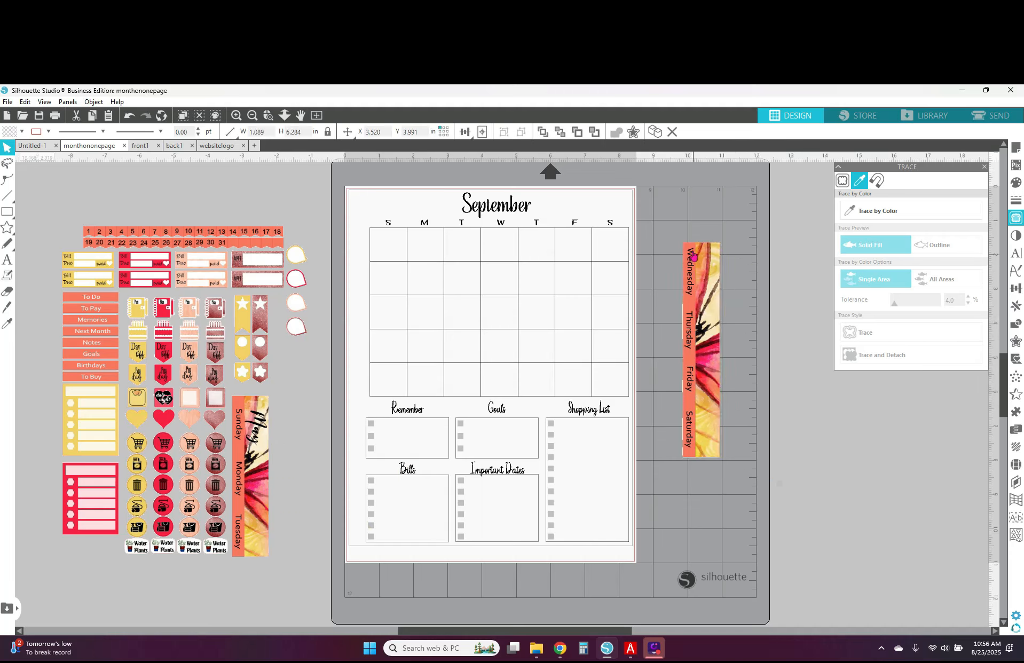
left_click(11, 213)
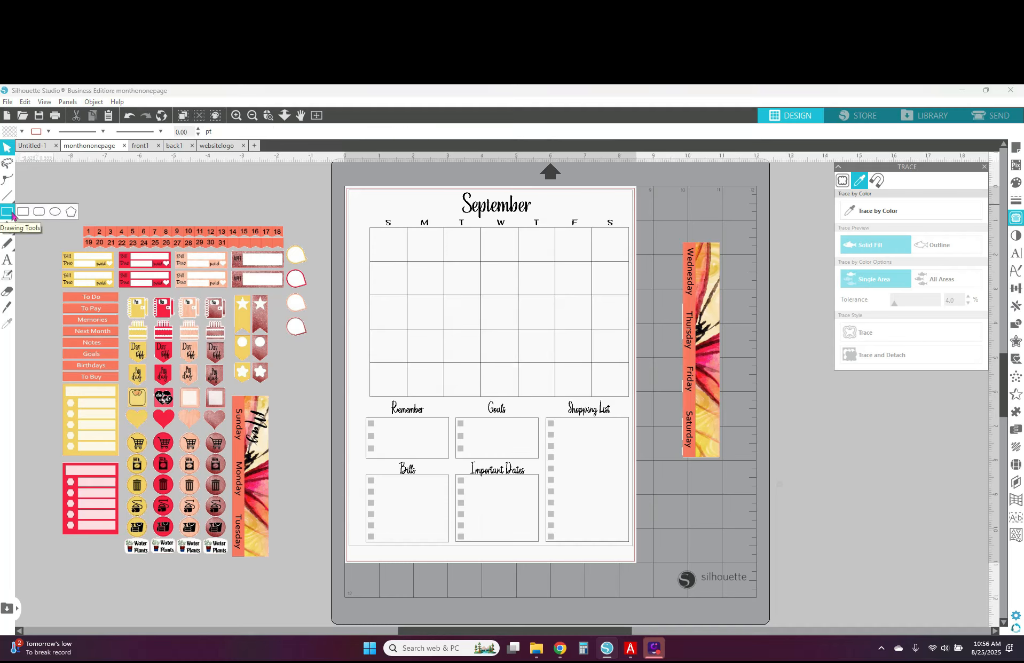
left_click(22, 213)
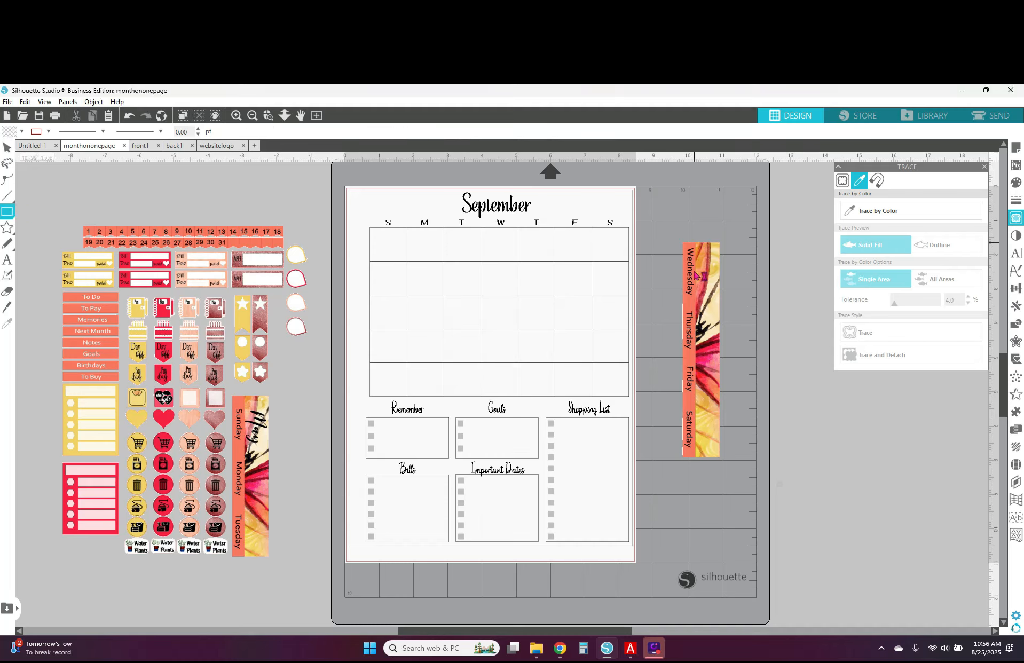
mouse_move(684, 244)
left_mouse_down()
mouse_move(700, 305)
mouse_move(699, 430)
mouse_move(720, 459)
left_mouse_up()
left_click(718, 387, "shift")
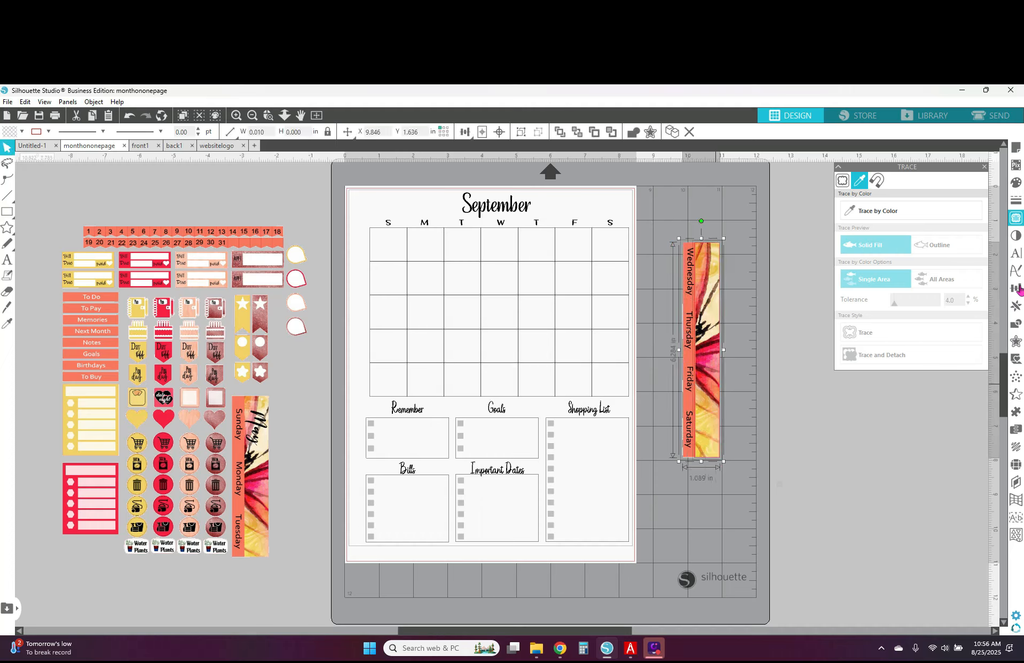
left_click(1016, 326)
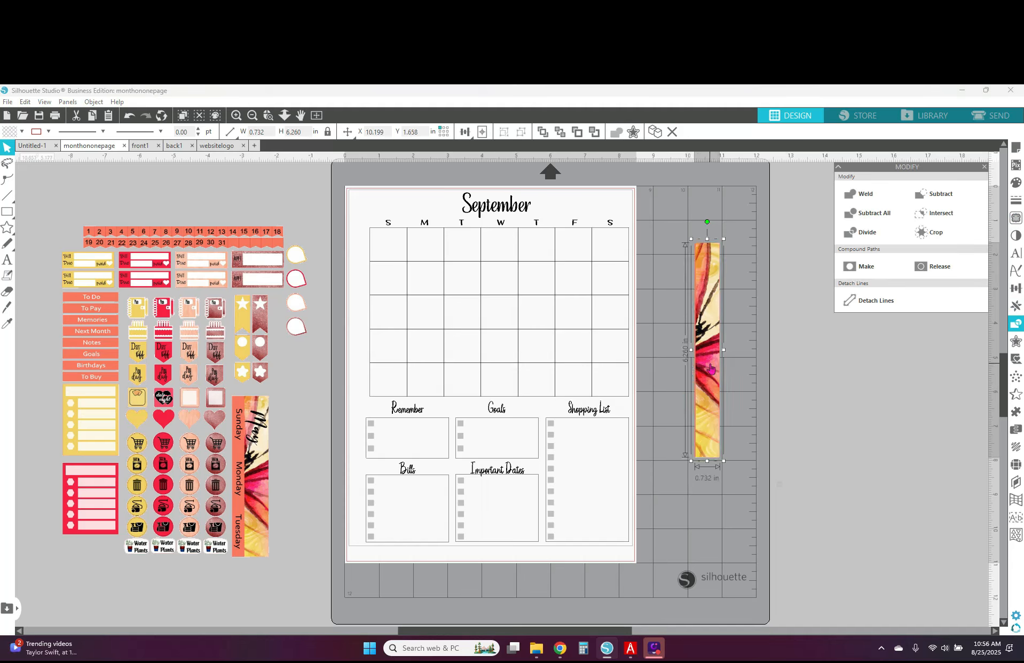
Rotate the floral strip 90° counter clockwise and place it behind the September title above the calendar grid.
left_click(93, 102)
mouse_move(114, 155)
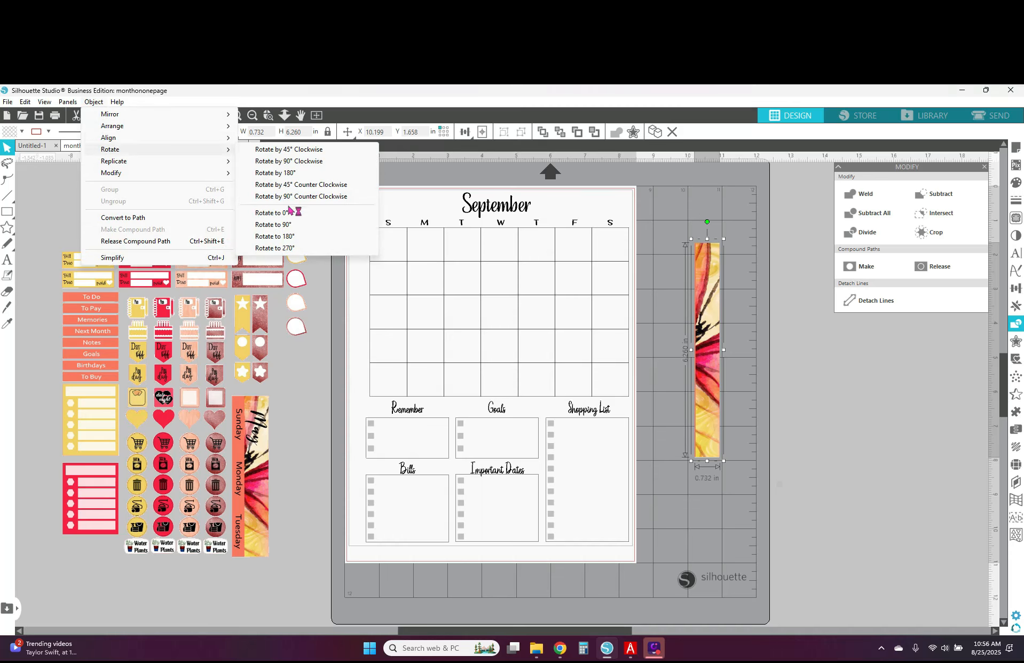
left_click(302, 196)
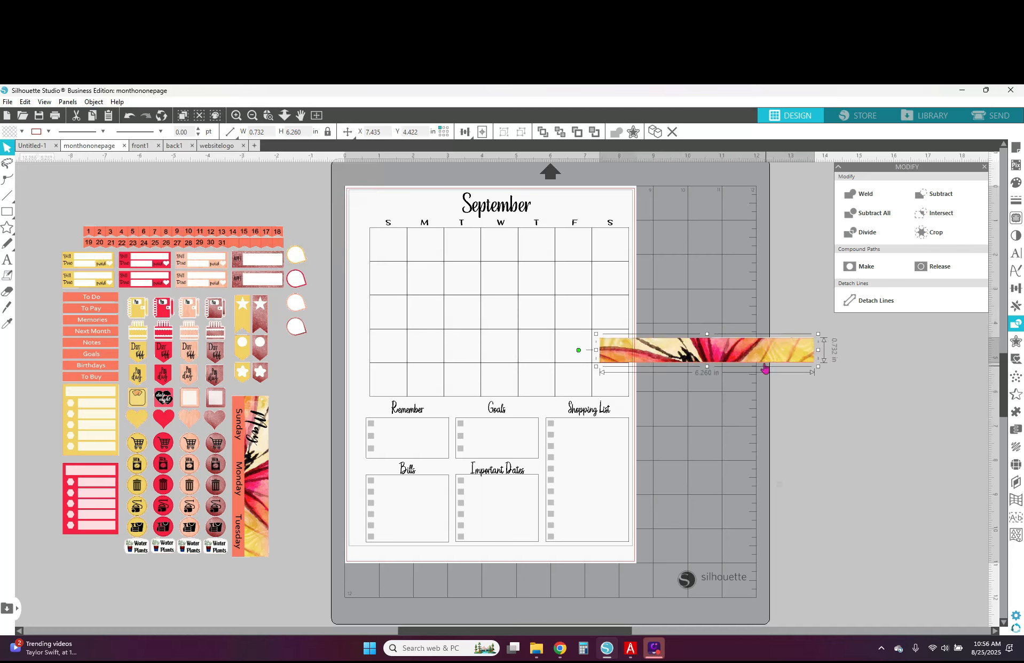
left_click_drag(750, 345, 545, 207)
key("Down")
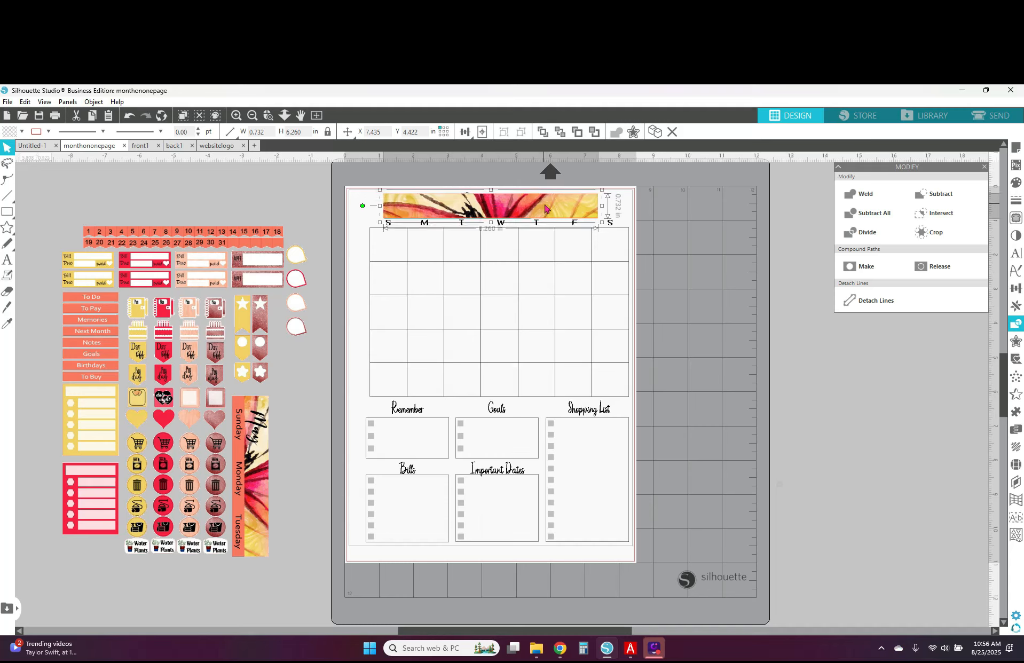
left_click(559, 132)
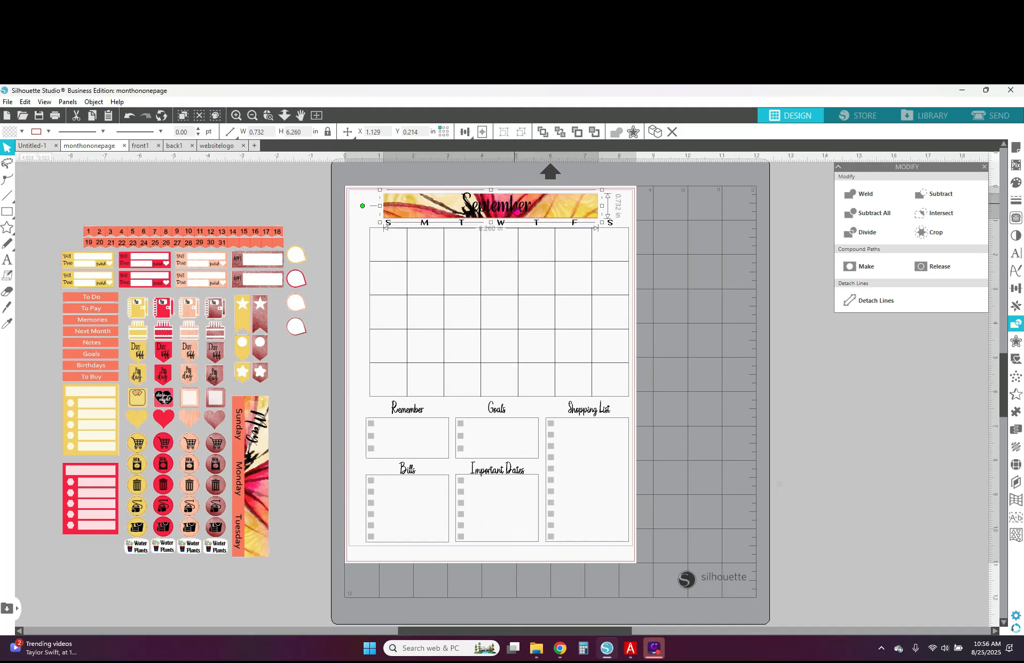
Shift the September title slightly down and stretch the floral strip to 7.613 in wide and 0.999 in high, spanning the grid's width behind the weekday letters.
double_click(513, 213)
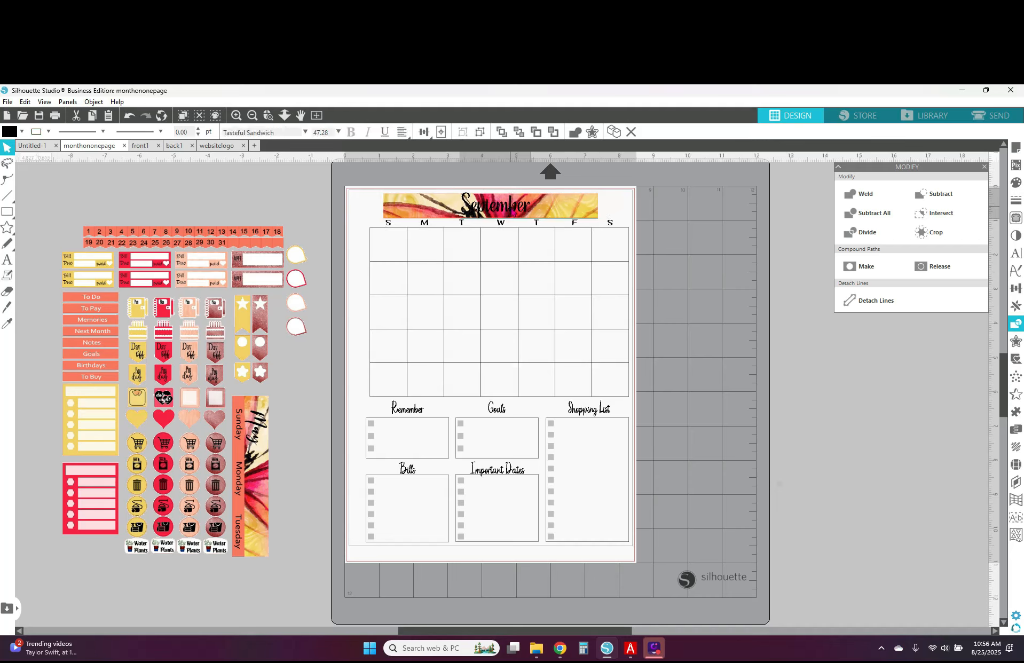
left_click(400, 207)
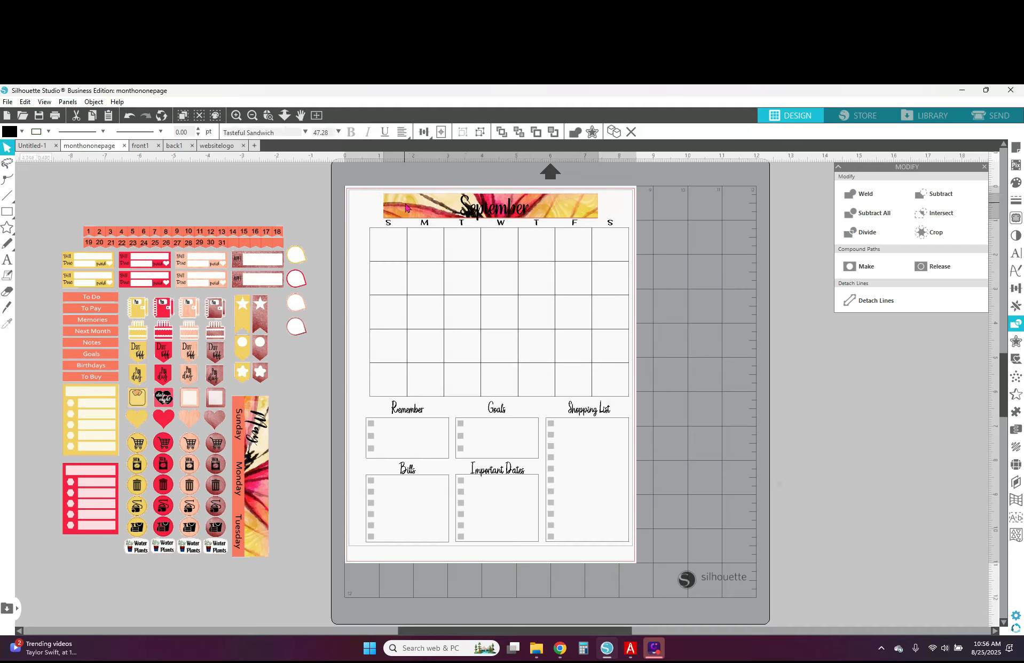
left_click_drag(372, 226, 367, 231)
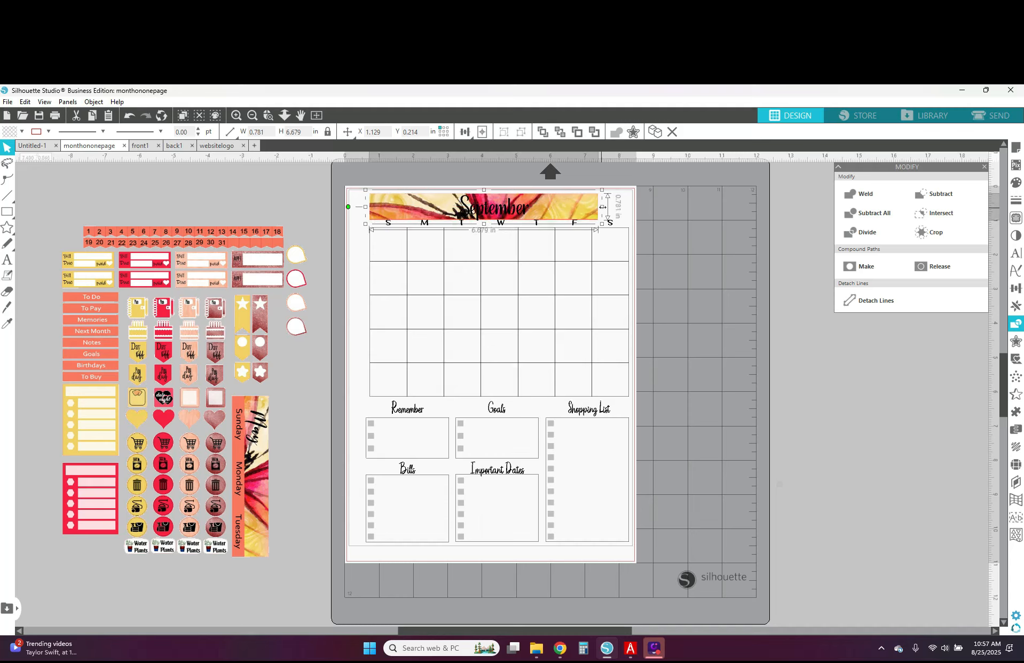
left_click_drag(600, 217, 636, 216)
key("ctrl+z")
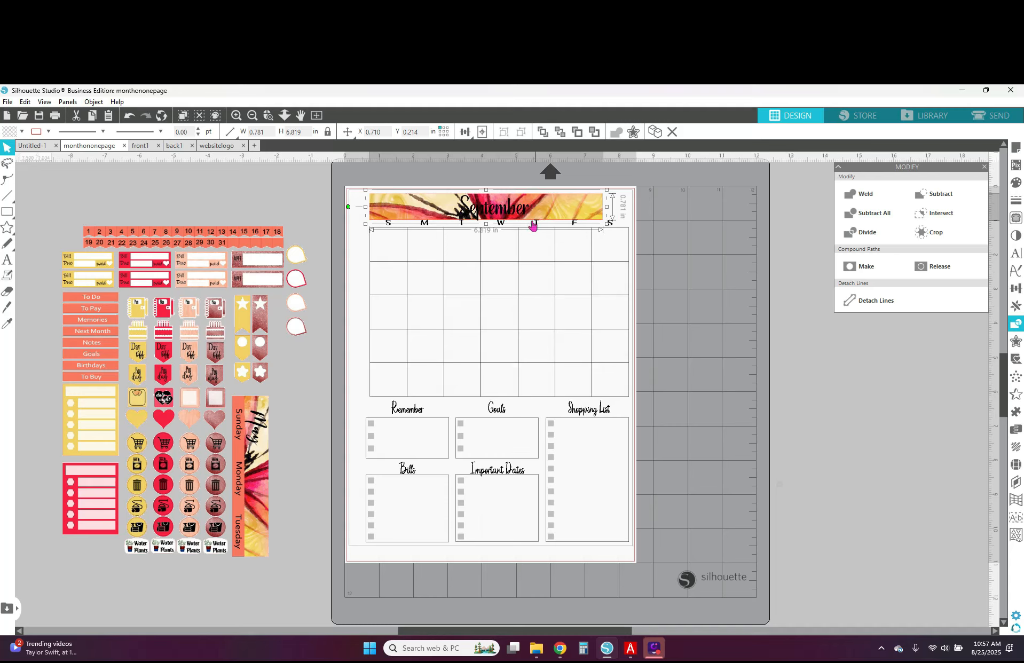
left_click_drag(634, 213, 634, 219)
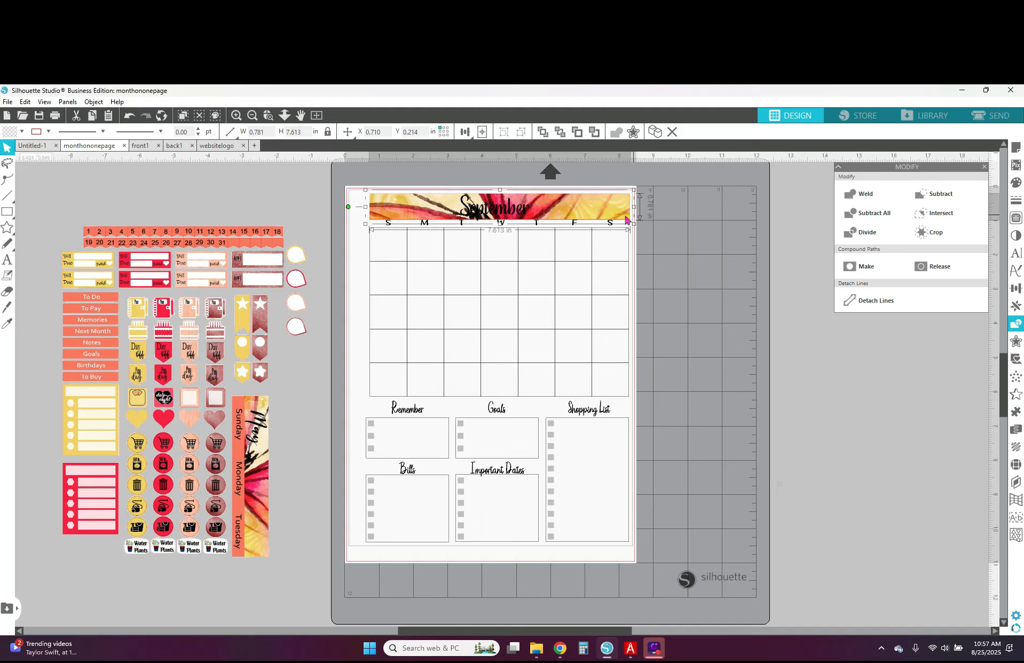
left_click(503, 230)
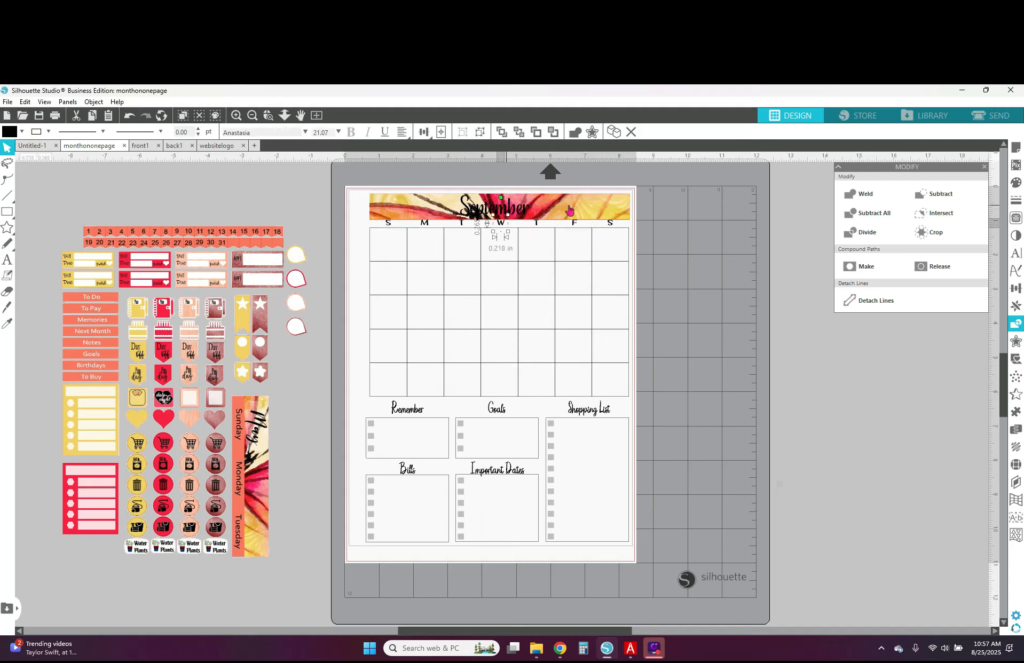
left_click_drag(499, 224, 500, 236)
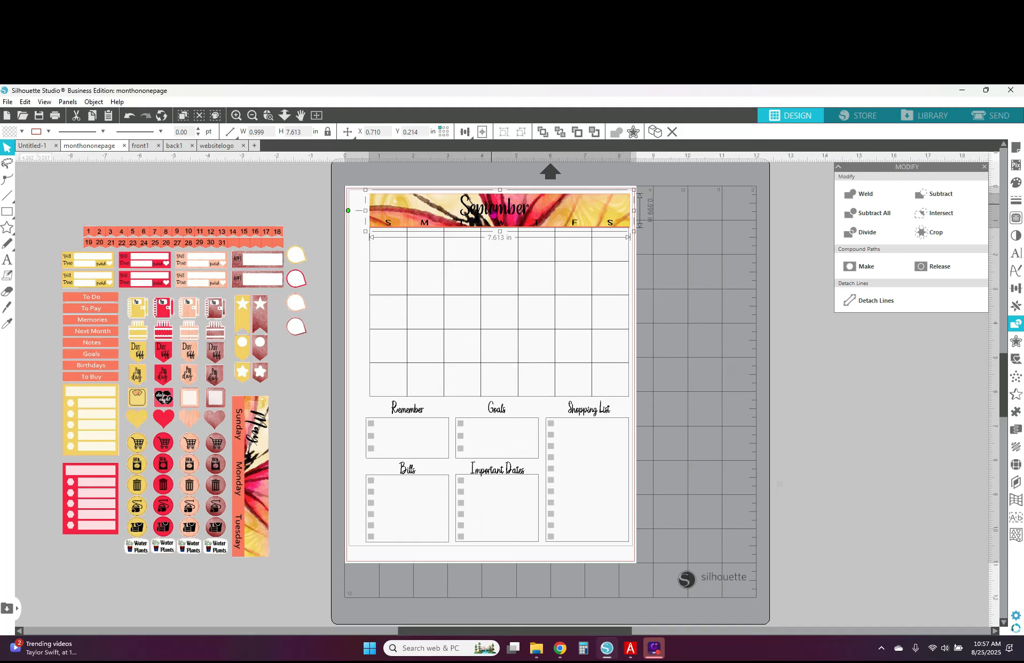
Add a 0.03 in rounded offset around the September title and the weekday letters in the calendar header.
left_click(485, 214)
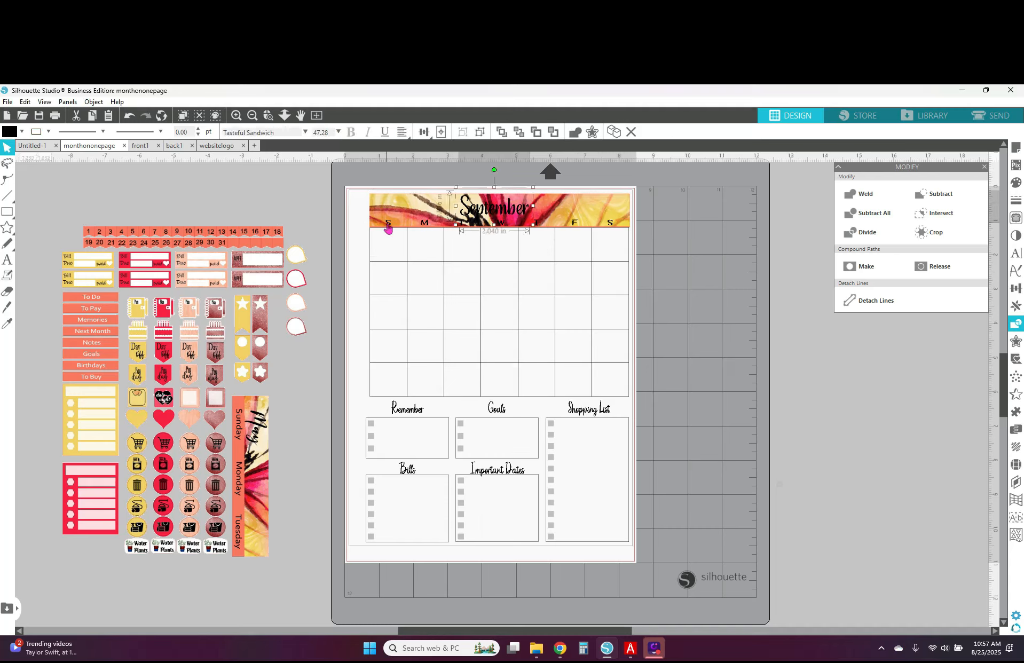
left_click(610, 223, "shift")
left_click(575, 222, "shift")
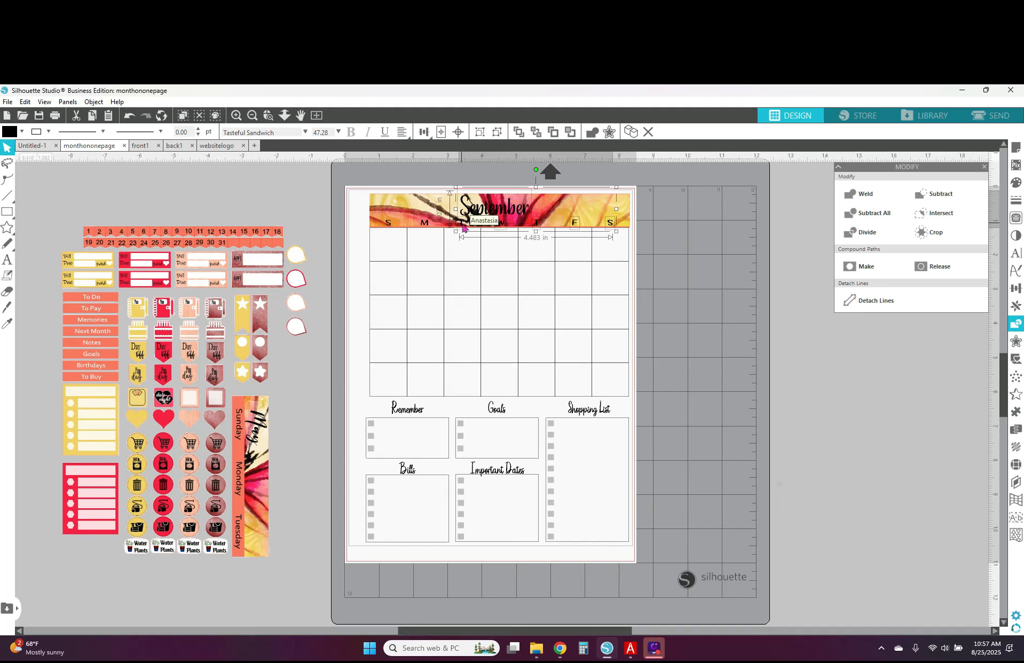
left_click(425, 223, "shift")
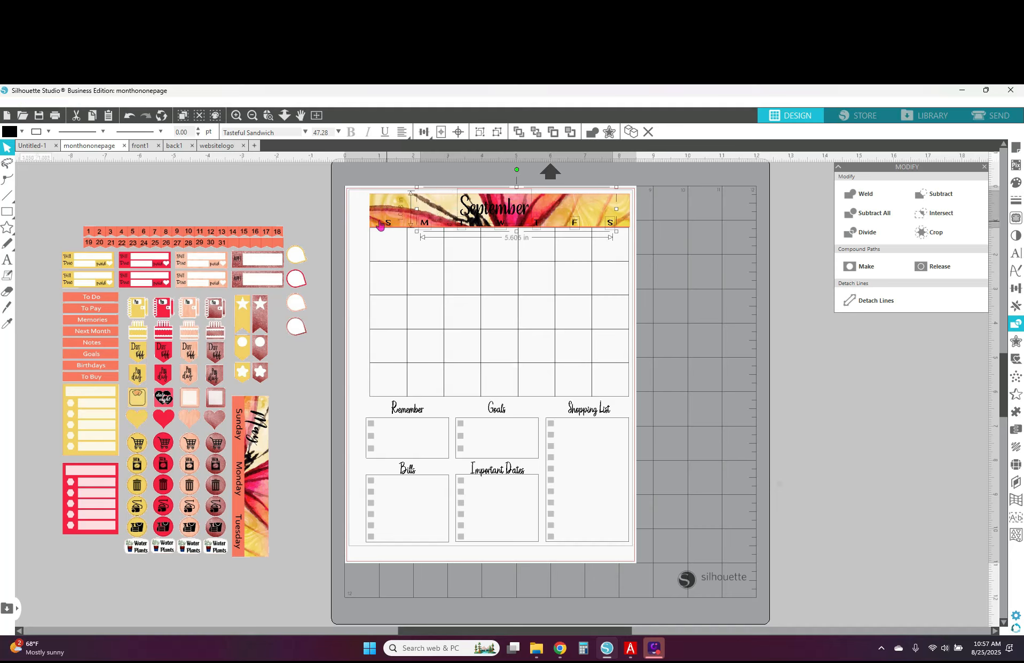
left_click(390, 224, "shift")
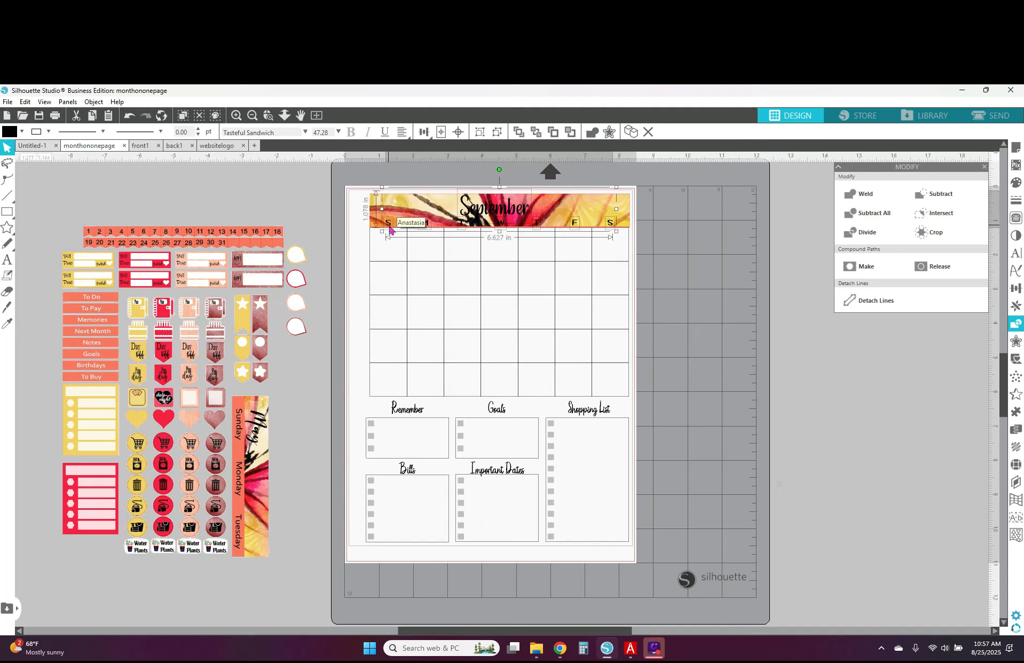
left_click(1016, 344)
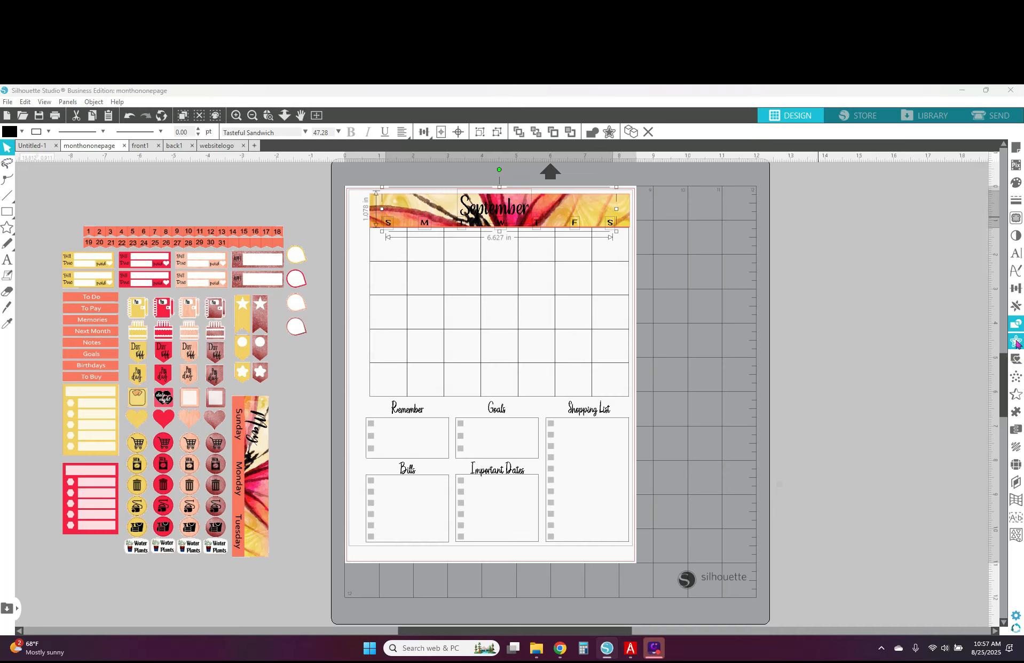
left_click(850, 192)
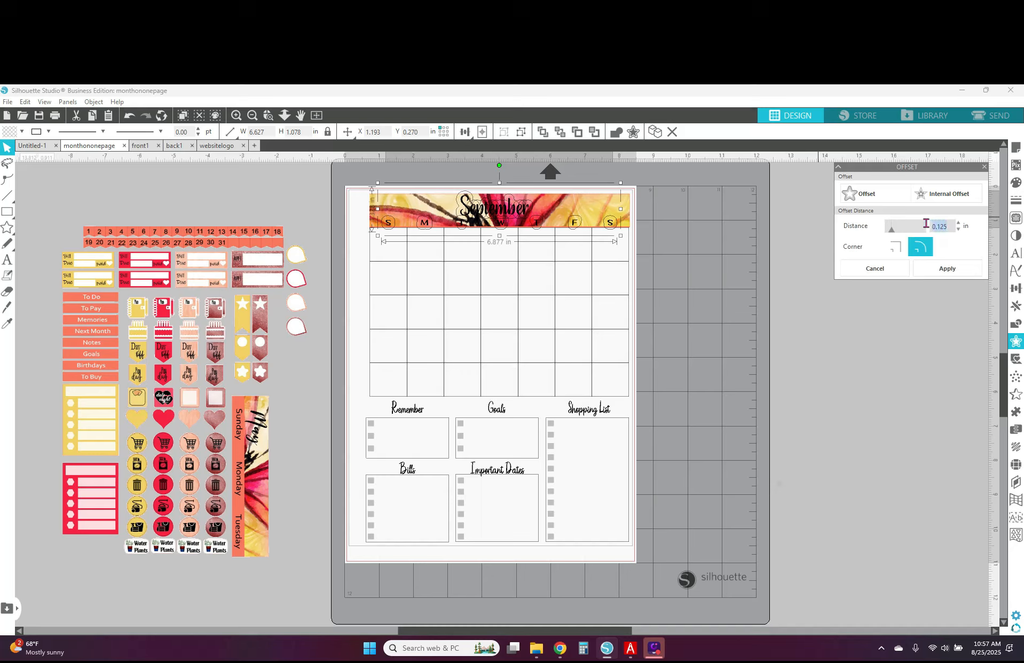
left_click(957, 267)
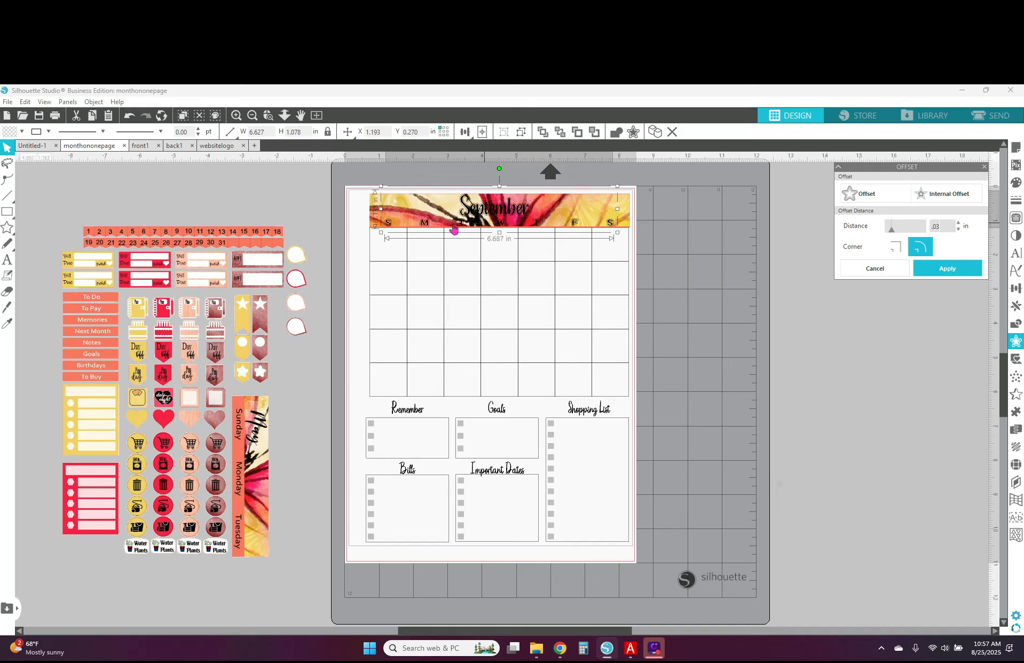
Fill the offset shapes behind the September title and weekday letters with white.
left_click(22, 131)
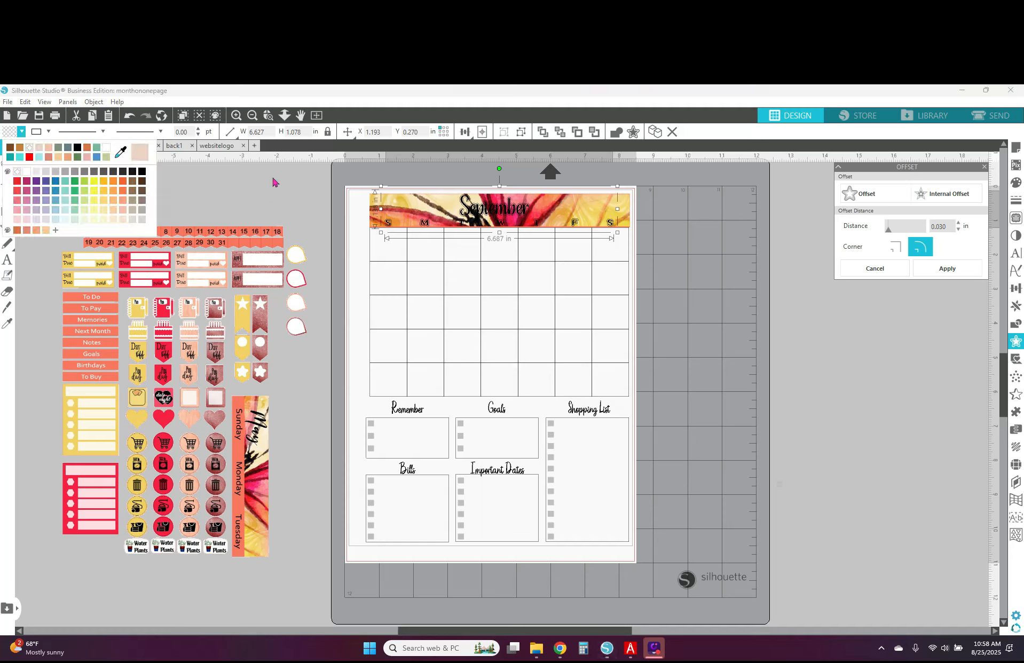
left_click(792, 345)
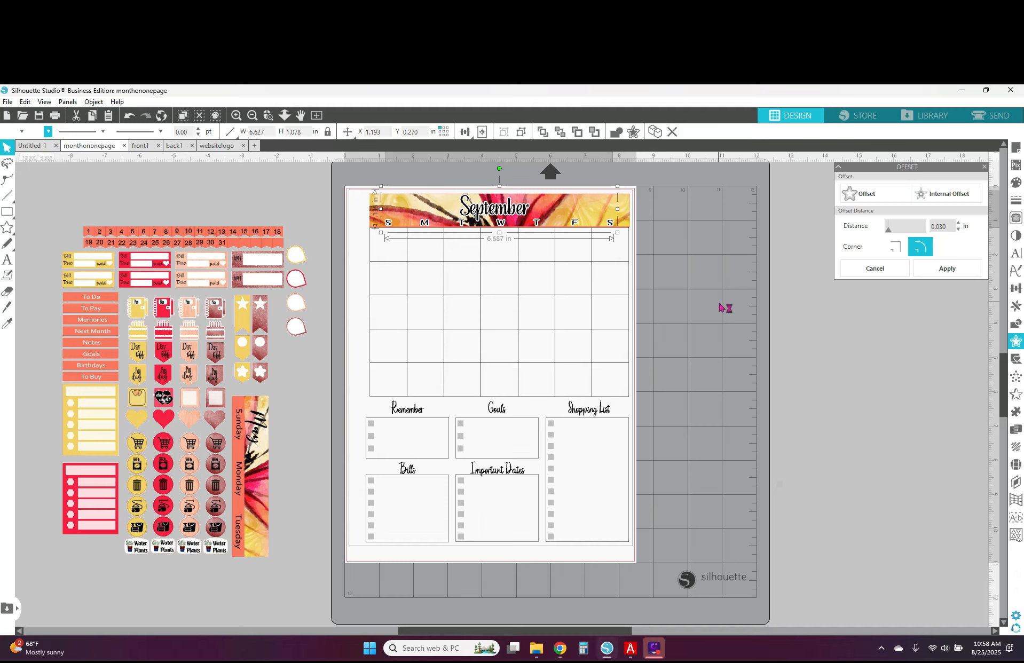
left_click(746, 369)
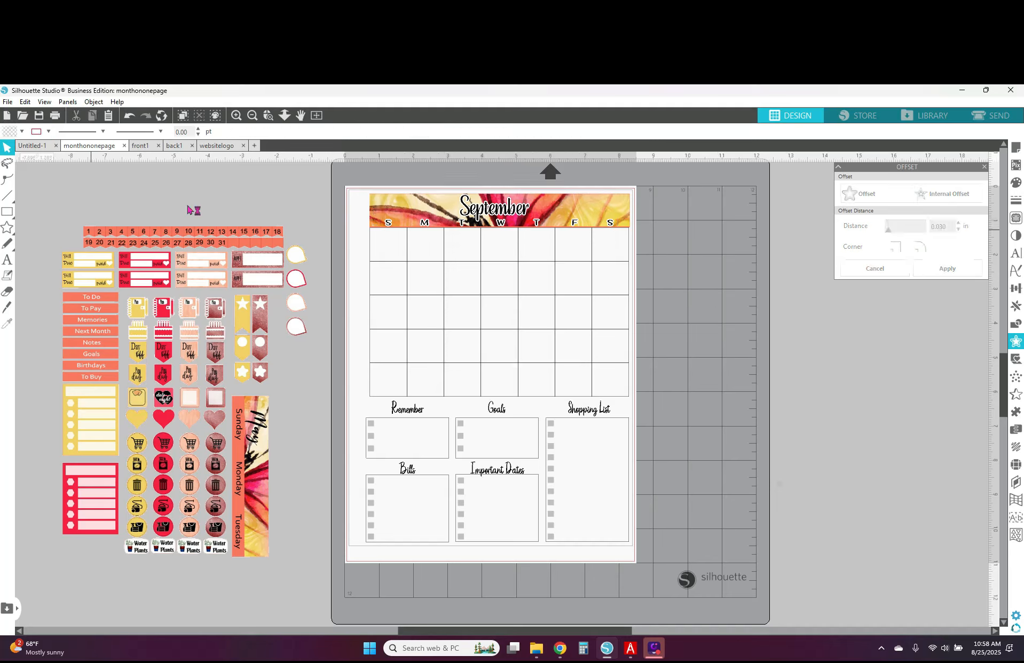
Move the date-number strips up, clear of the bill stickers, and draw a 0.332 by 0.318 in rectangle around the number 1.
left_click_drag(86, 231, 81, 202)
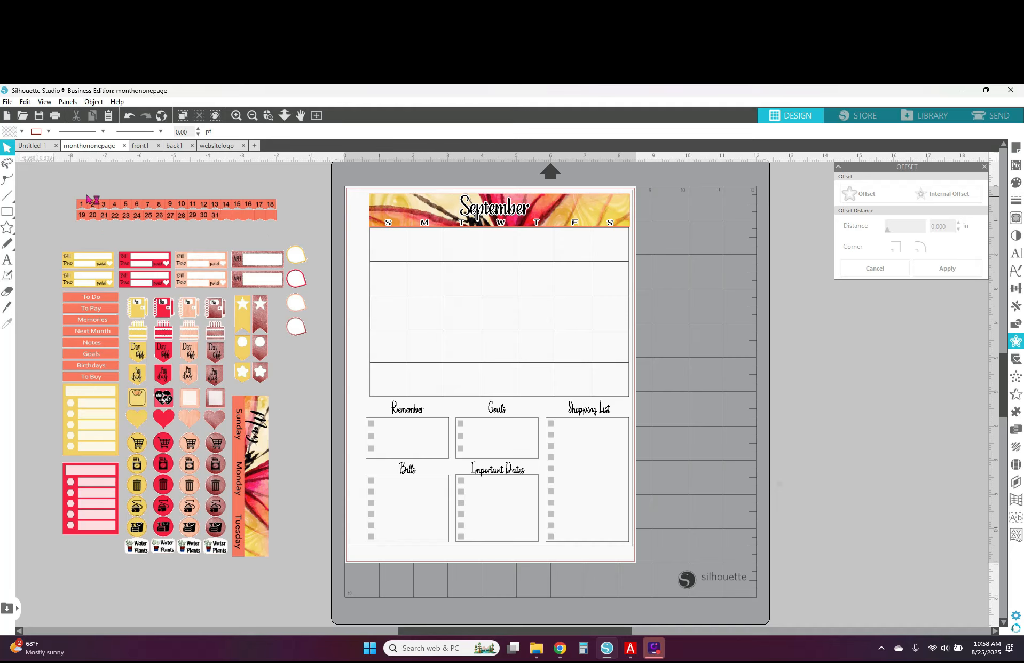
left_click_drag(487, 633, 360, 630)
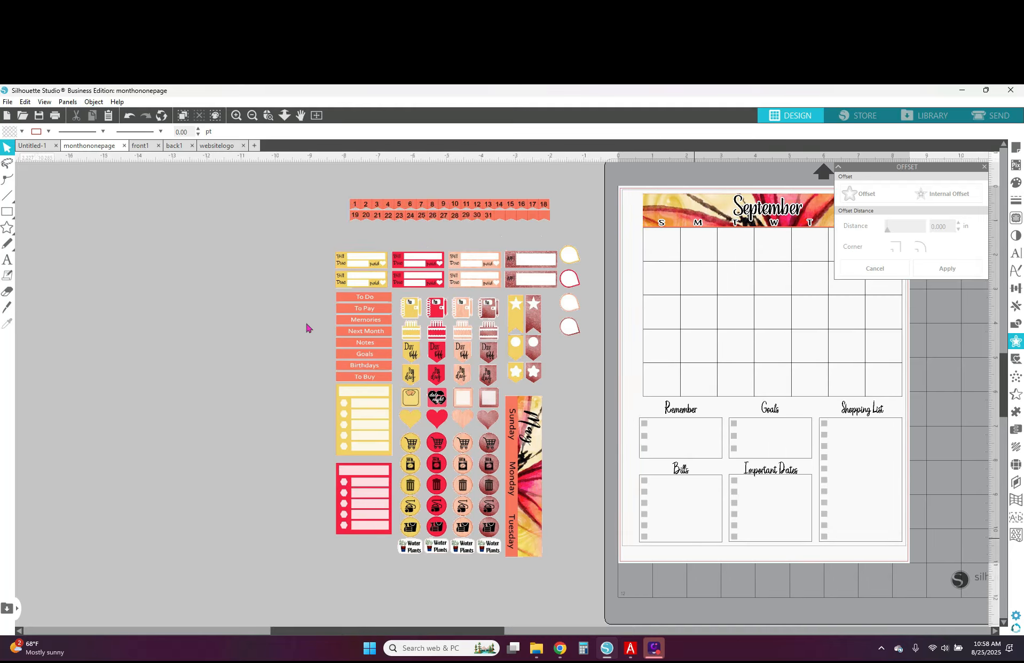
left_click(235, 116)
scroll(218, 307, "up", 3)
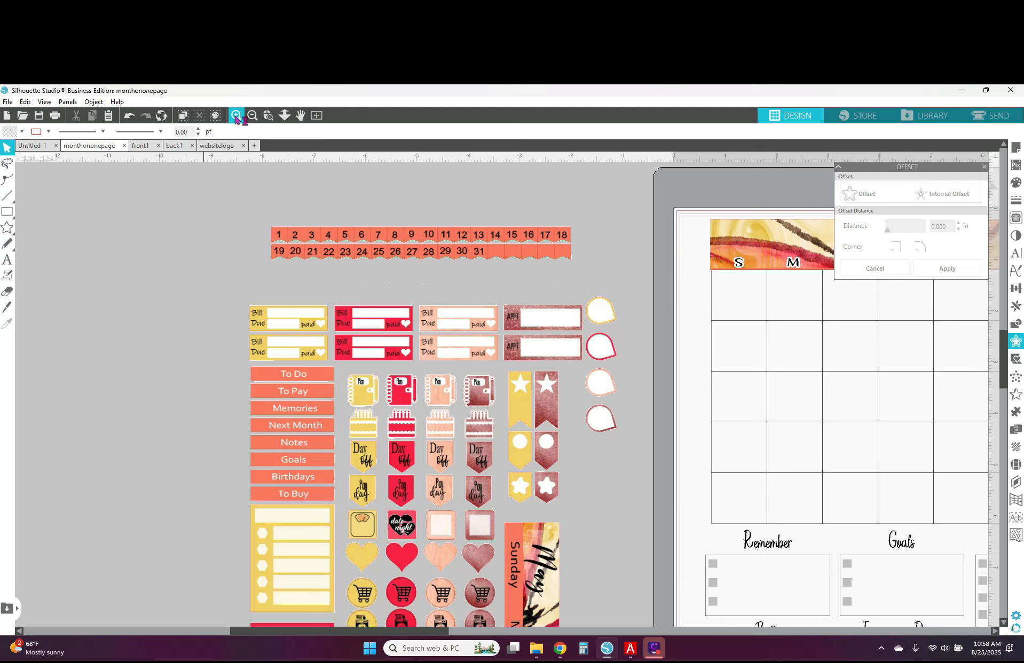
scroll(234, 244, "down", 3)
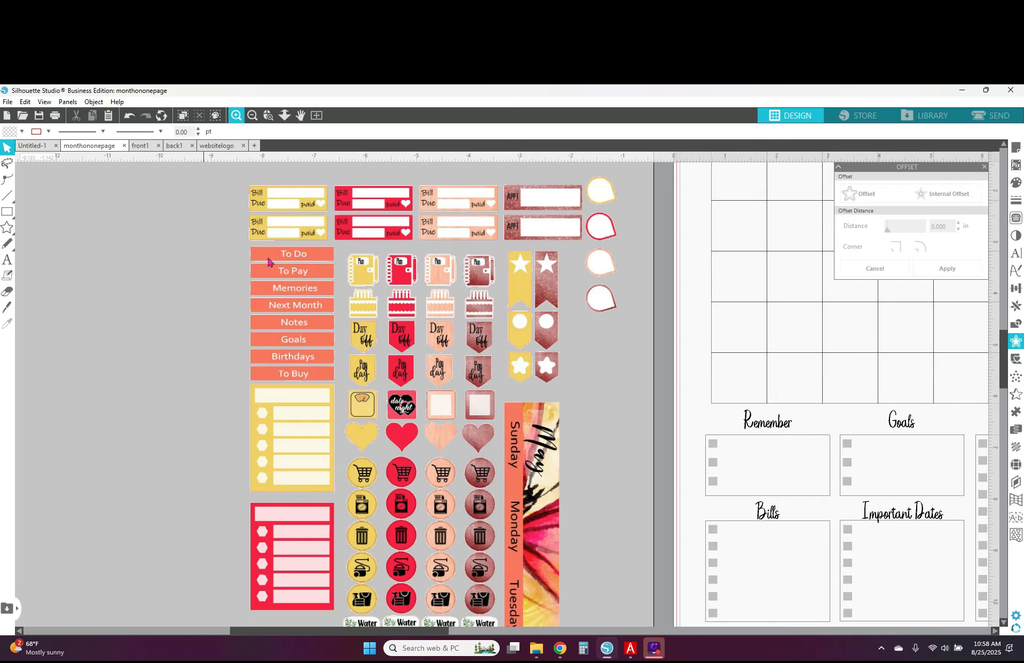
scroll(609, 419, "up", 5)
scroll(620, 420, "up", 1)
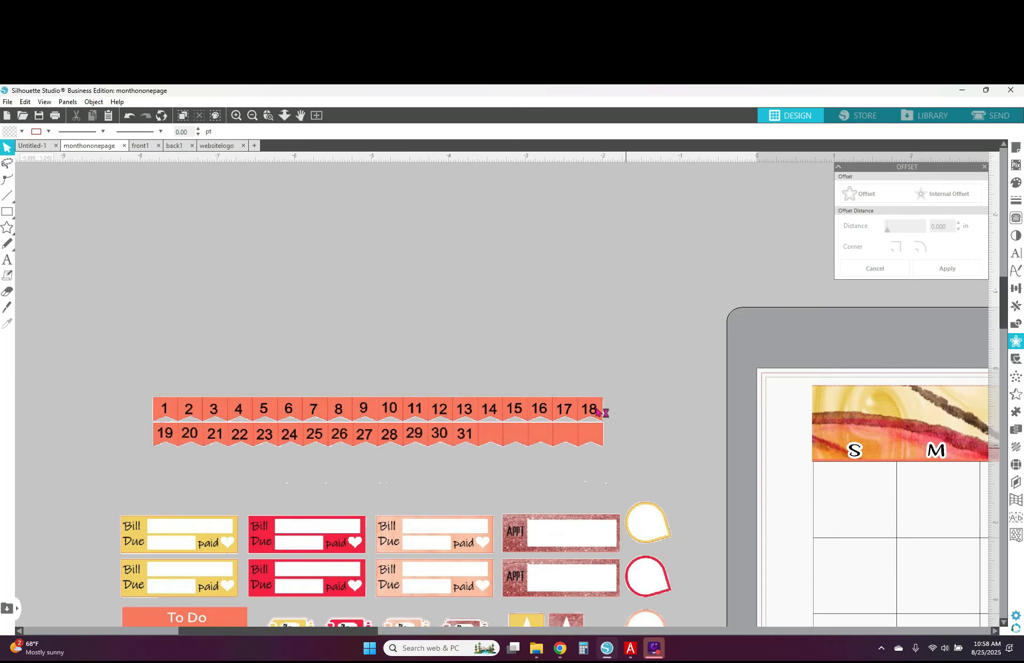
scroll(212, 366, "down", 1)
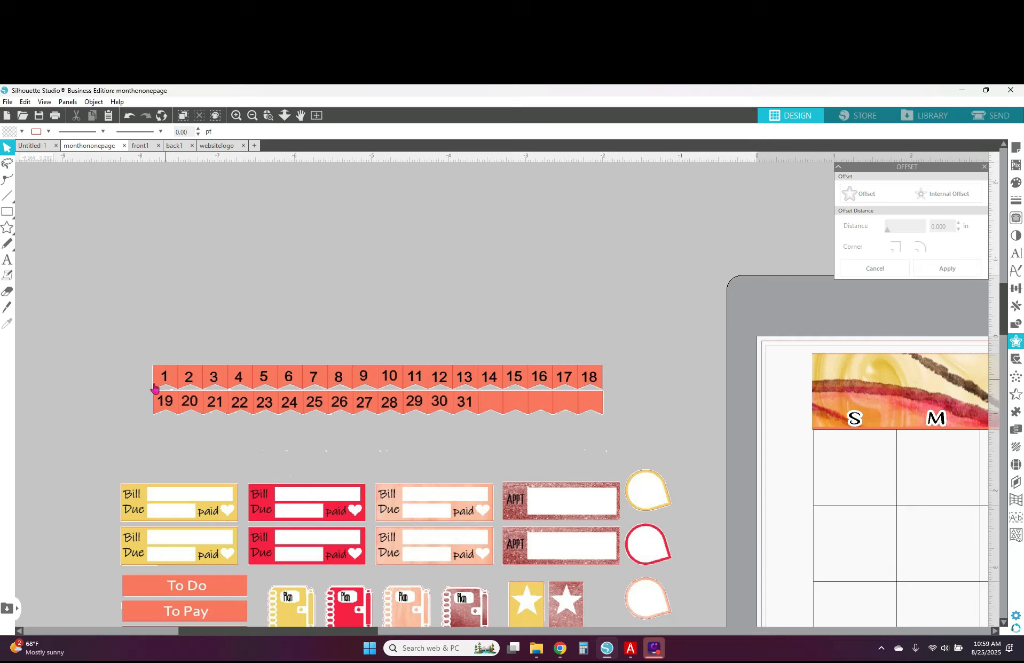
left_click(11, 213)
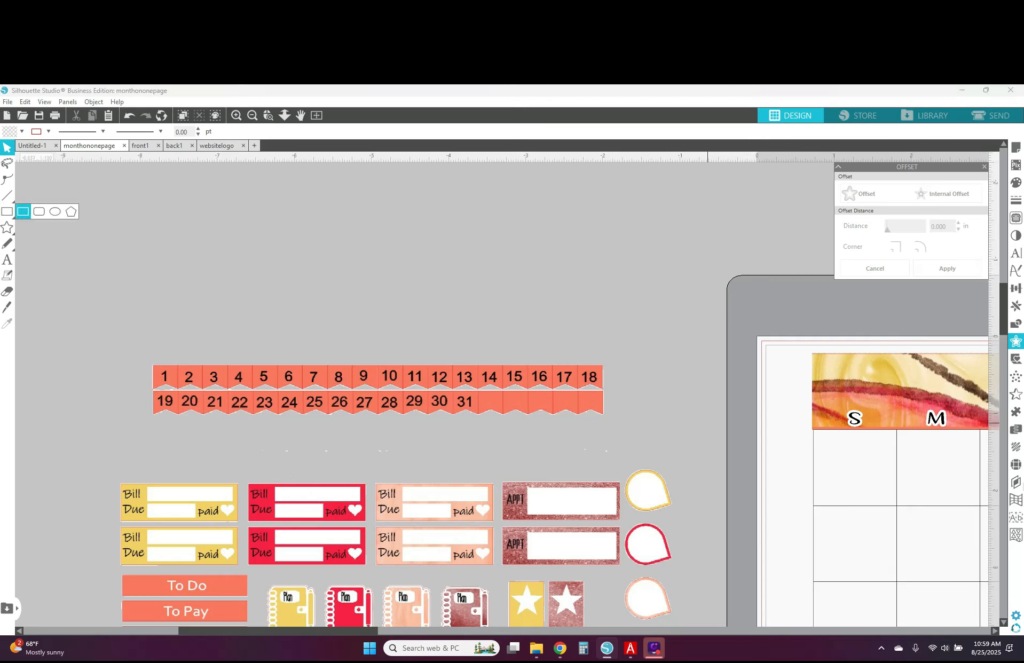
left_click(20, 212)
left_click(22, 212)
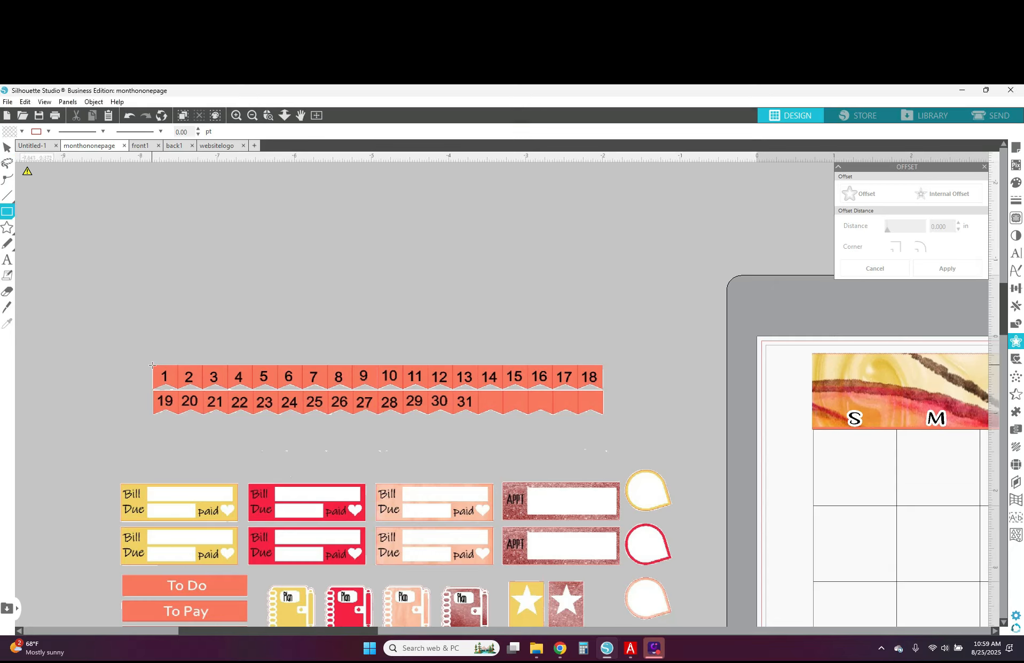
left_click_drag(152, 365, 179, 394)
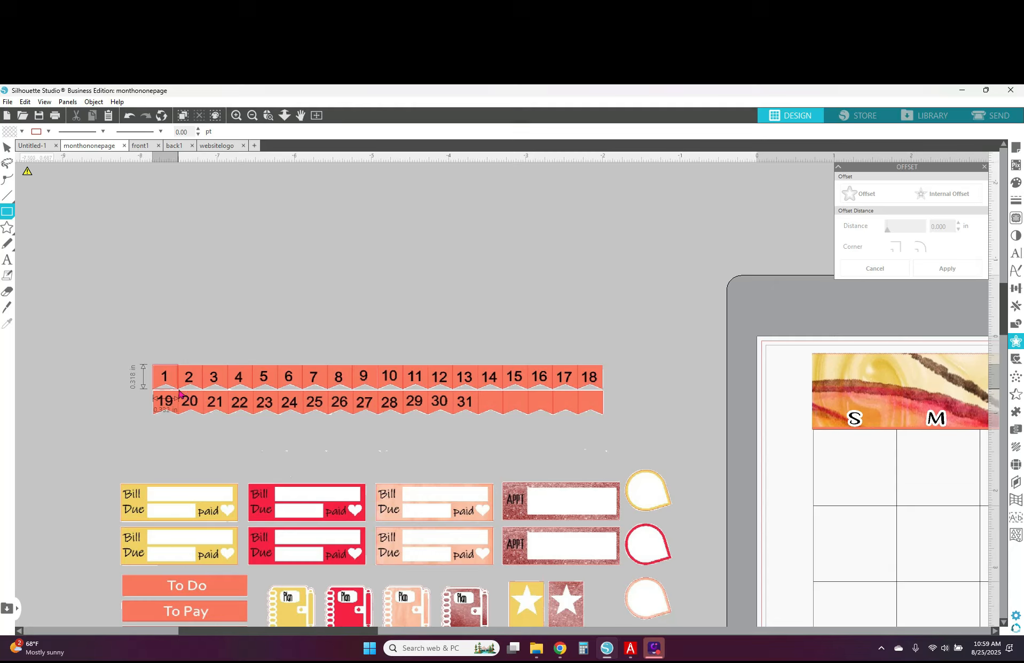
left_click_drag(179, 394, 179, 394)
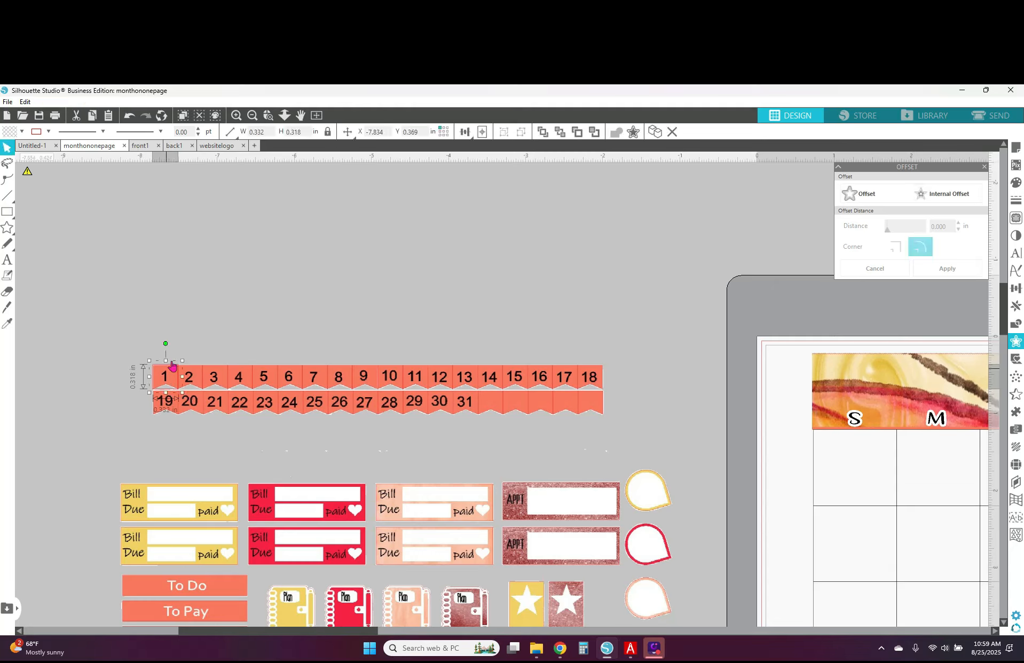
Duplicate the rectangle 17 times to the right so the row covers the numbers 1 to 18.
left_click(1018, 307)
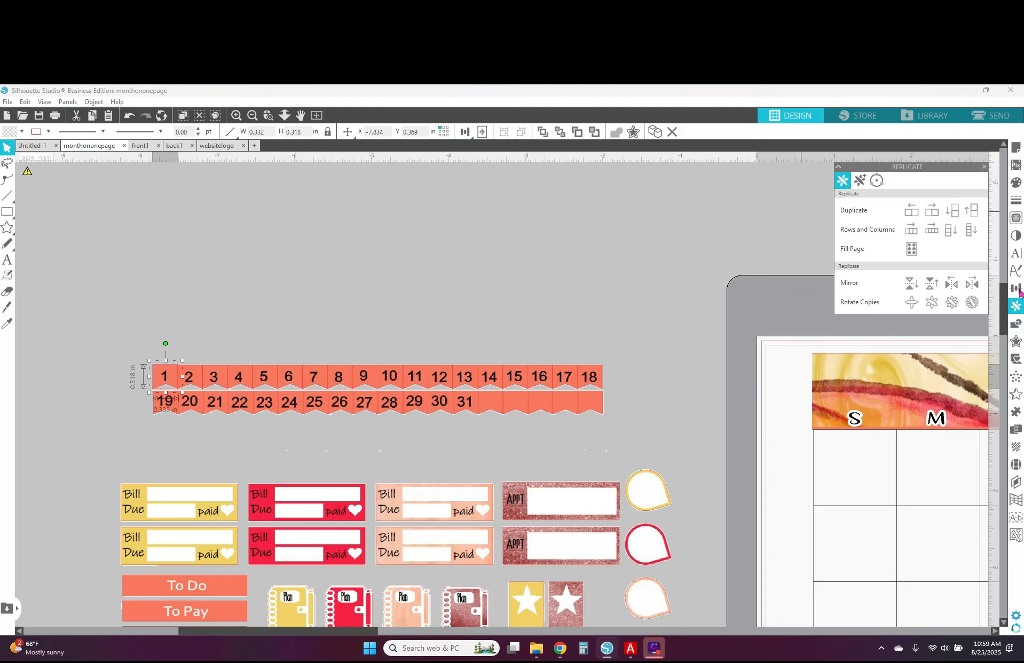
left_click(932, 210)
left_click(939, 215)
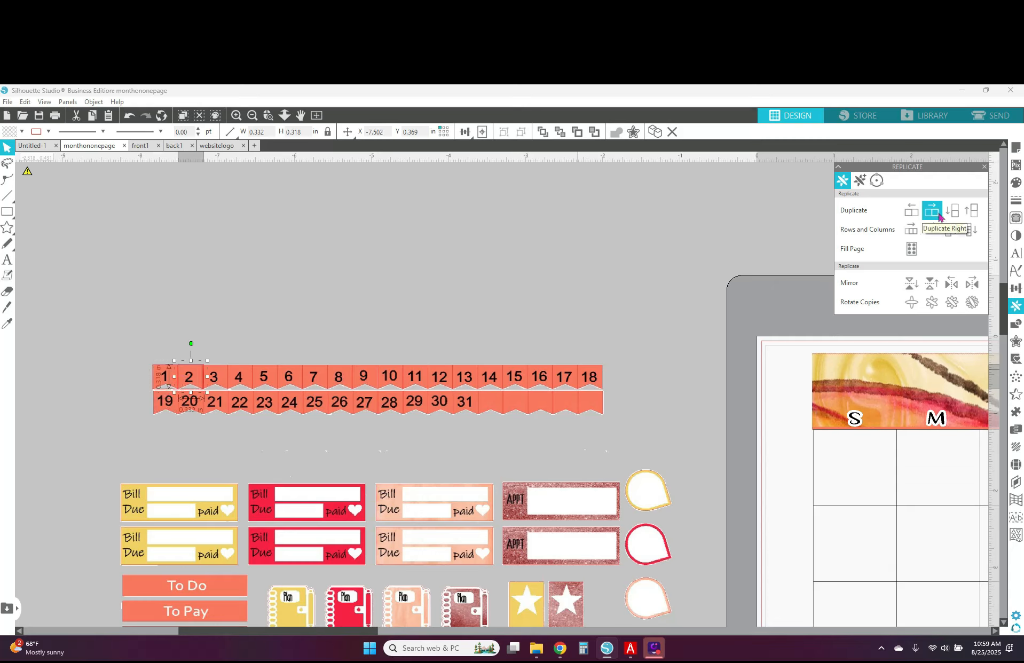
left_click(940, 215)
left_click(940, 215)
left_click(940, 215)
left_click(939, 216)
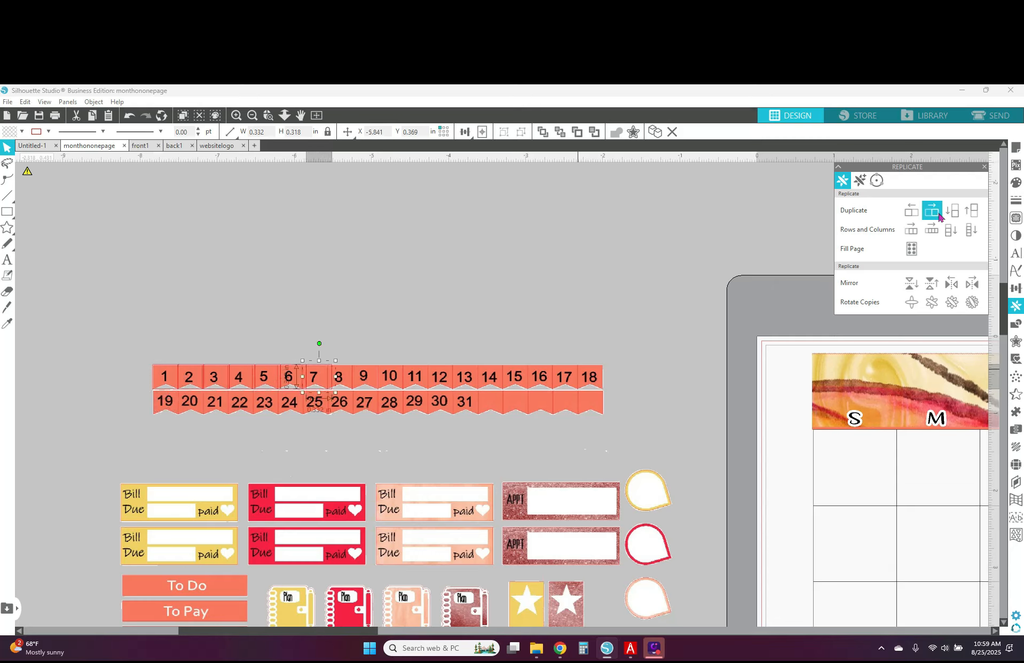
left_click(939, 216)
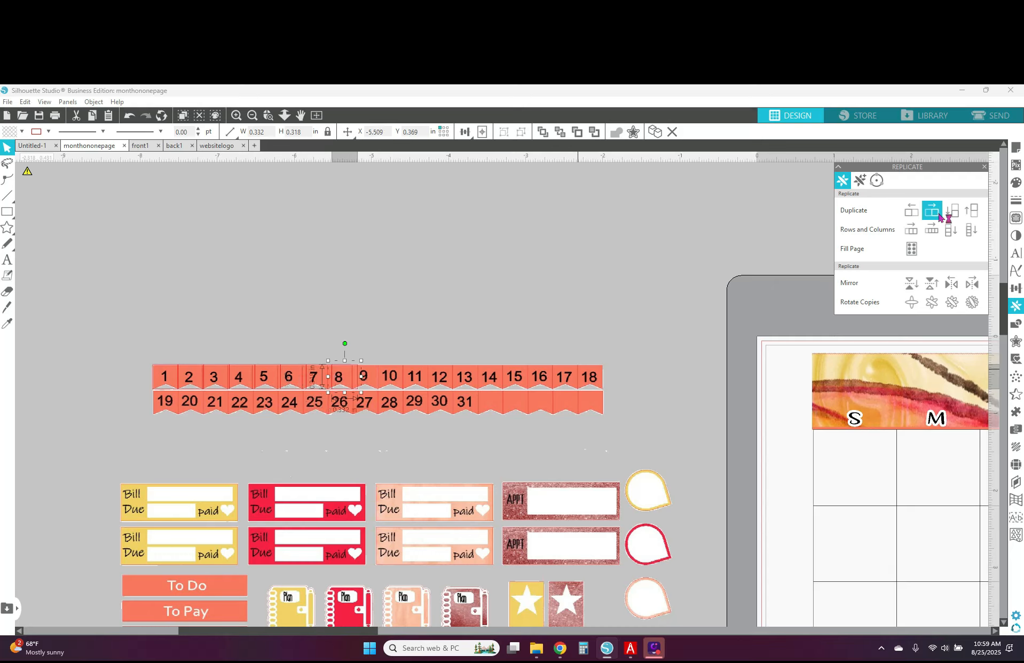
left_click(939, 216)
left_click(939, 216)
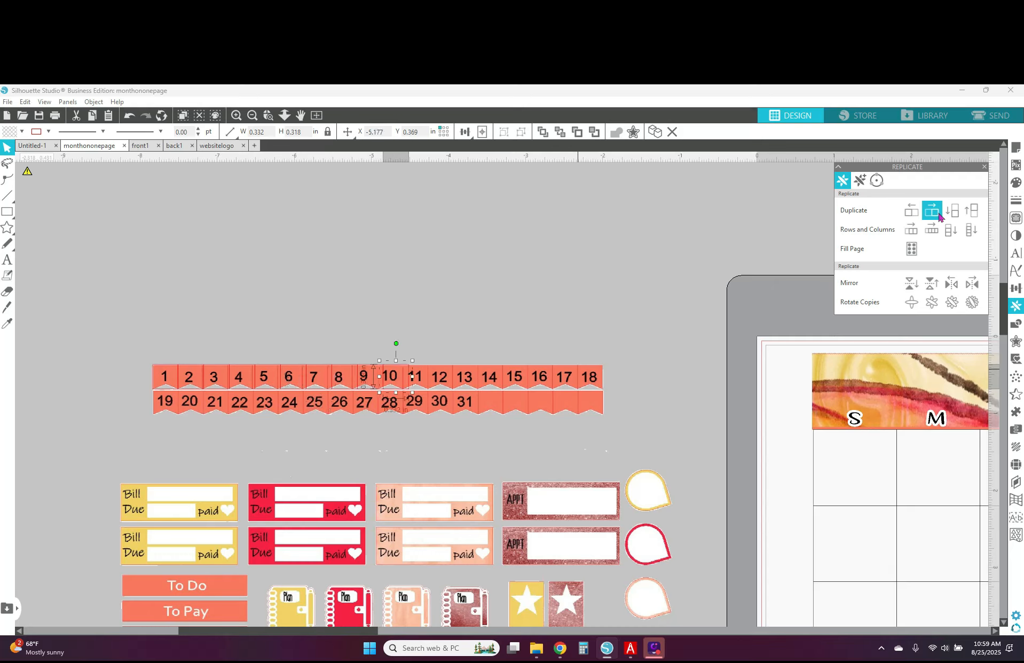
left_click(939, 216)
left_click(939, 216)
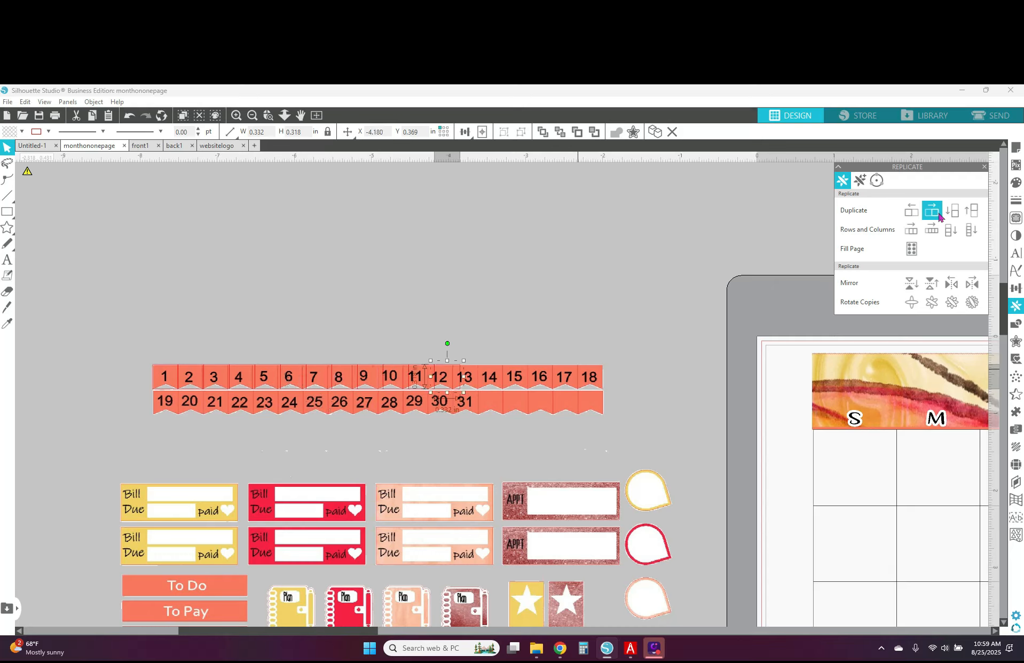
left_click(939, 216)
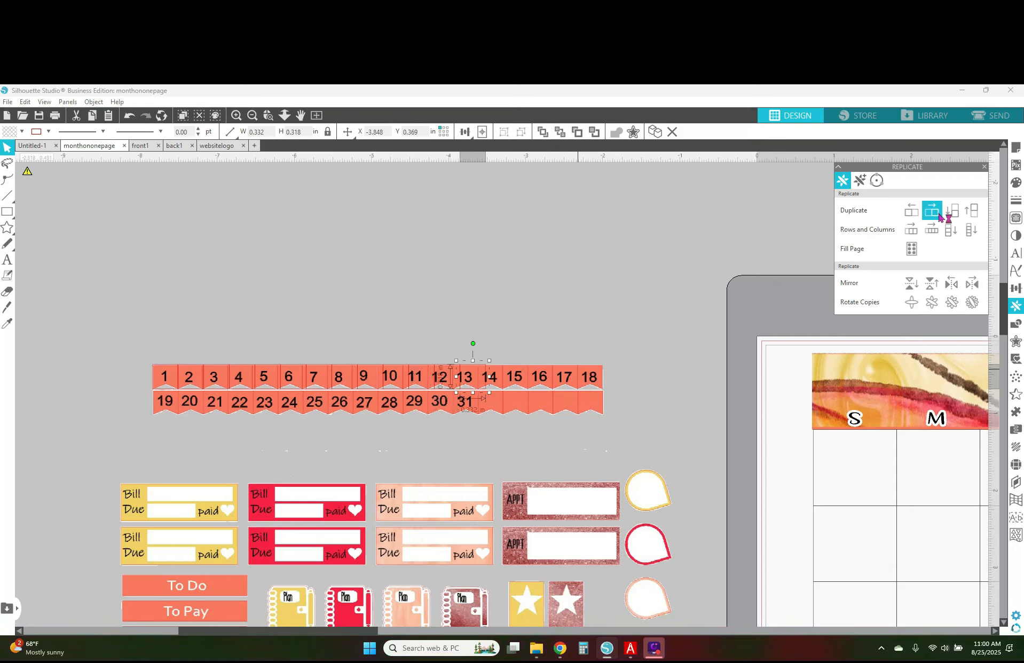
left_click(939, 215)
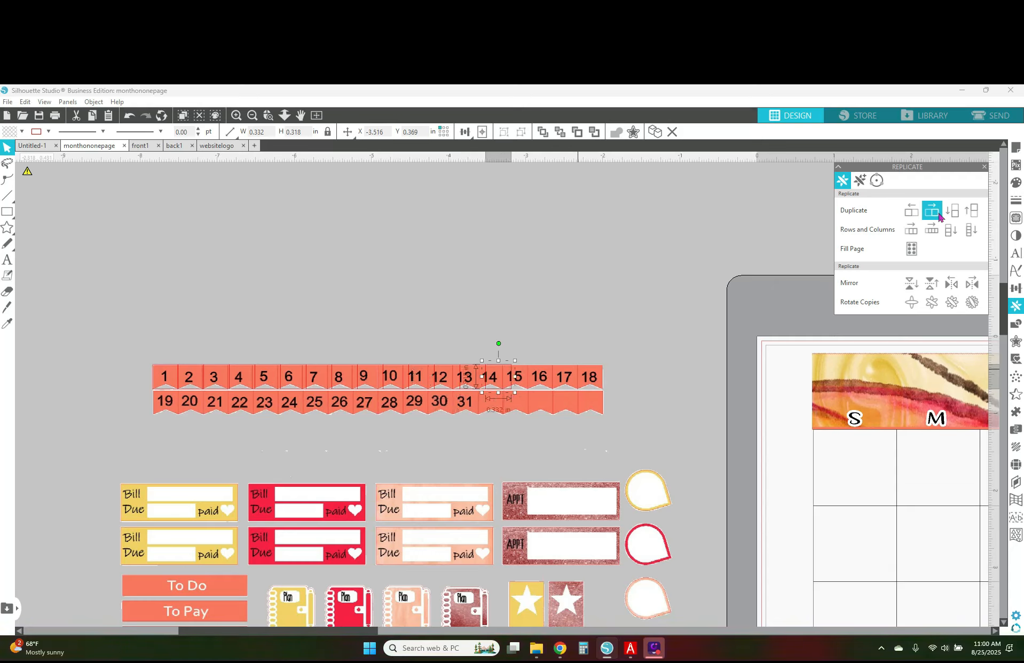
left_click(939, 216)
left_click(939, 216)
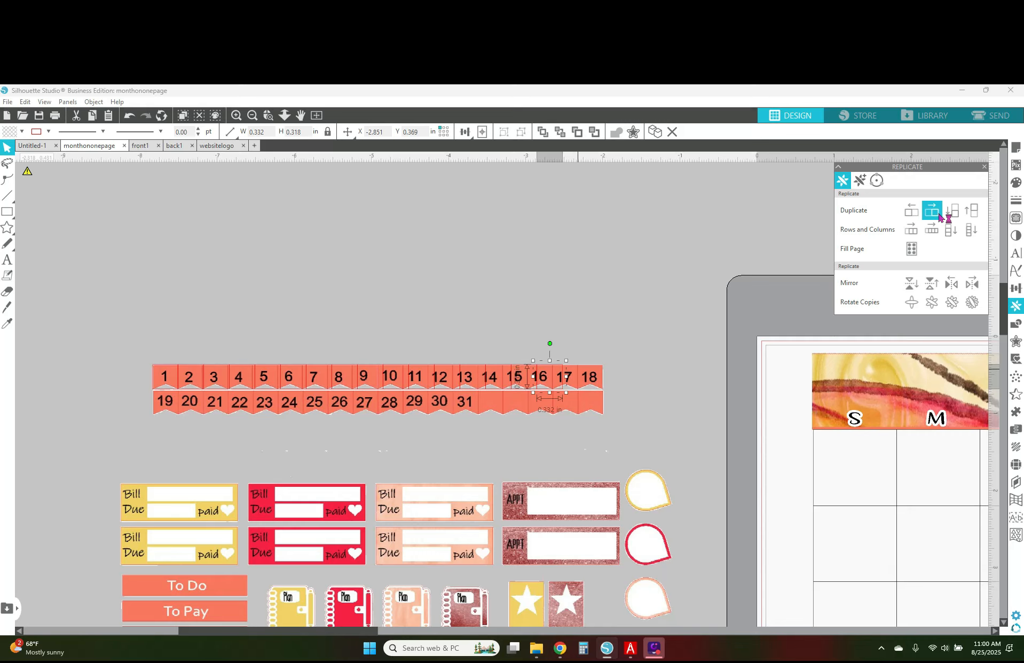
left_click(940, 216)
left_click(939, 216)
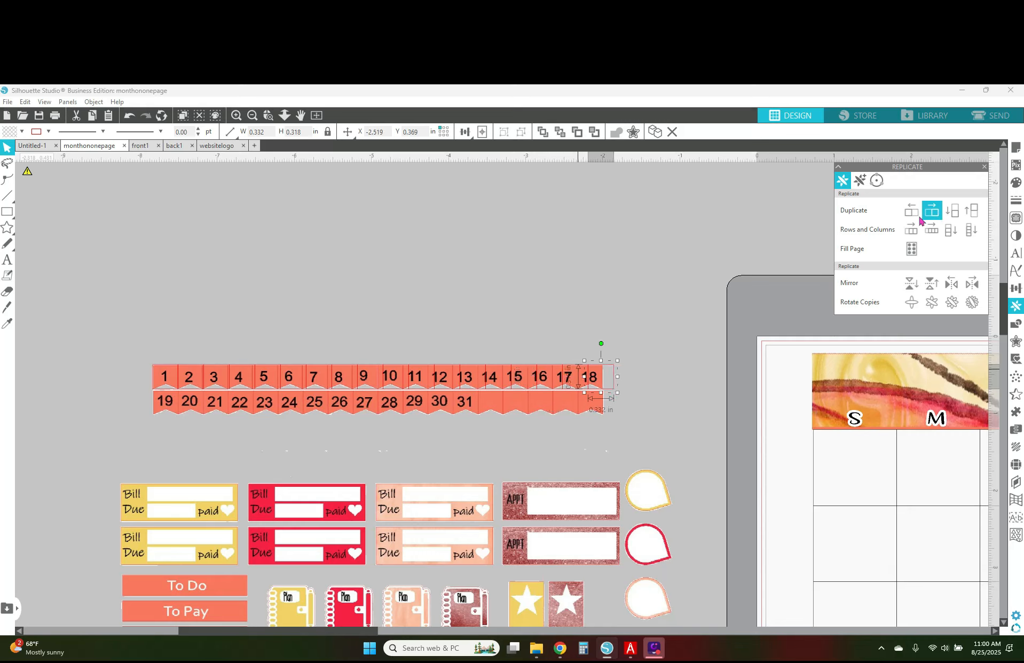
Narrow the row of rectangles to 5.827 in so it fits the 1–18 strip, and duplicate it below over the second number strip.
left_click_drag(647, 379, 132, 379)
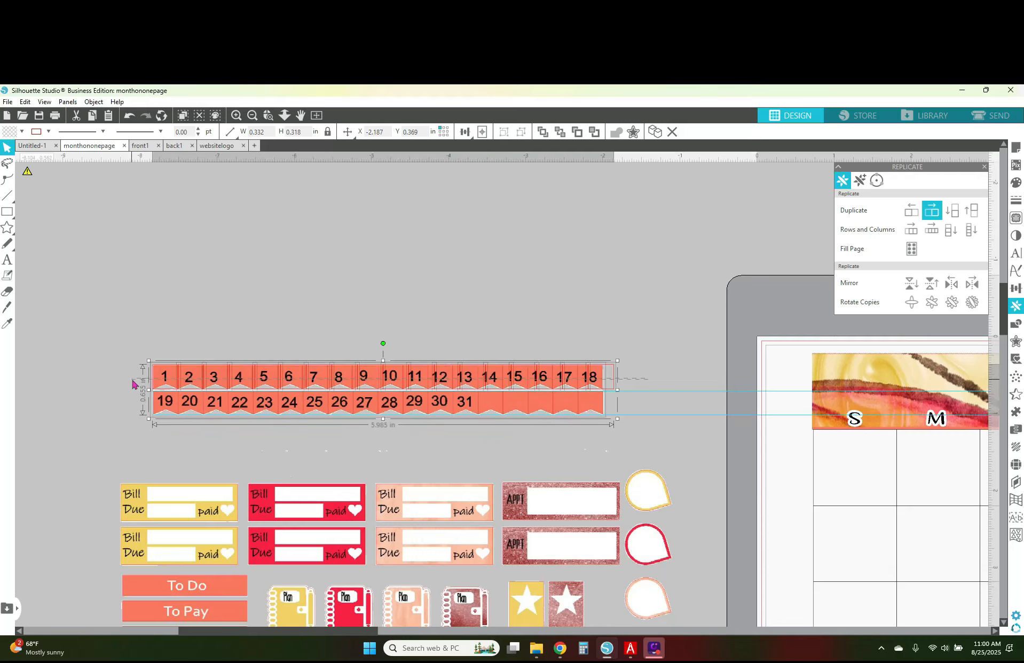
left_click(571, 413, "shift")
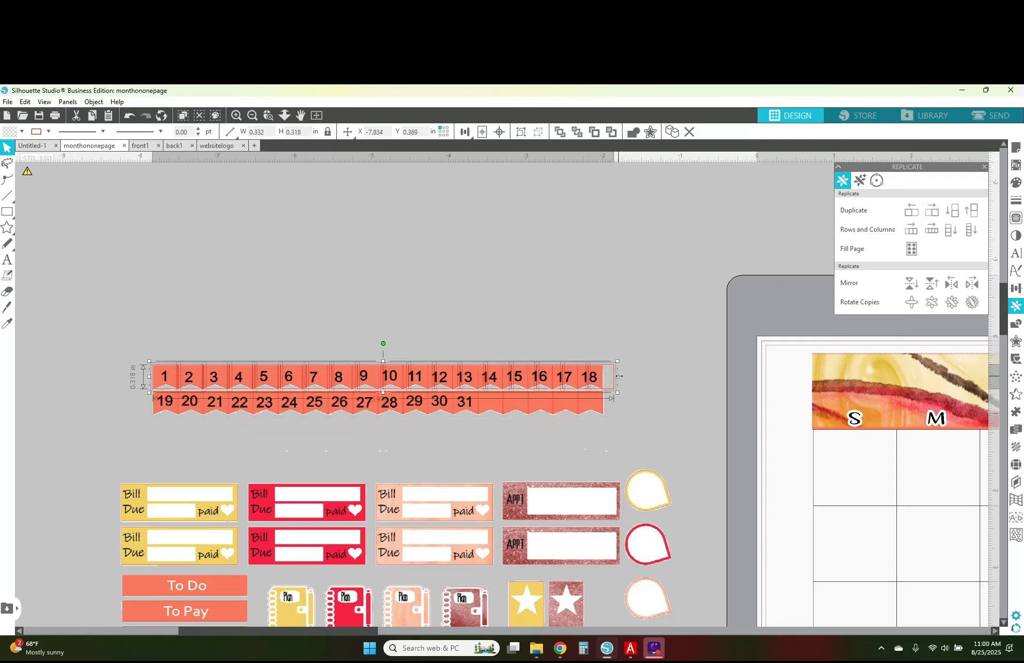
left_click_drag(618, 376, 607, 380)
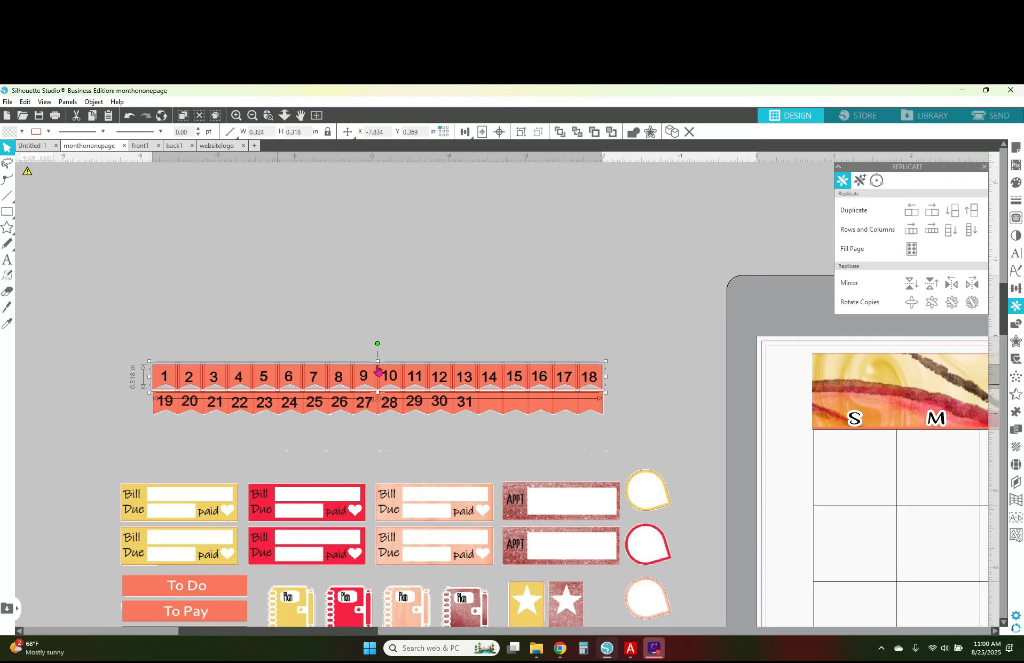
left_click(956, 222)
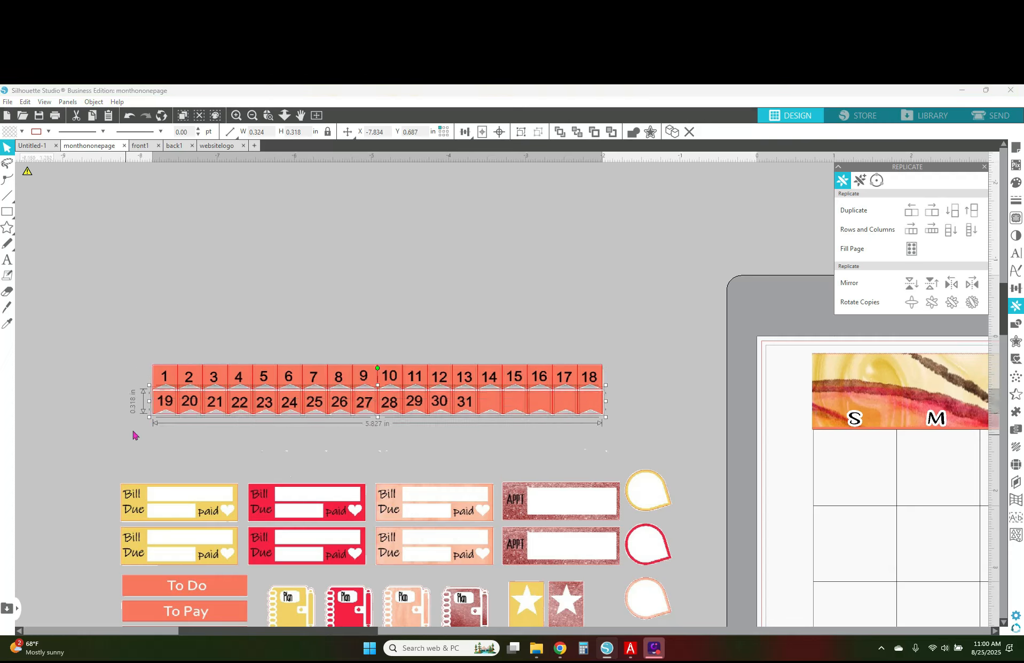
Select both date-number strips together with their rectangles and cut the strips along the rectangle outlines.
left_click(140, 343)
left_click_drag(199, 361, 629, 430)
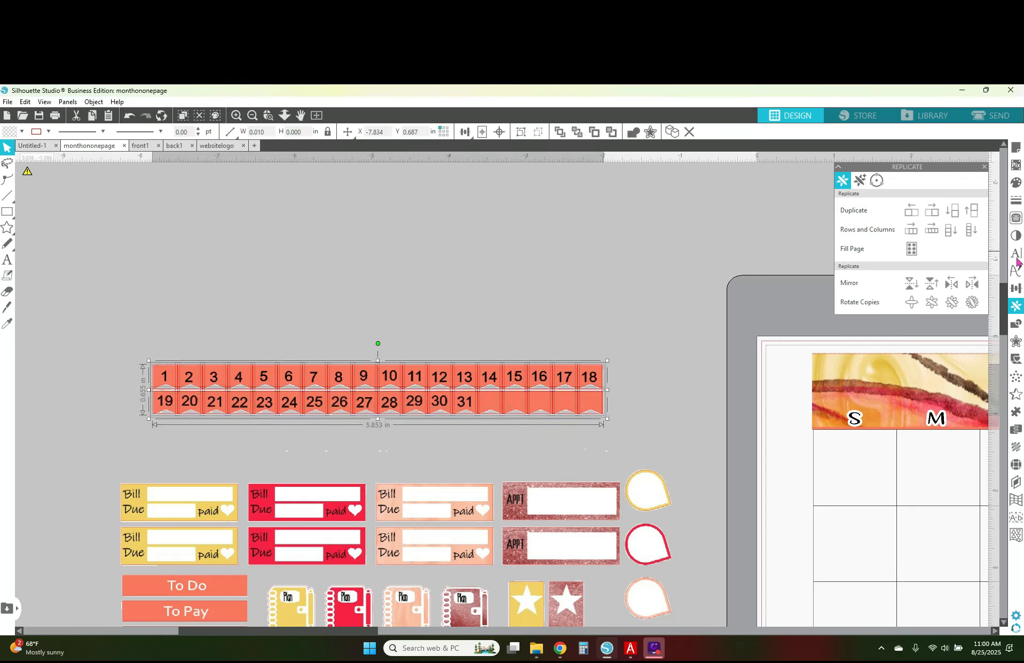
left_click(1017, 324)
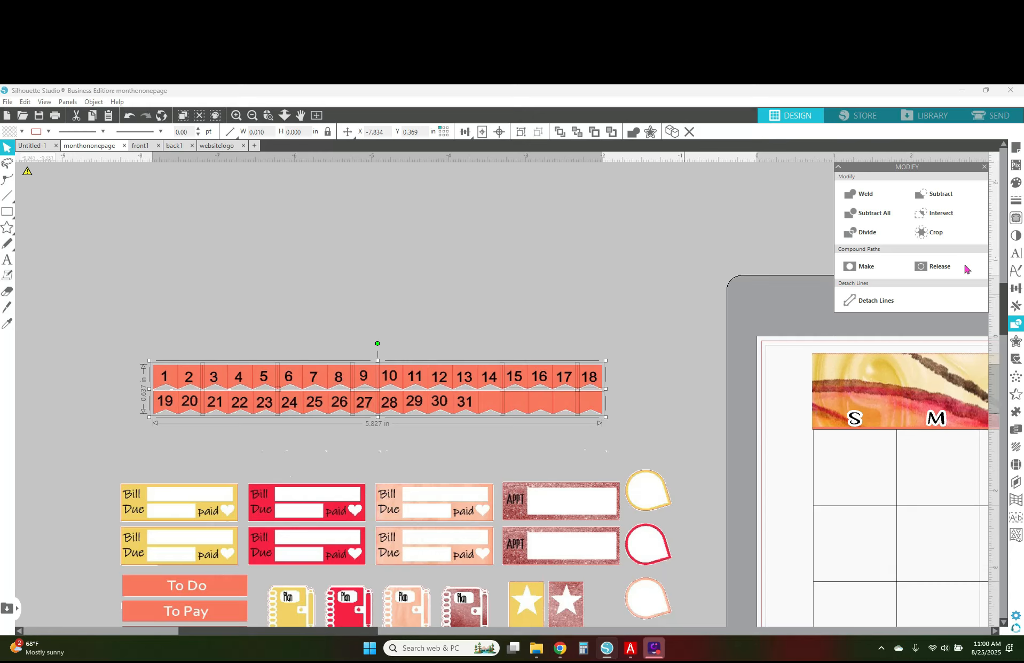
Try pulling the cut date pieces away from the strips to separate the individual numbers.
left_click_drag(159, 383, 145, 358)
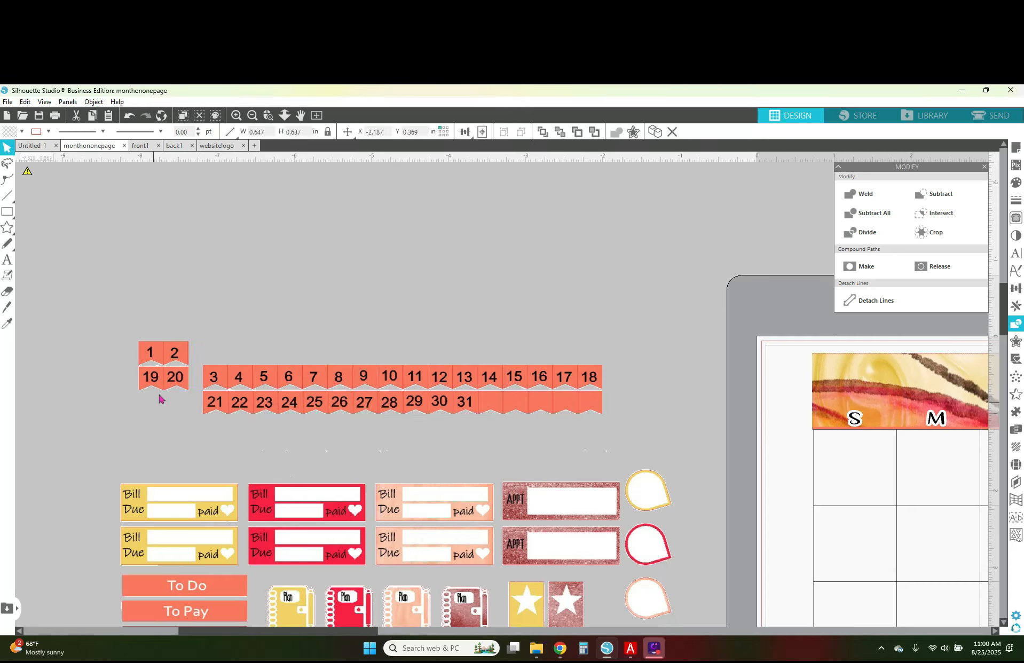
left_click_drag(218, 380, 225, 313)
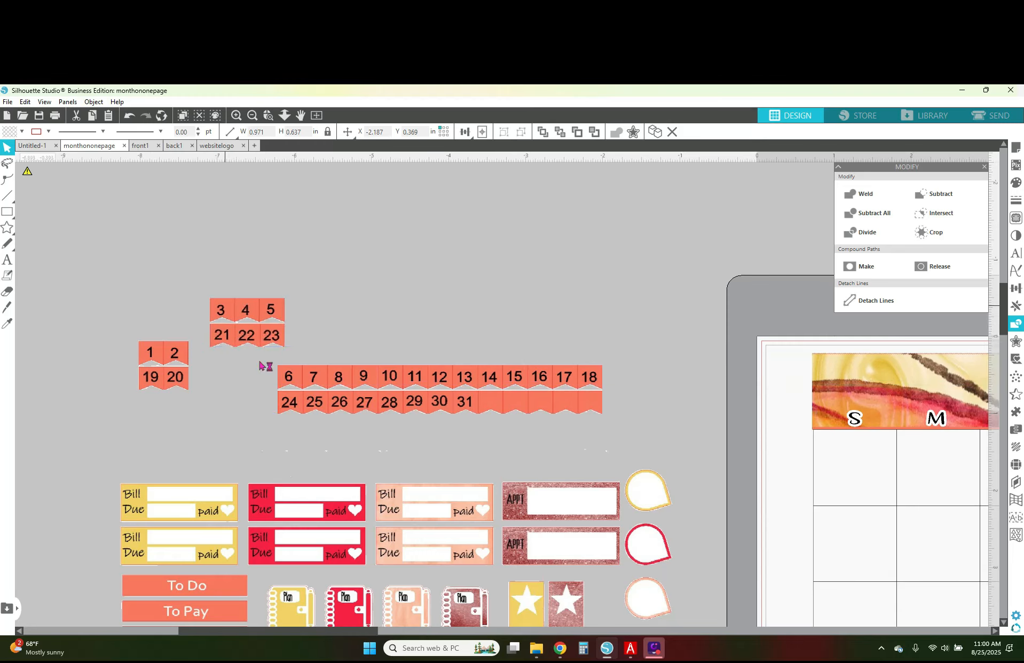
left_click_drag(289, 380, 326, 321)
left_click_drag(377, 382, 440, 336)
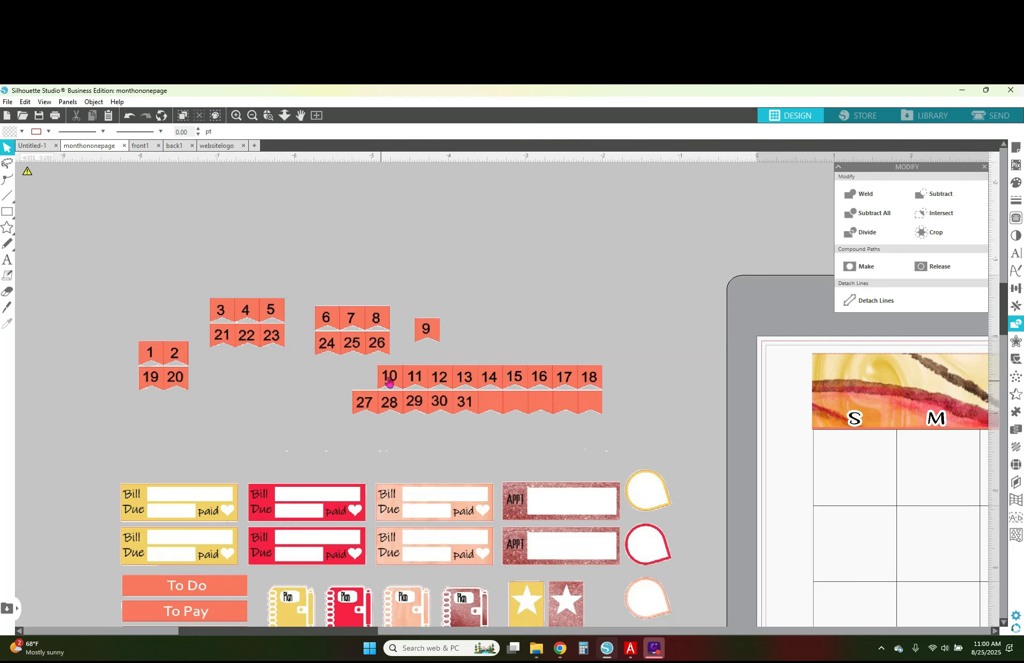
left_click_drag(388, 375, 395, 399)
Undo the moves of the date pieces back to the two aligned strips.
left_click(134, 116)
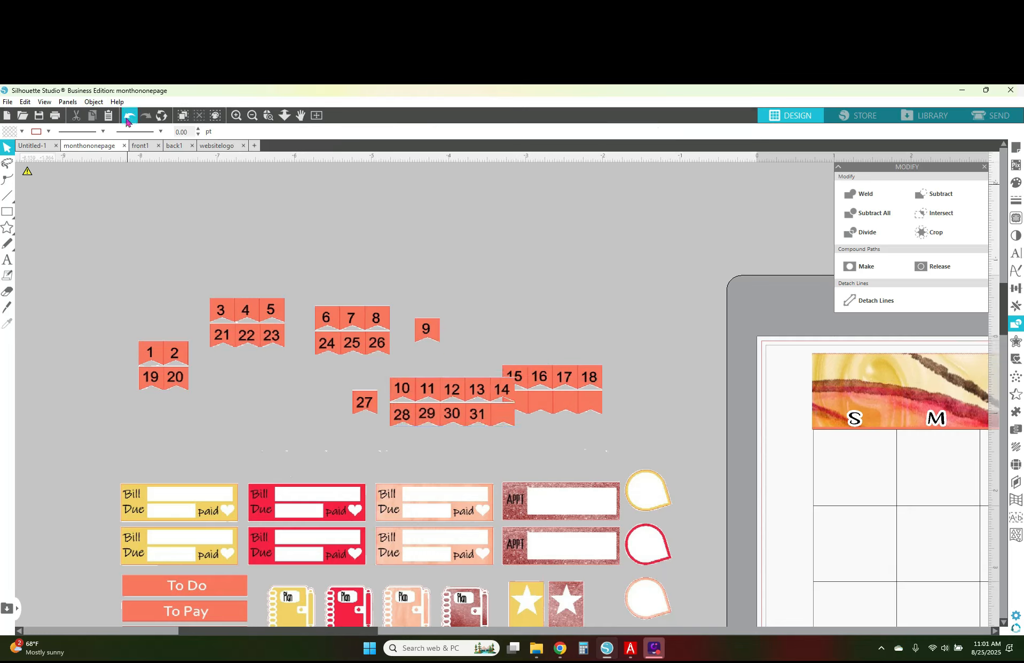
left_click(131, 116)
left_click(129, 116)
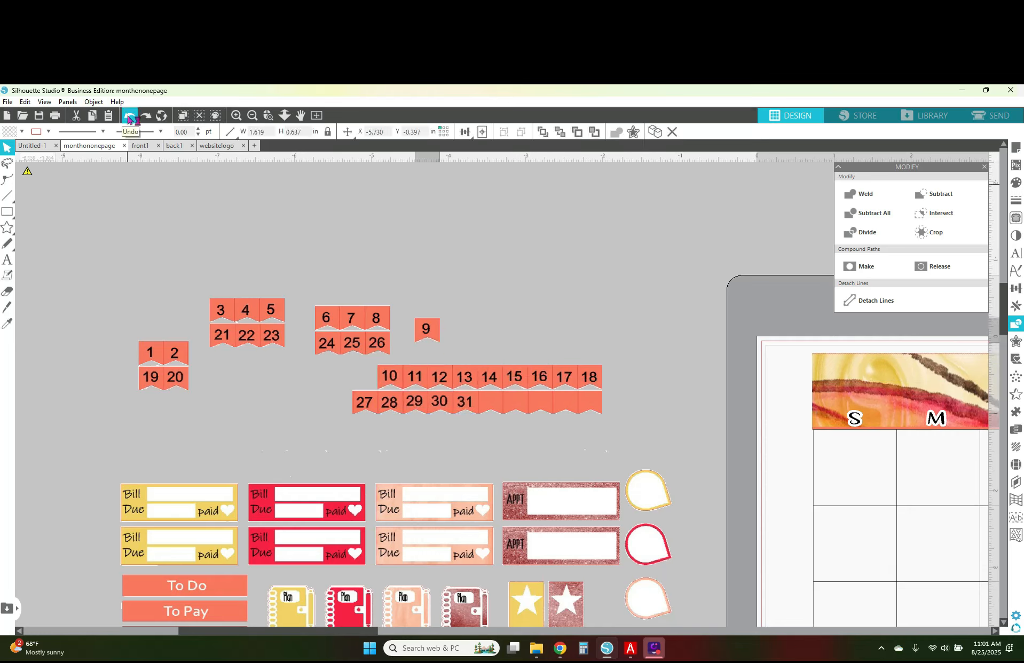
left_click(129, 116)
left_click(129, 117)
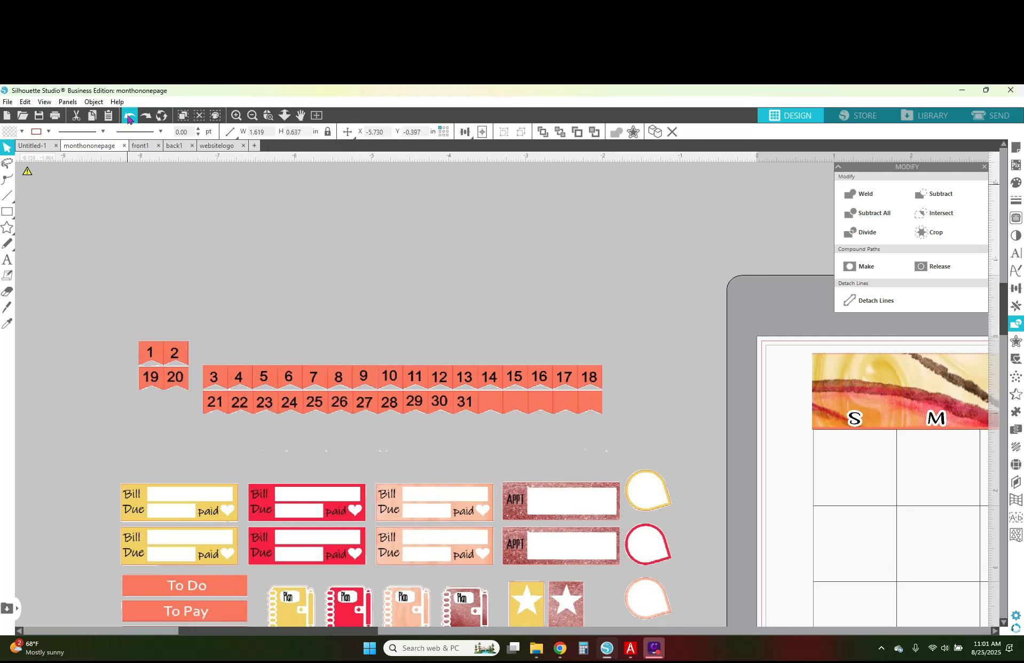
left_click(130, 117)
left_click(130, 118)
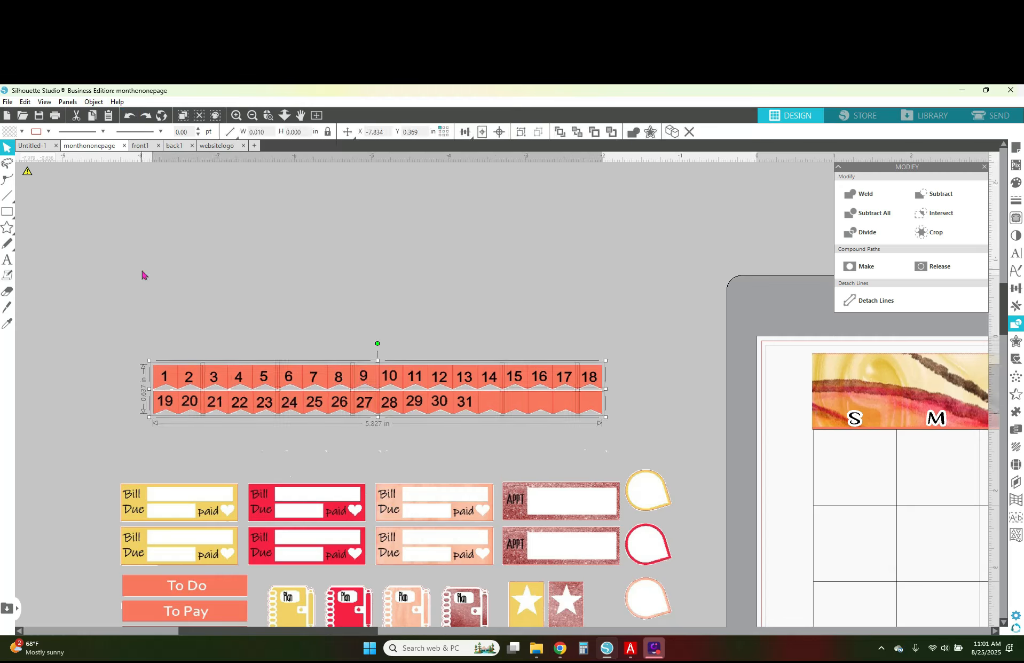
Cut with the Knife between the two number strips and vertically after 1 and 19, and move the 1 and 19 pieces away.
left_click(8, 308)
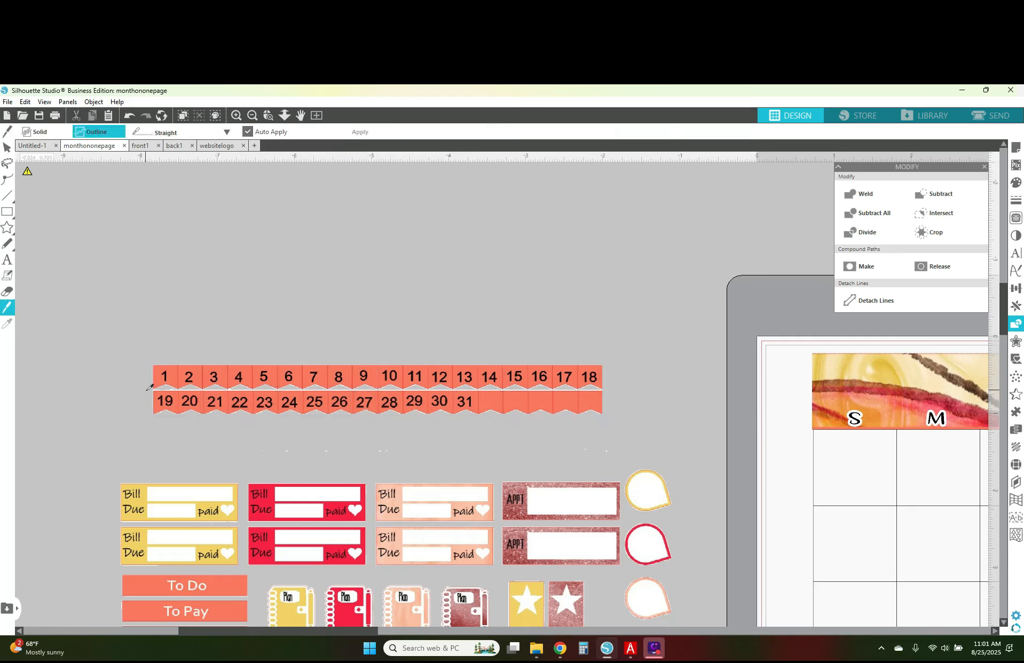
left_click_drag(149, 389, 637, 391)
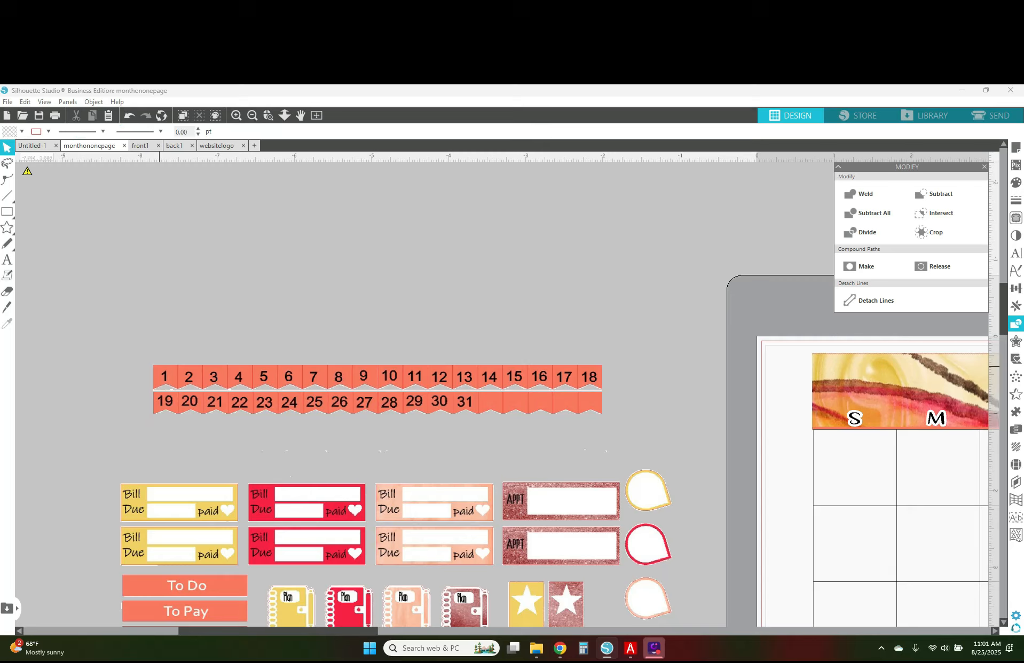
left_click(8, 307)
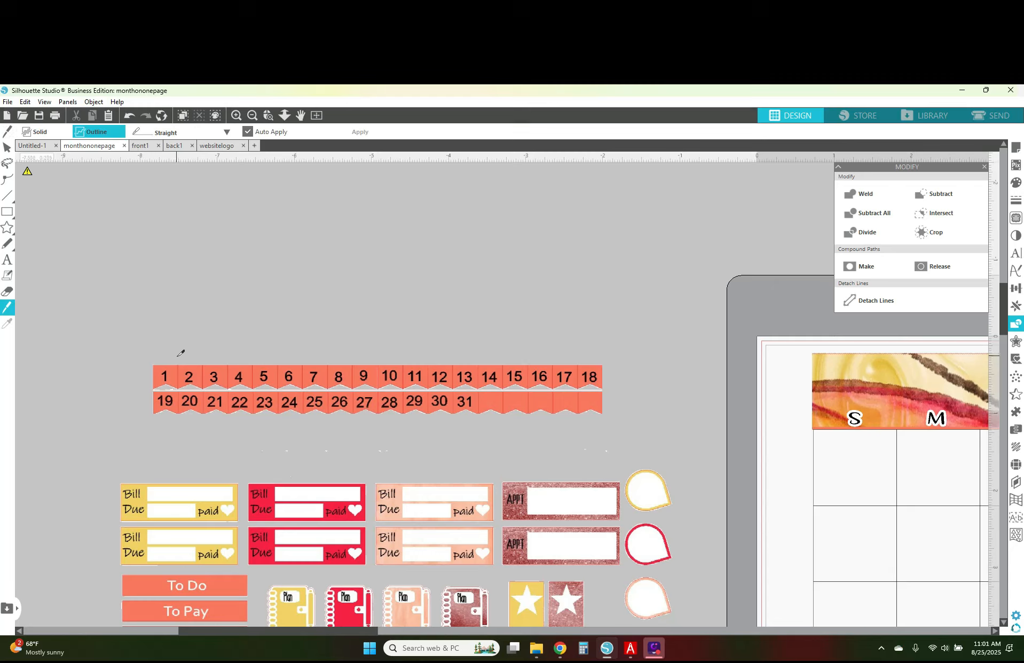
left_click_drag(177, 353, 165, 455)
left_click_drag(161, 370, 148, 333)
left_click_drag(171, 411, 146, 410)
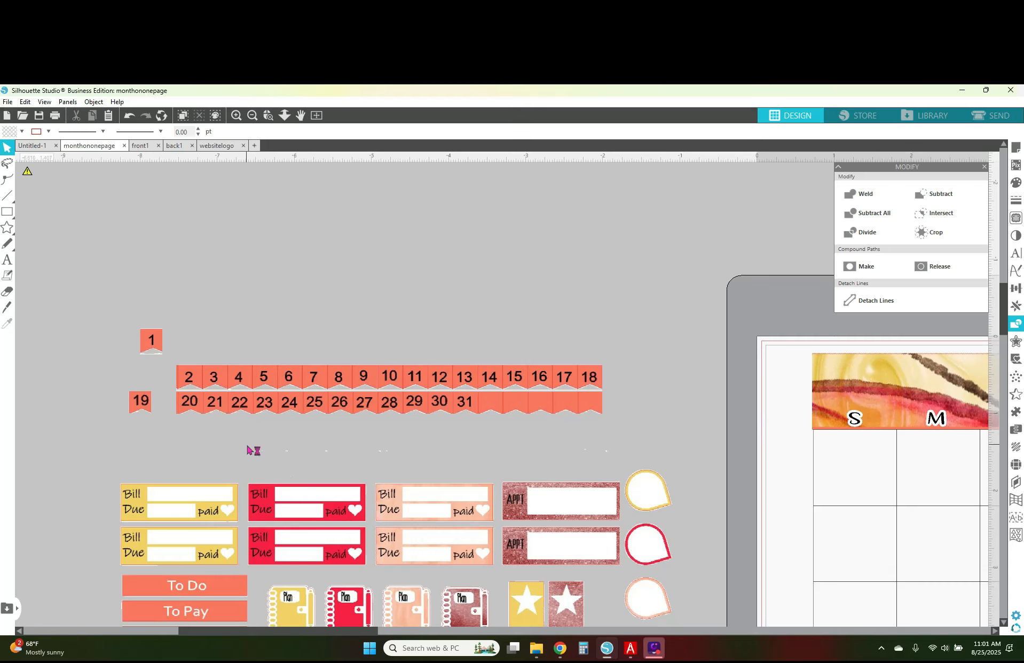
Move the number 2 sticker up, out of the first date strip.
left_click(7, 228)
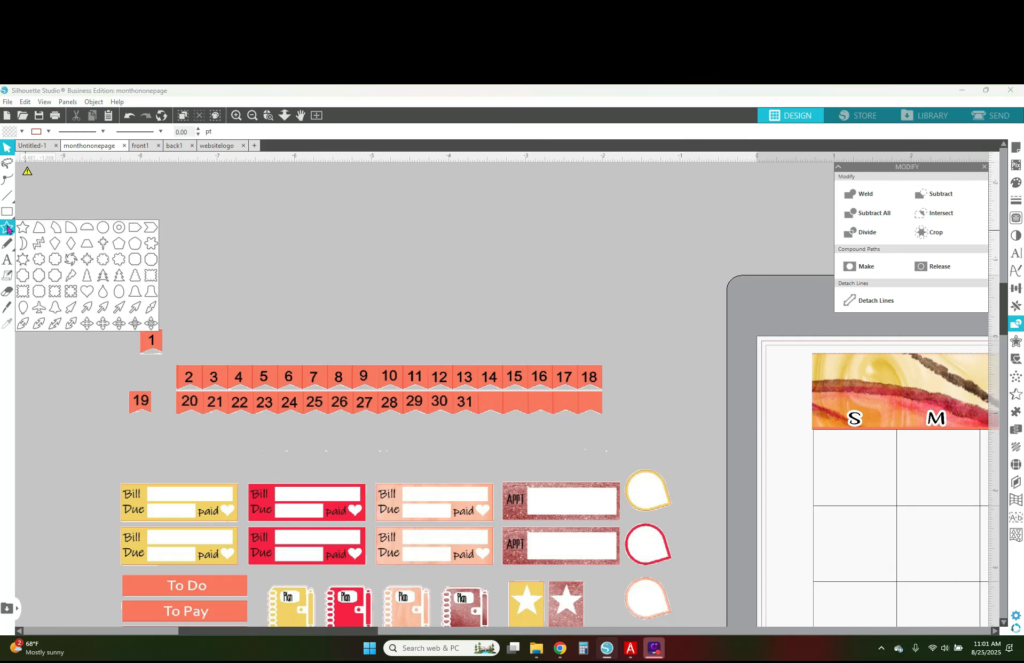
left_click(376, 266)
left_click_drag(189, 377, 202, 322)
left_click(194, 368)
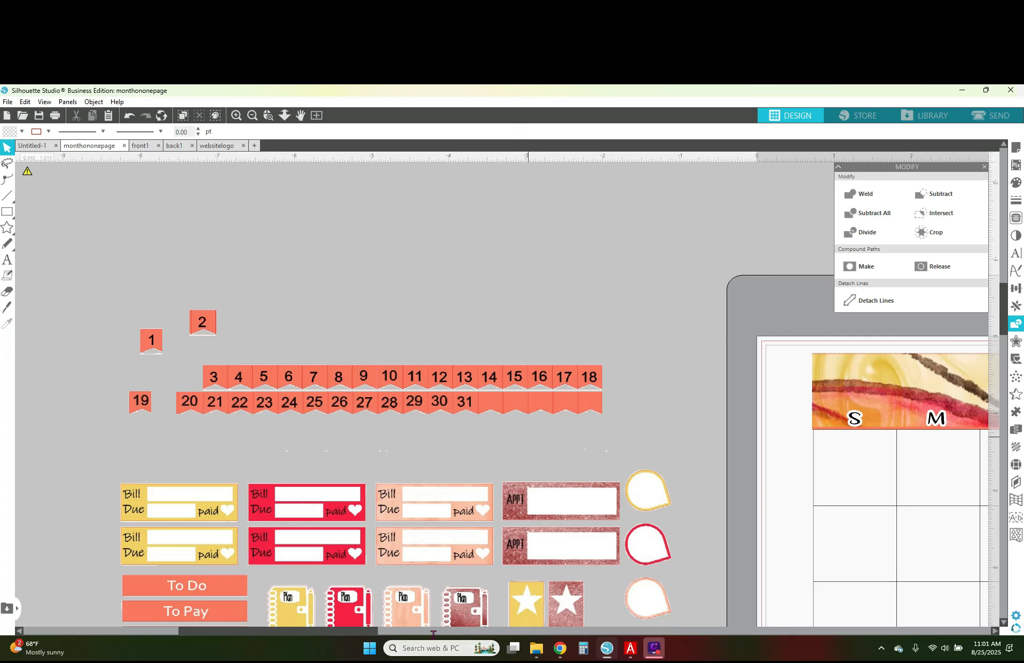
Place the Goals label over the planner's Goals heading and the To Buy label over the Shopping List heading.
left_click_drag(328, 634, 594, 599)
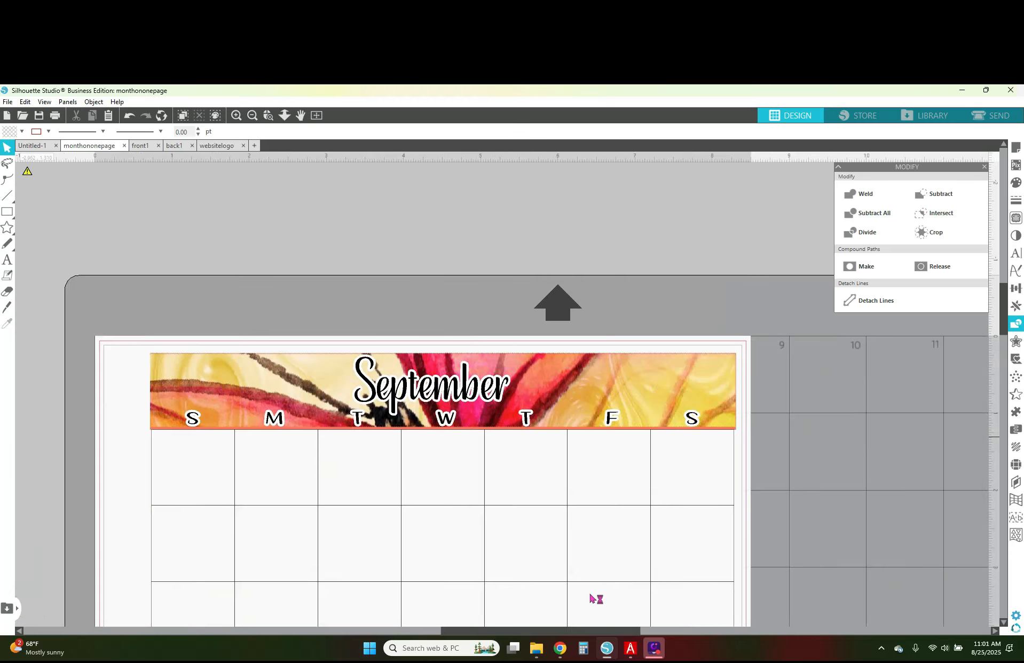
scroll(369, 489, "down", 2)
scroll(368, 490, "down", 1)
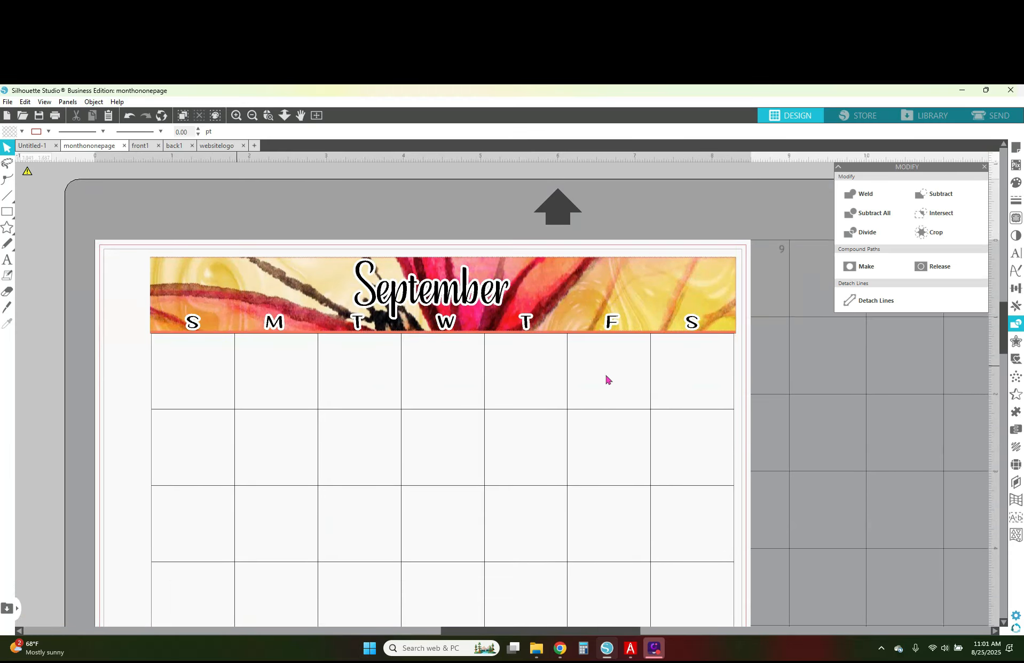
scroll(528, 517, "down", 1)
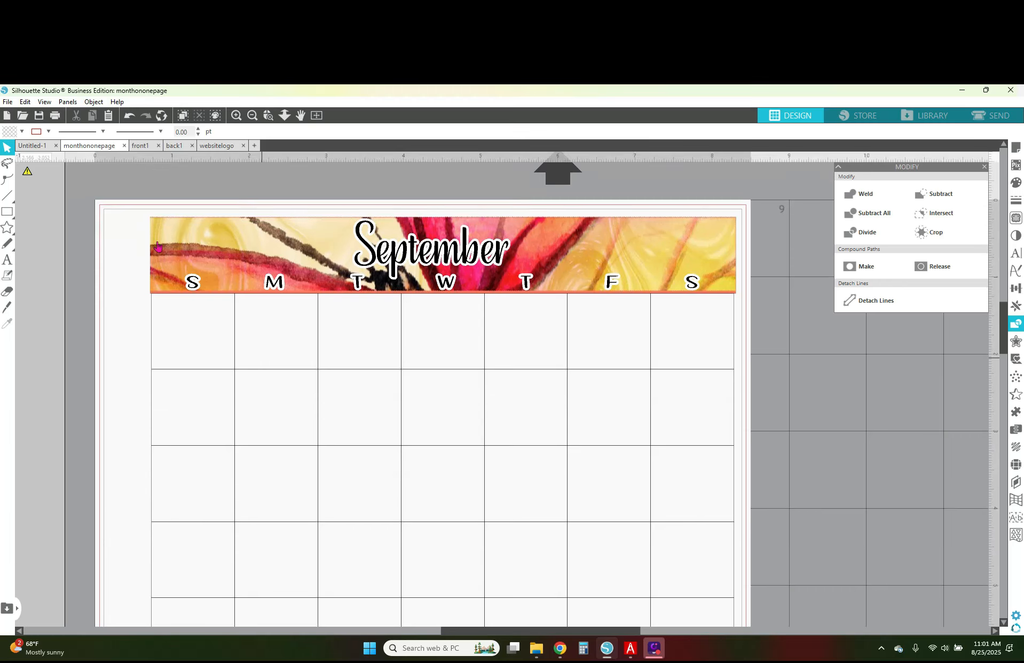
left_click(250, 119)
scroll(129, 415, "up", 3)
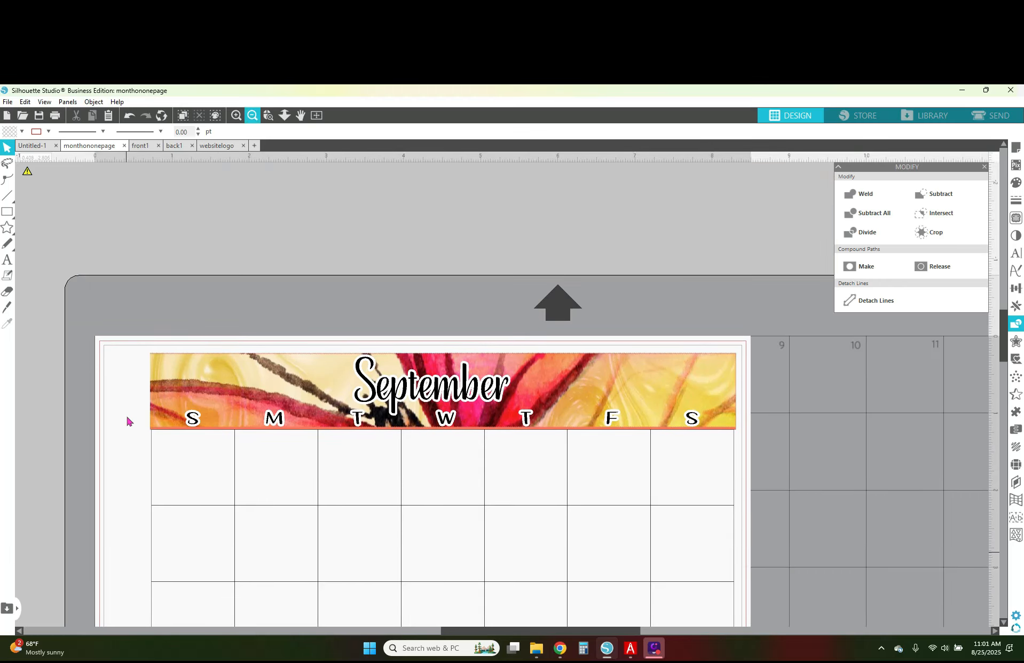
left_click(251, 118)
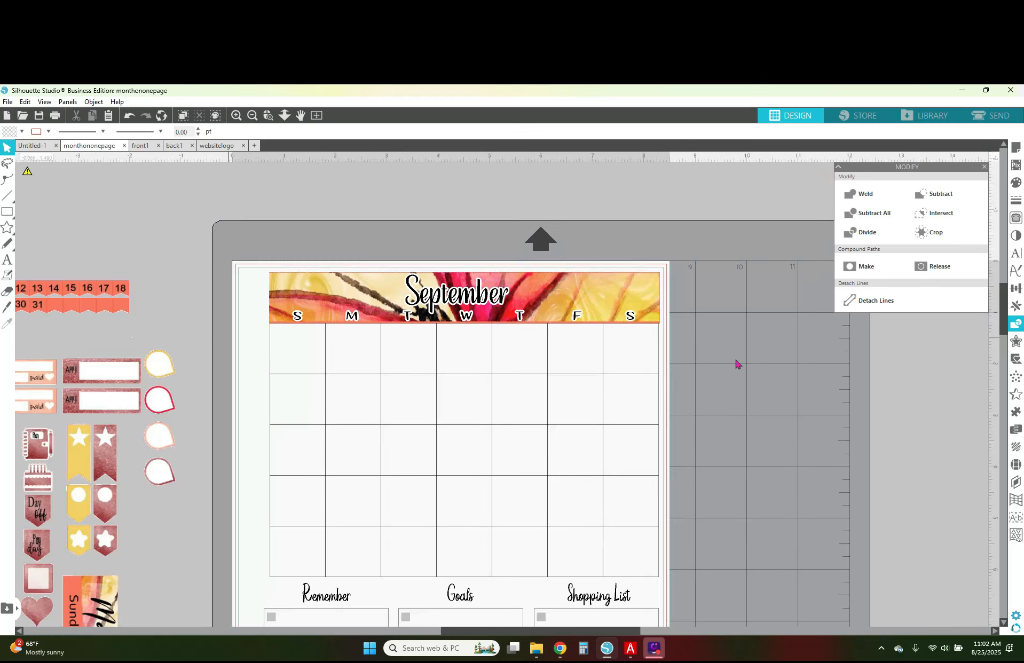
scroll(748, 462, "down", 1)
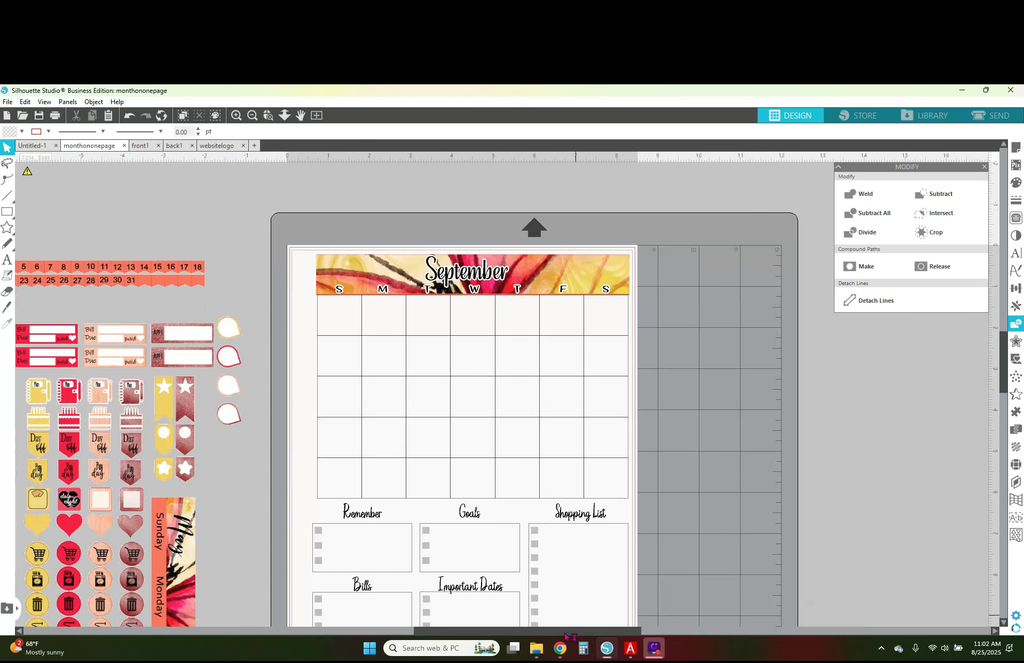
scroll(639, 556, "left", 3)
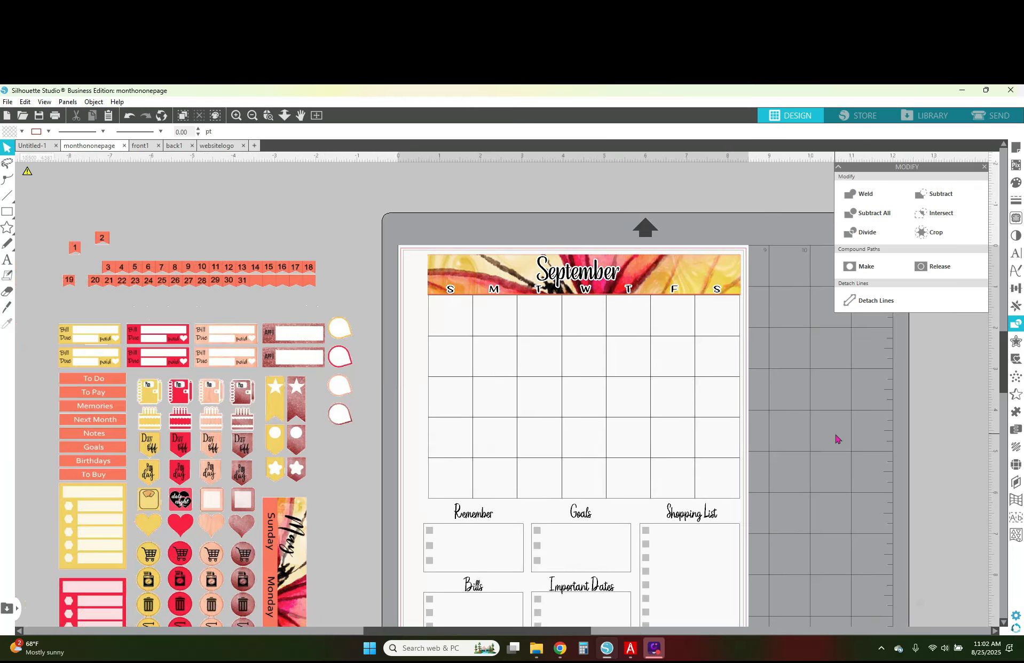
scroll(836, 439, "down", 2)
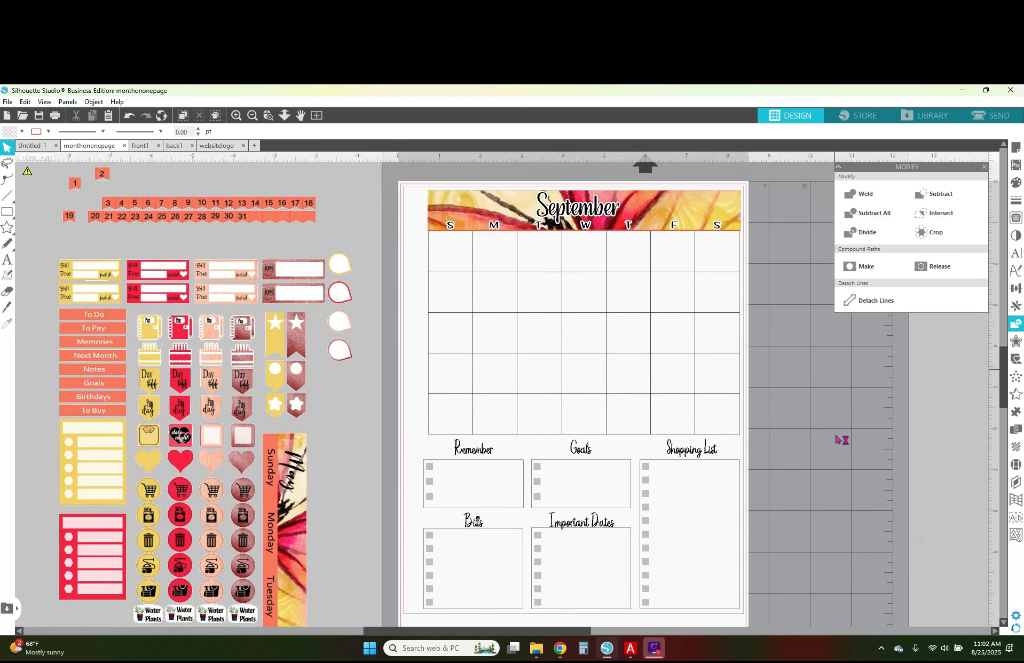
scroll(841, 439, "down", 1)
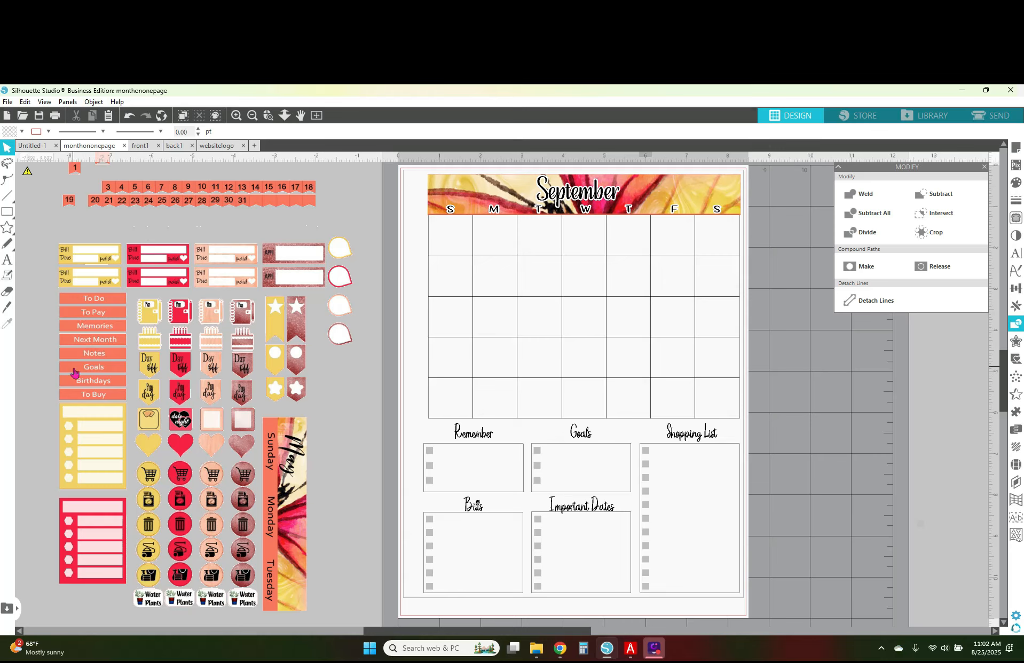
left_click_drag(85, 373, 574, 435)
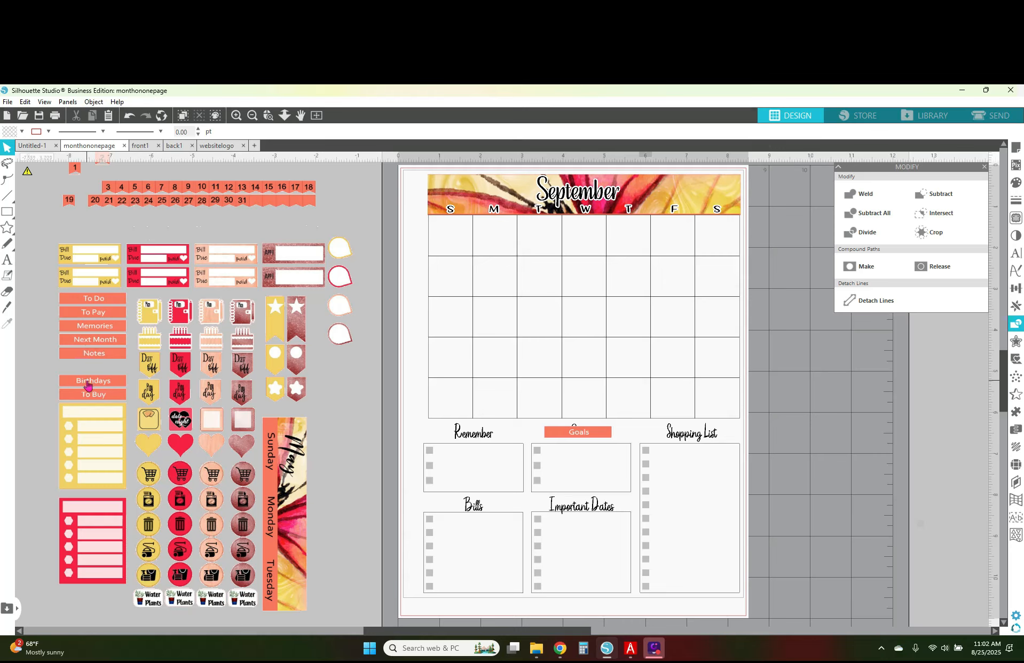
left_click_drag(113, 398, 690, 437)
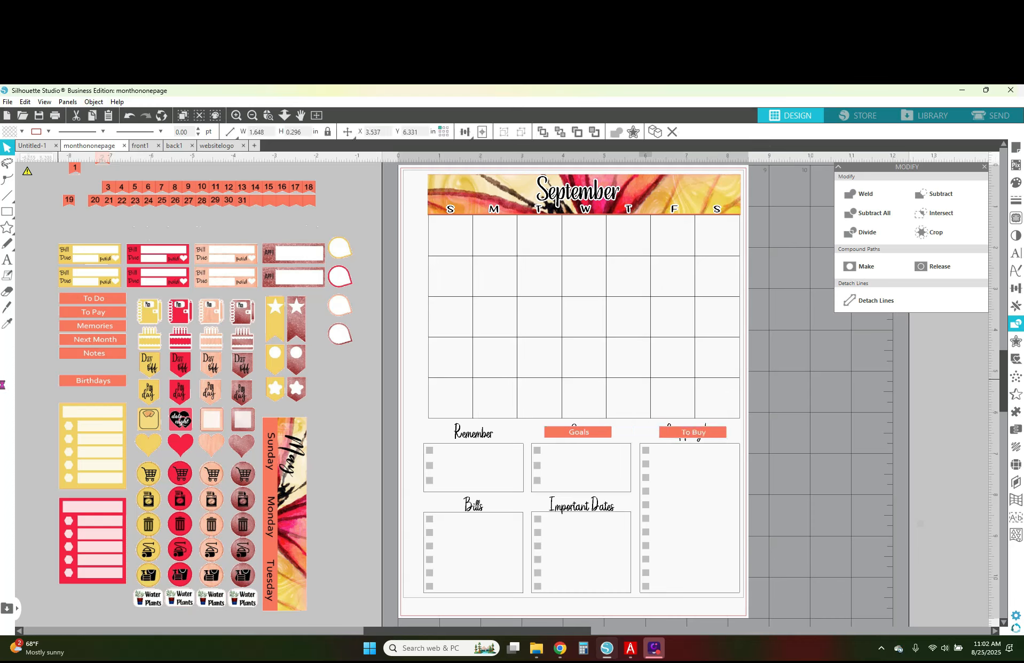
left_click(33, 395)
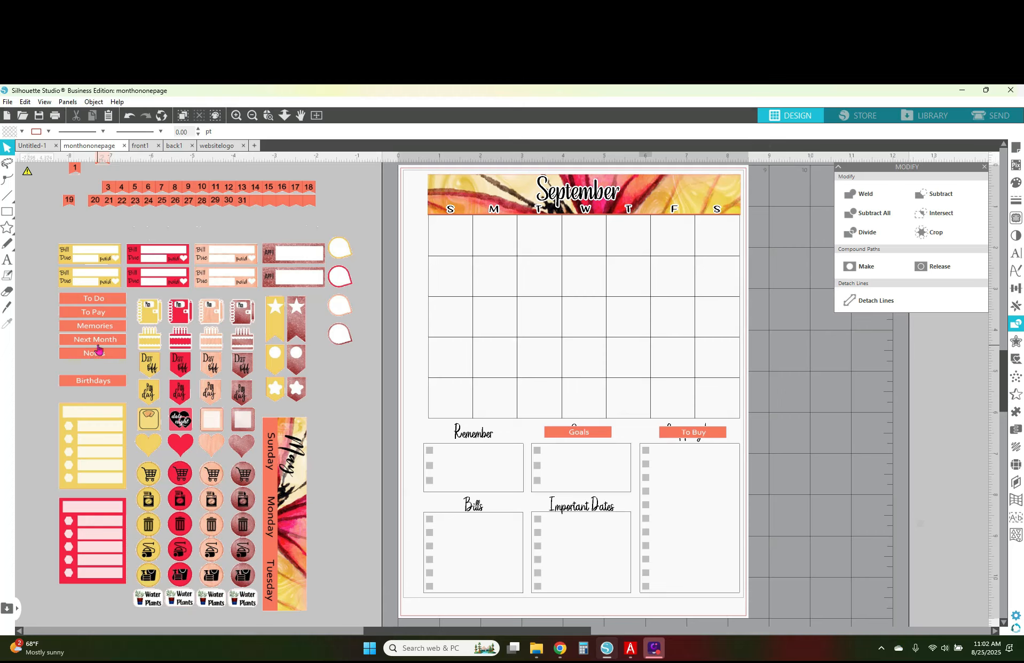
Place the Memories label over the Important Dates heading and the Next Month label over the Bills heading.
left_click_drag(99, 331, 586, 508)
left_click(549, 518)
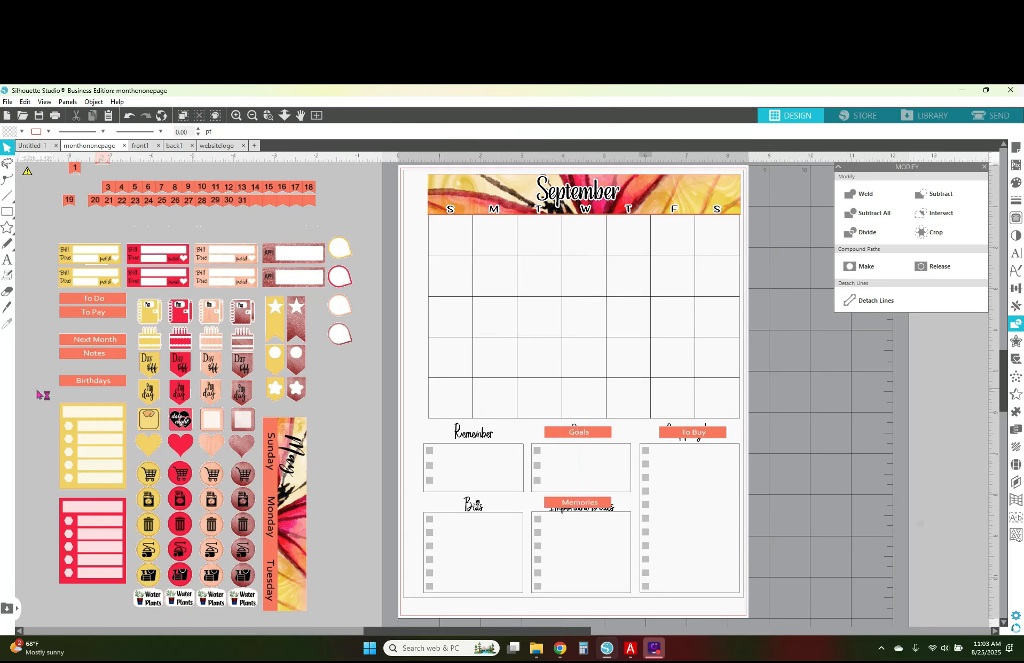
left_click_drag(95, 342, 478, 510)
left_click_drag(475, 510, 476, 503)
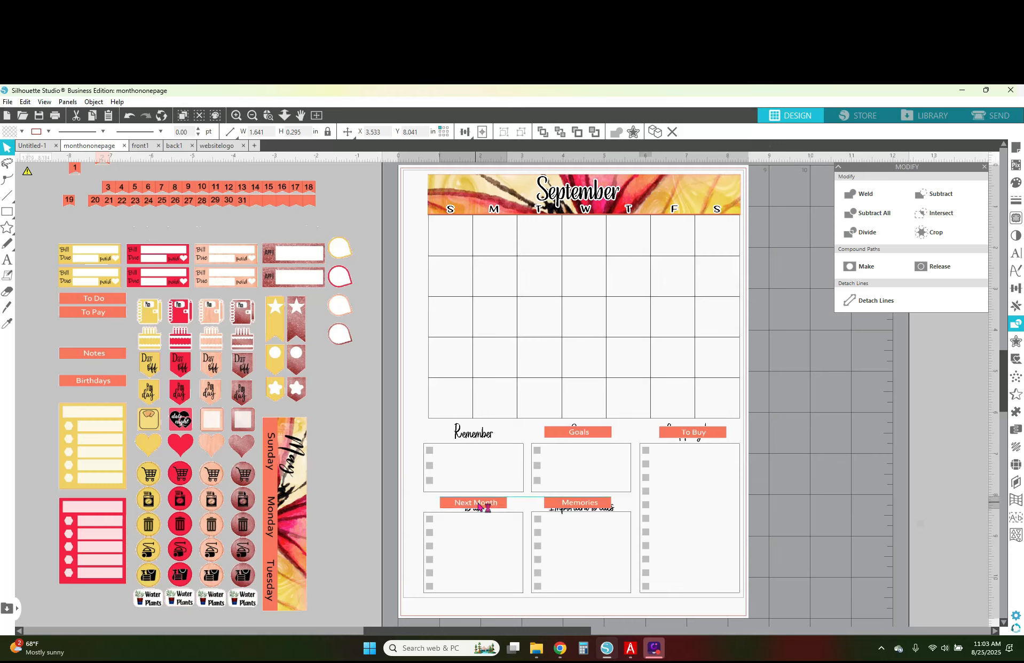
left_click(400, 534)
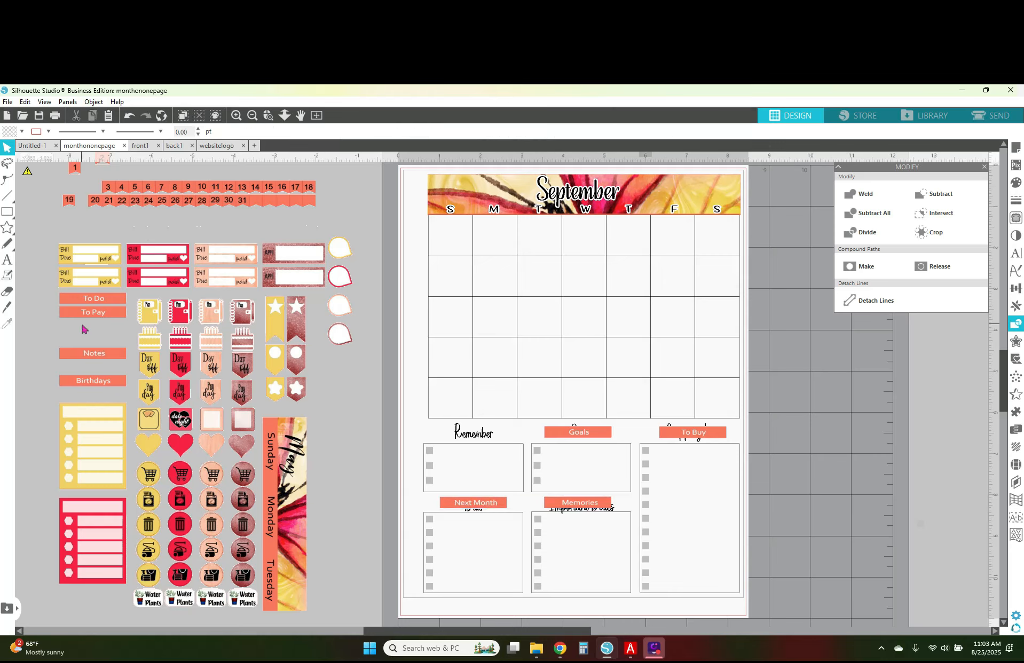
Replace the Next Month label over the Bills heading with the To Pay label, and place the To Do label over the Remember heading.
mouse_move(491, 503)
left_mouse_down()
mouse_move(198, 404)
mouse_move(129, 374)
mouse_move(69, 323)
mouse_move(471, 518)
mouse_move(477, 507)
left_mouse_up()
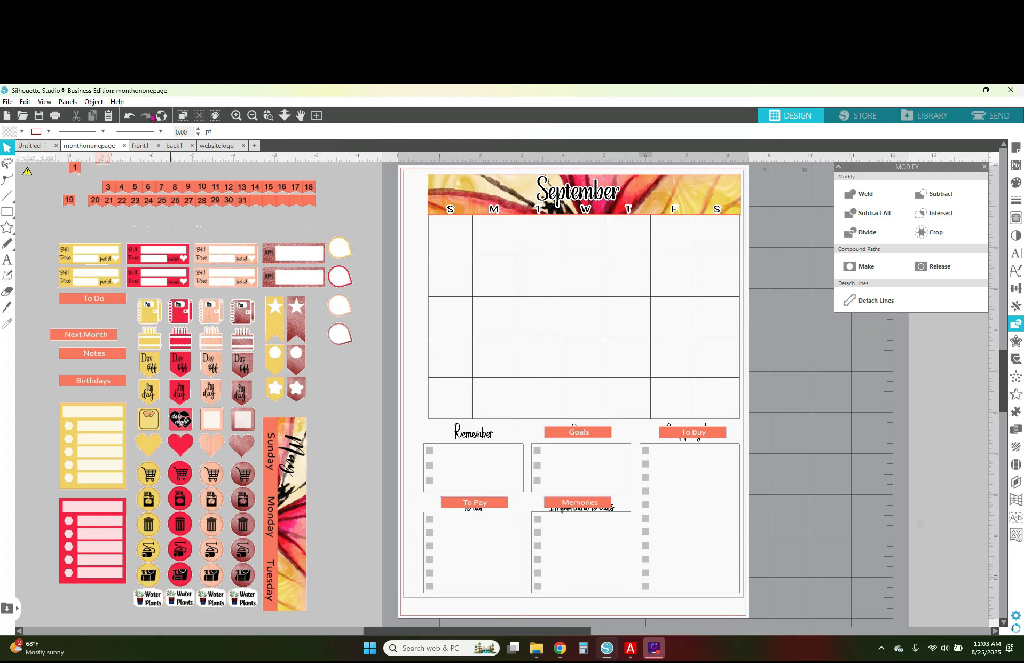
left_click(44, 102)
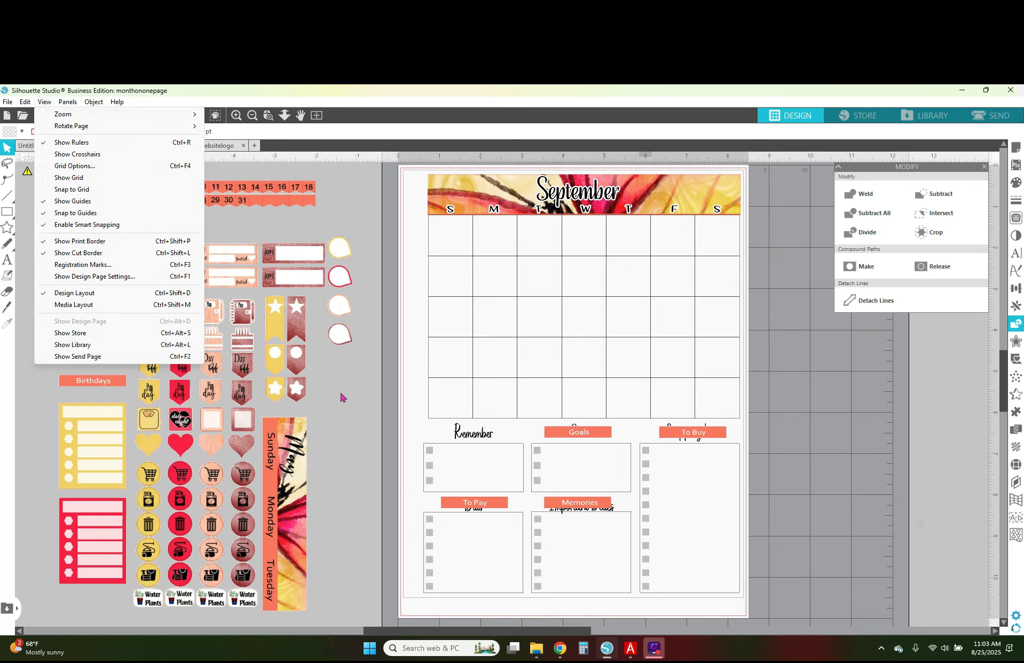
left_click(357, 428)
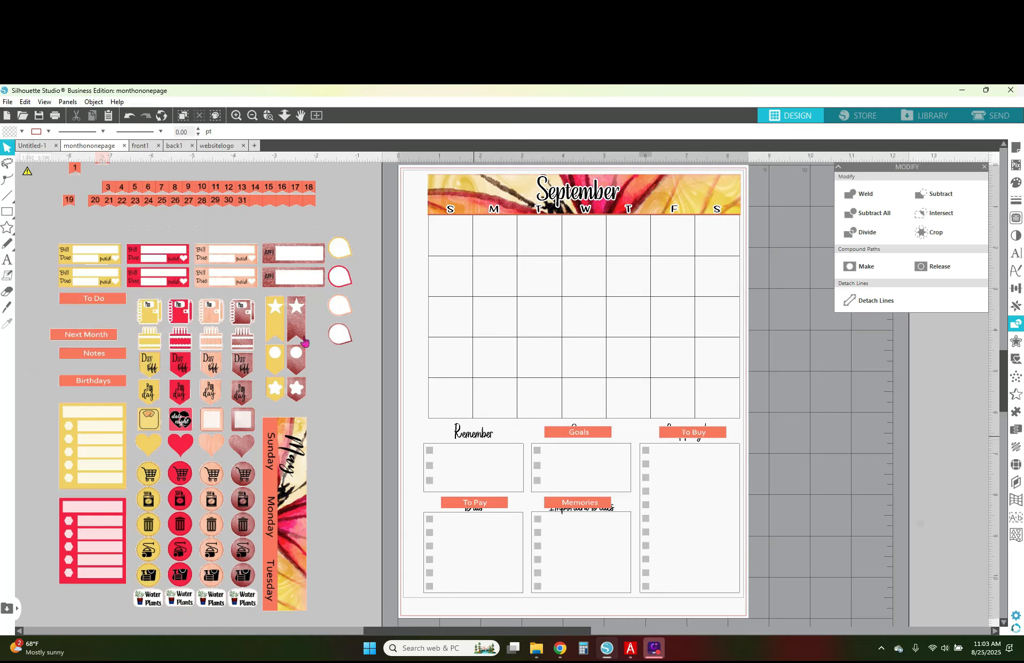
left_click_drag(94, 298, 479, 435)
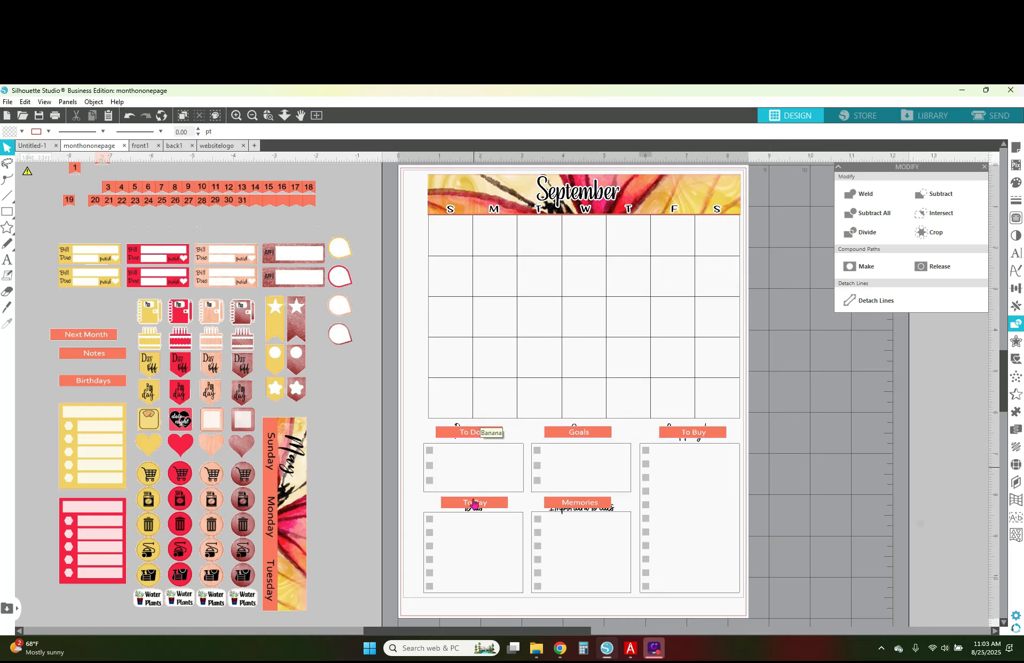
Delete the original heading texts showing behind the To Buy, Goals, Memories, To Pay and To Do labels.
left_click(698, 445)
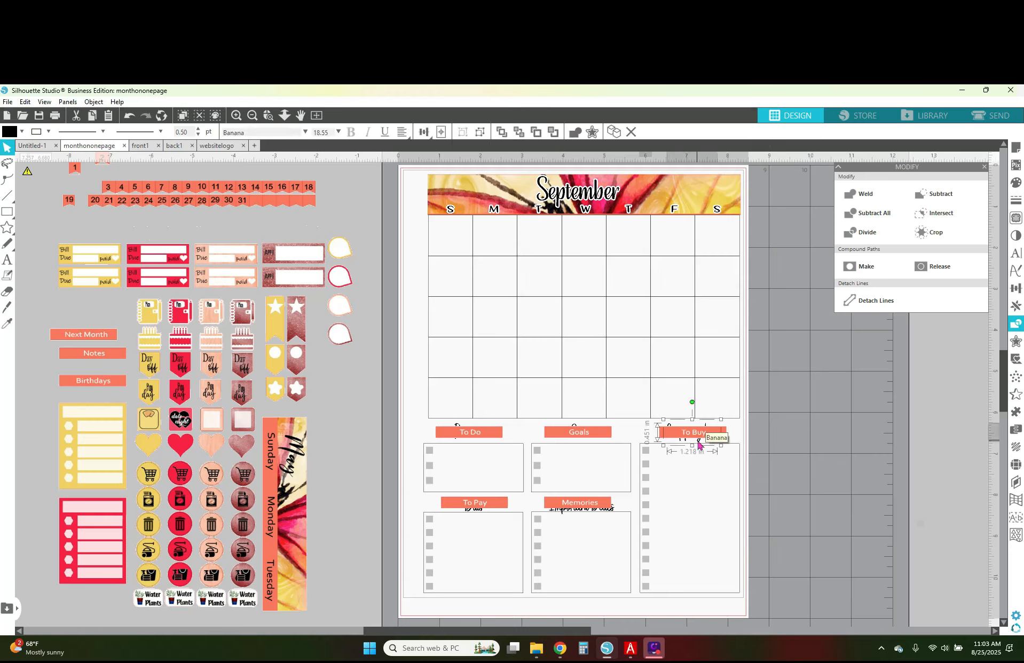
key("Delete")
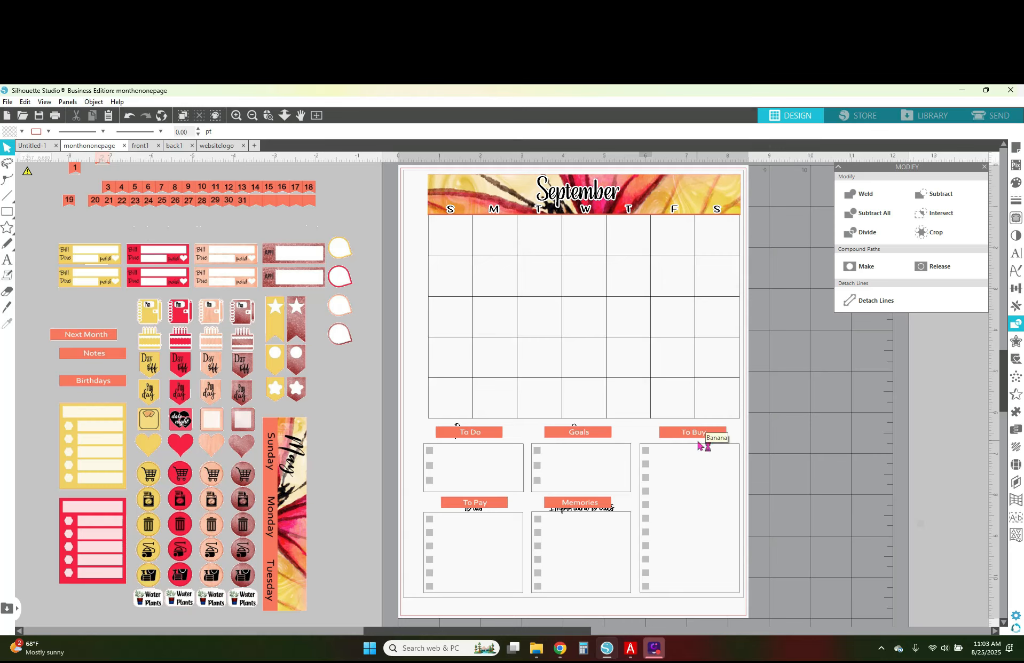
left_click(575, 426)
key("Delete")
left_click(581, 511)
key("Delete")
left_click(475, 510)
key("Delete")
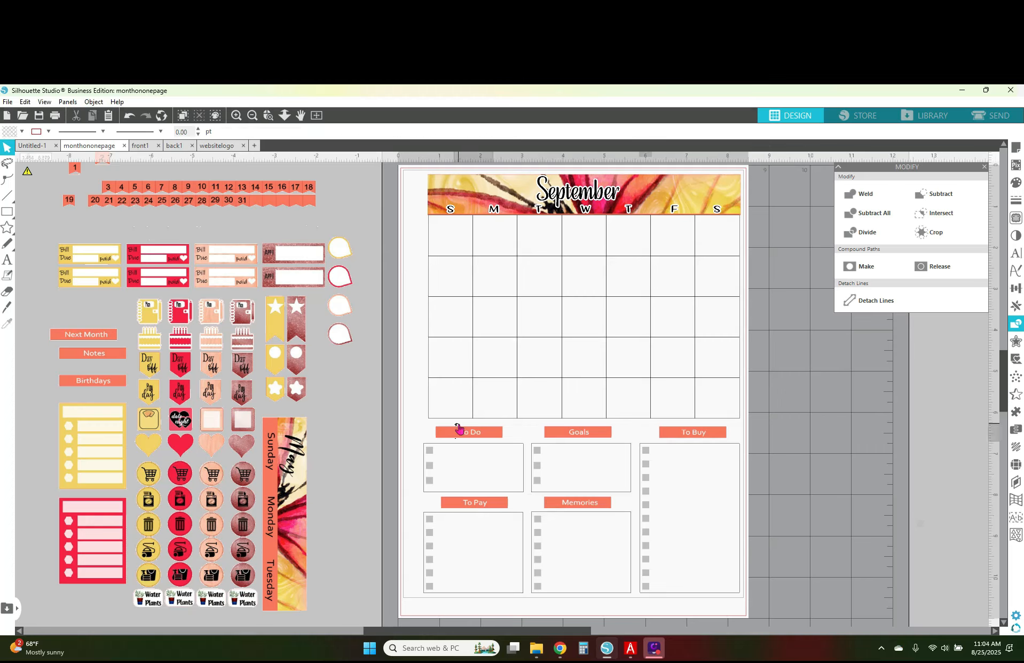
left_click(459, 428)
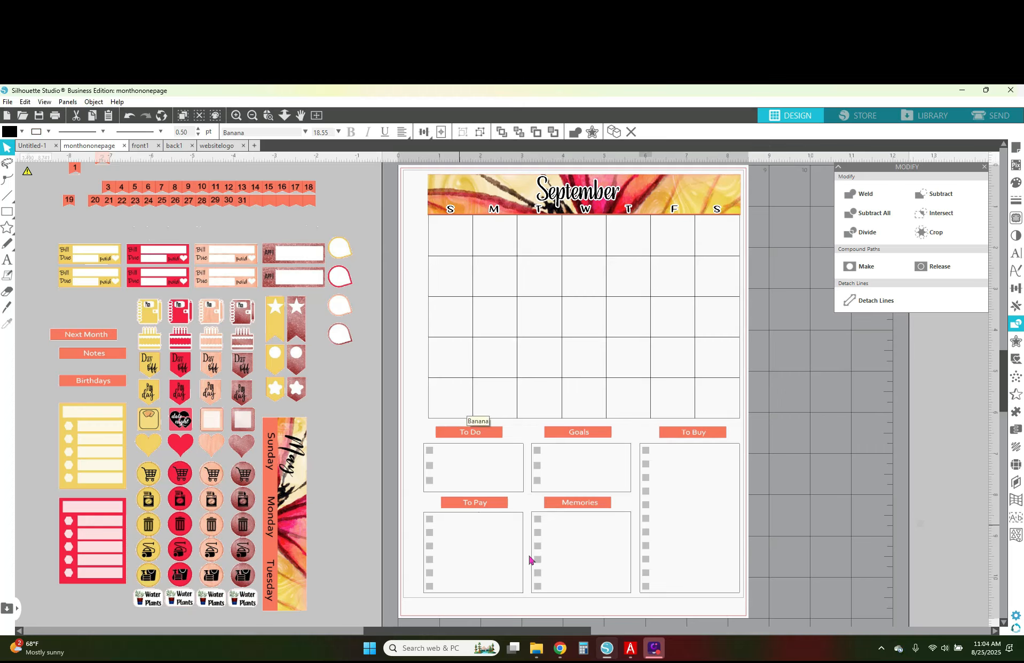
Fill the checkbox columns in all the list sections with the red sampled from the red heart sticker.
left_click(430, 456)
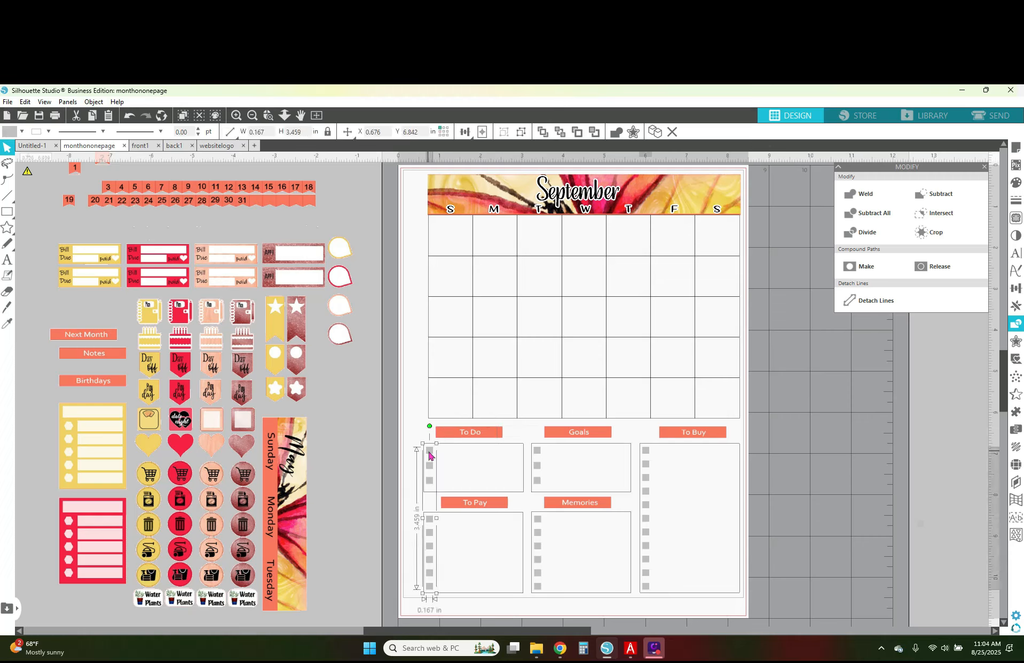
left_click(539, 455, "shift")
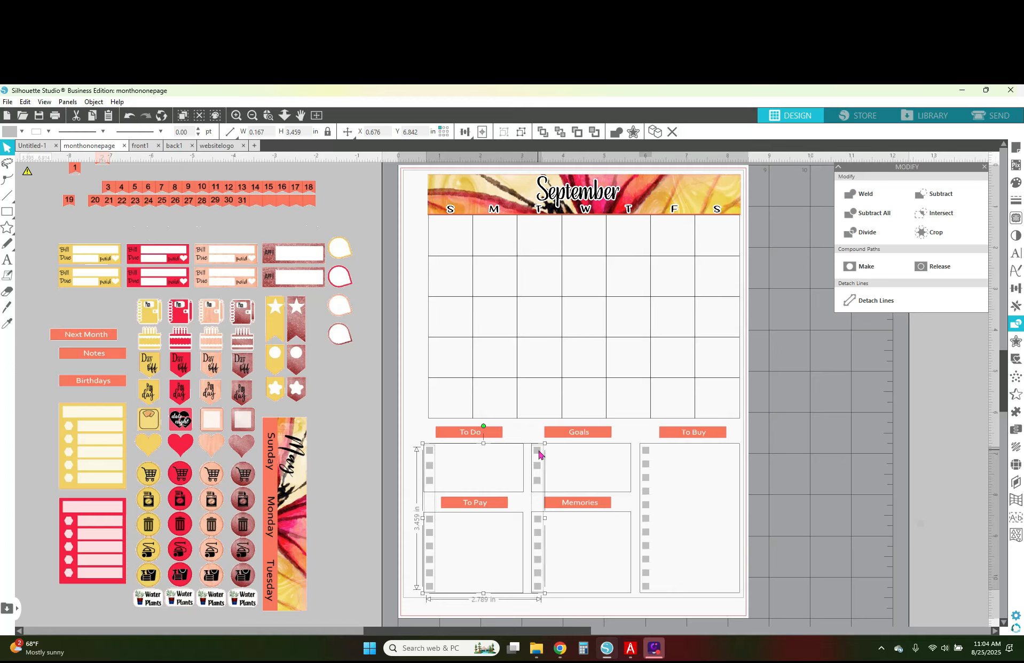
left_click(645, 454, "shift")
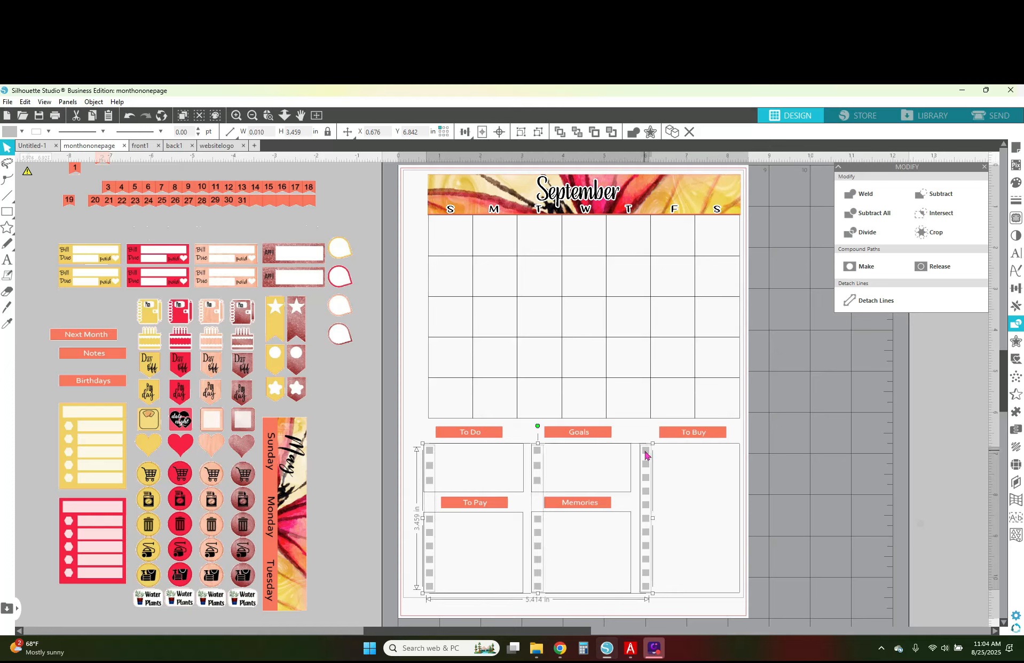
left_click(1017, 184)
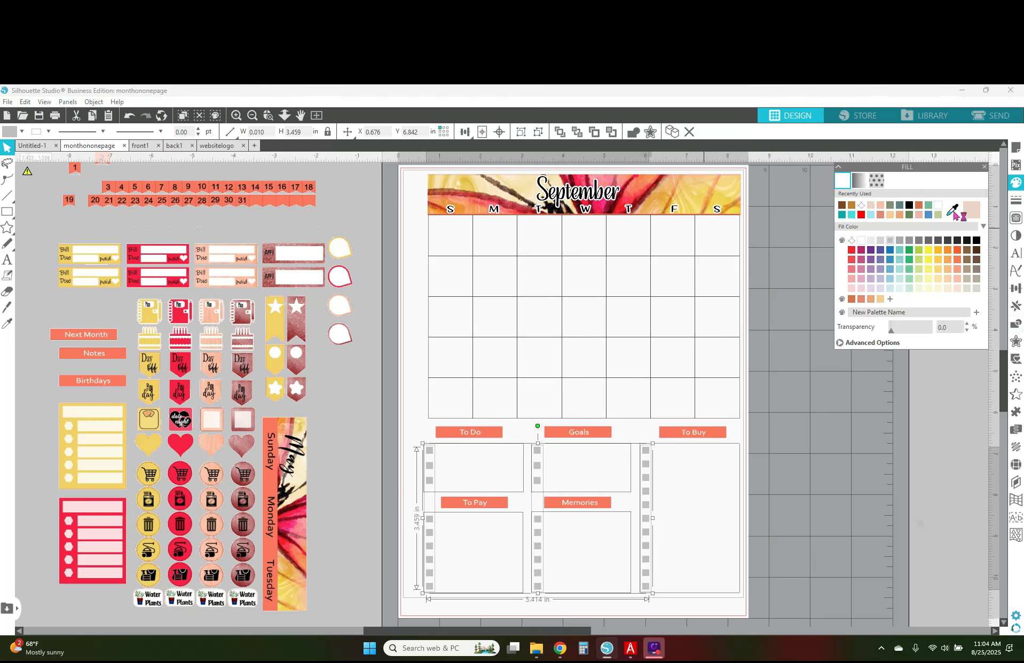
left_click(953, 211)
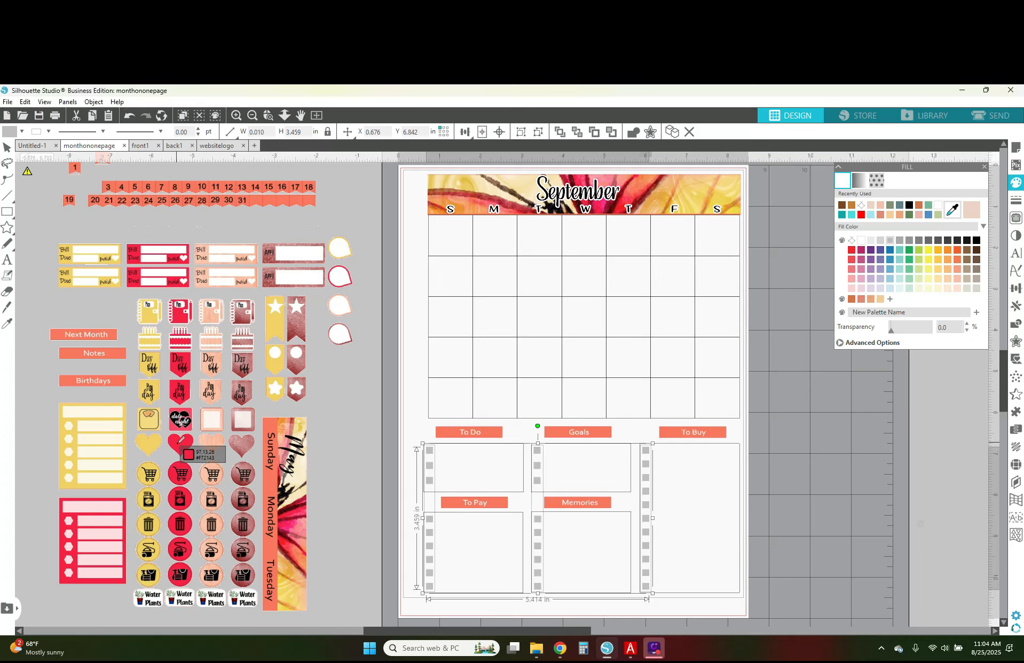
left_click(180, 439)
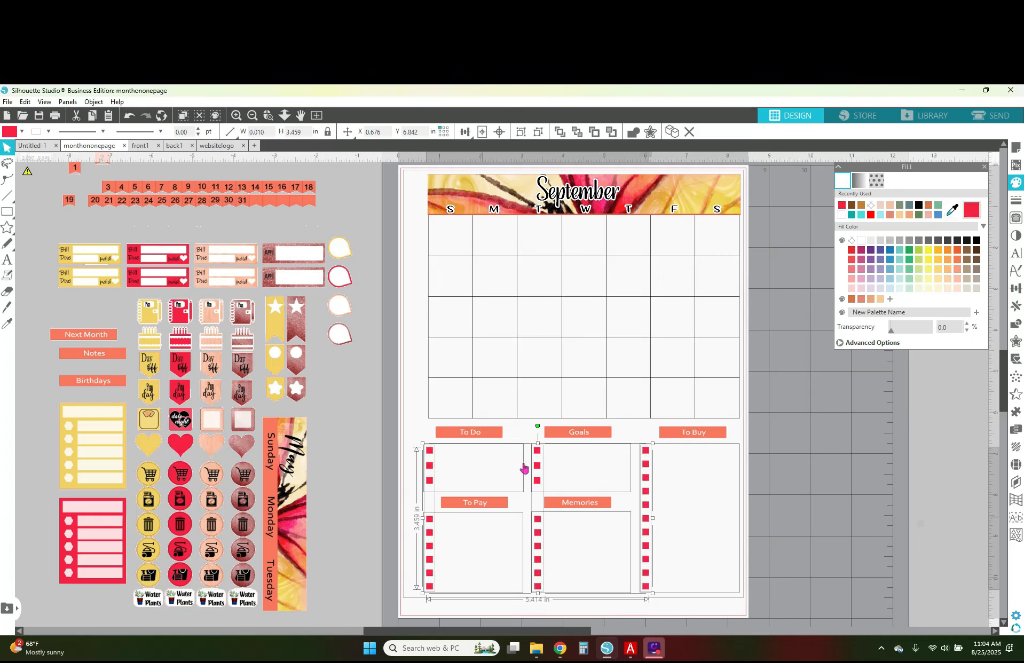
left_click(829, 429)
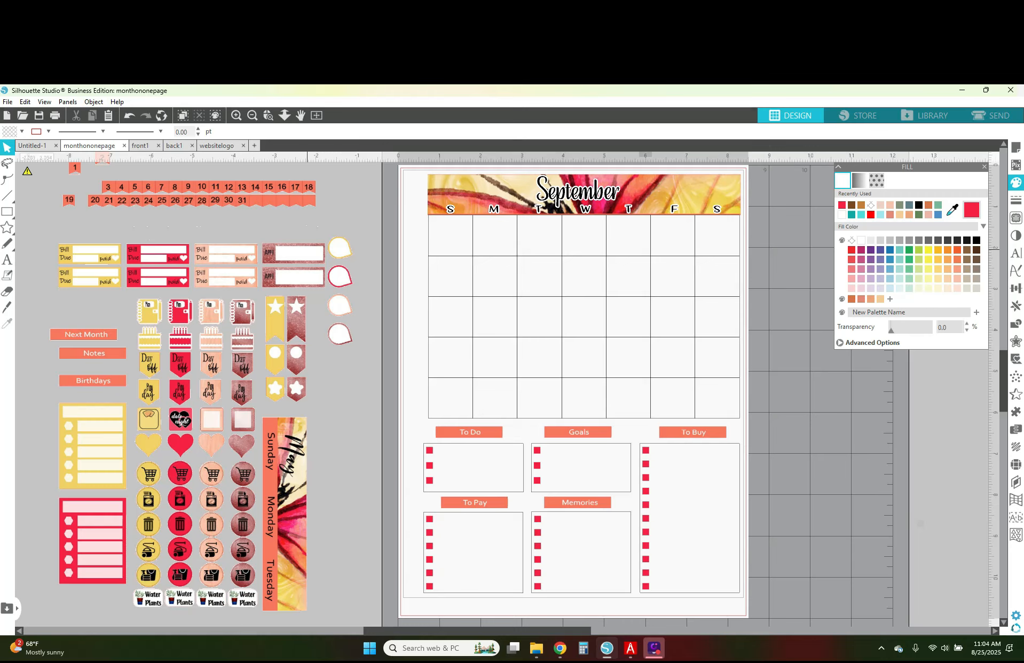
Consult the September calendar in Chrome, enlarge the peach cake sticker to about 0.76 in, and place it in the second week's Thursday cell.
left_click(559, 648)
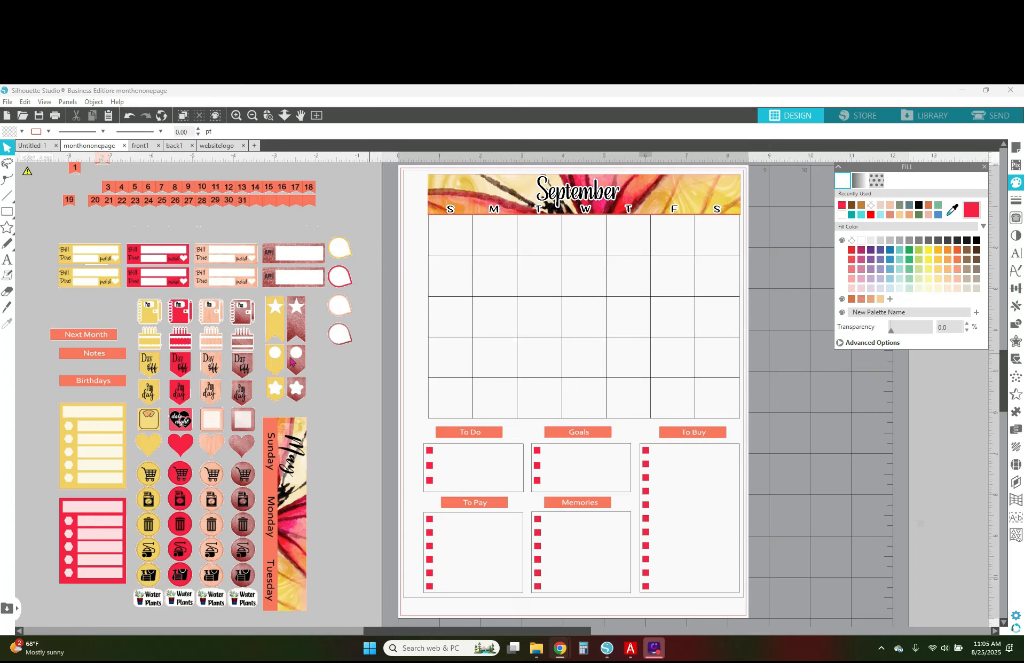
left_click_drag(211, 342, 486, 330)
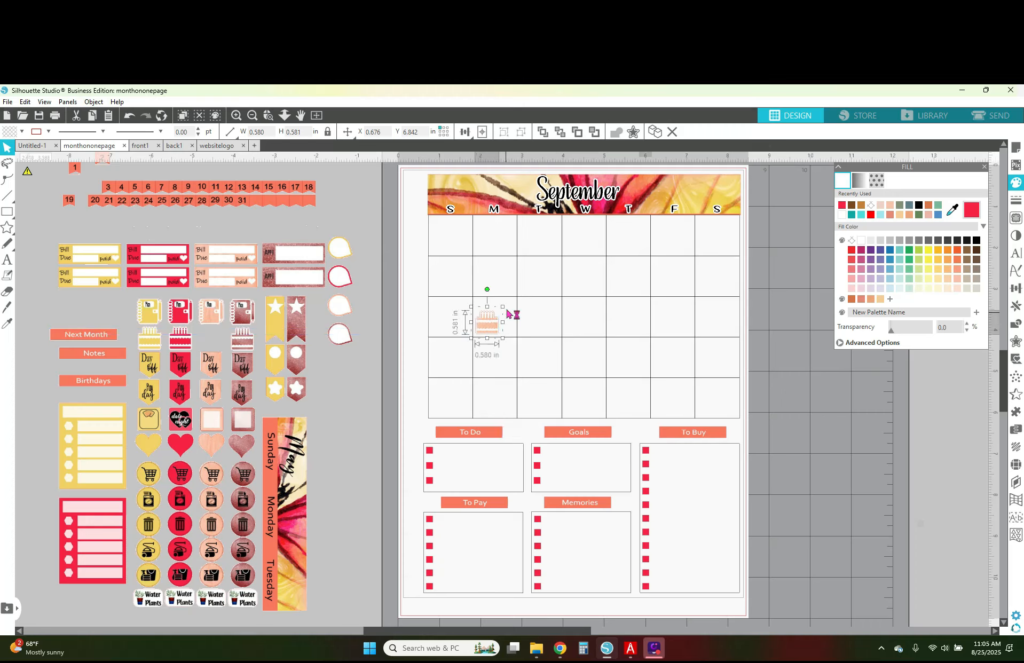
left_click_drag(505, 308, 486, 326)
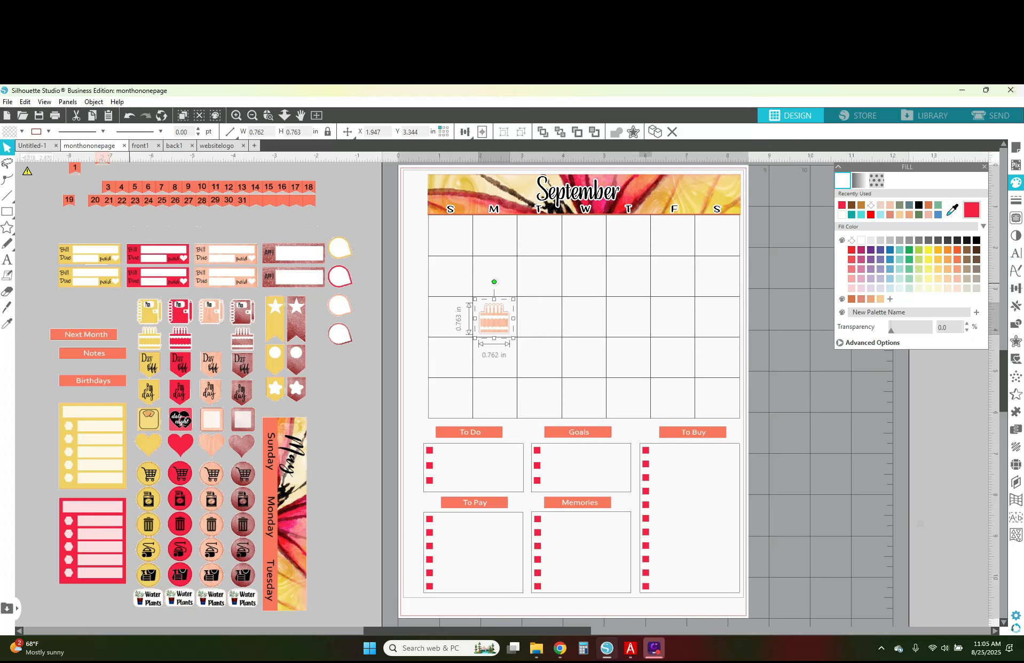
left_click(560, 648)
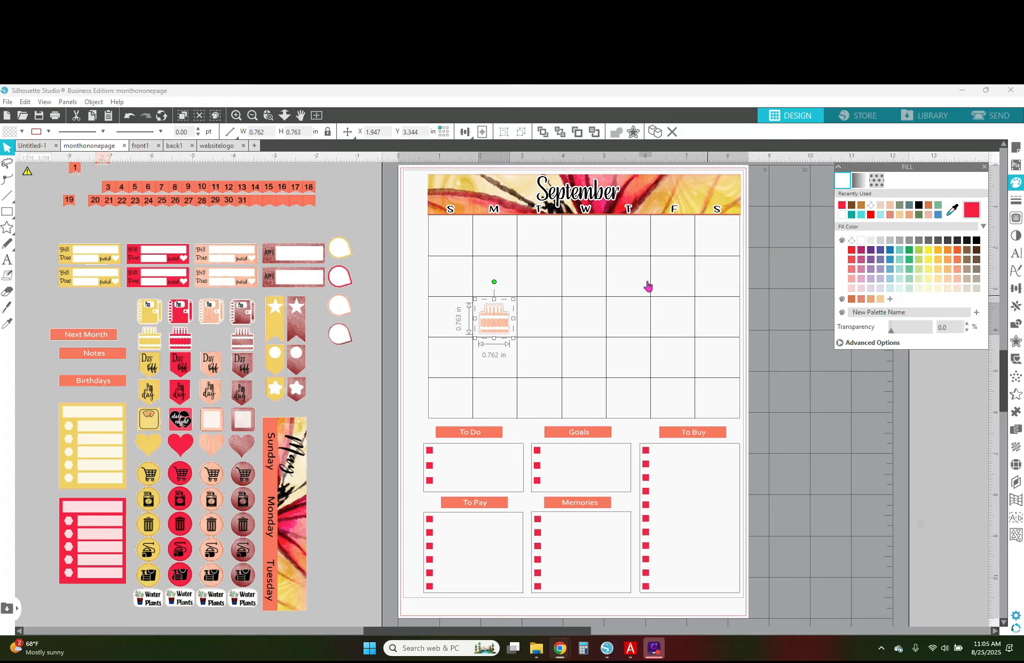
left_click_drag(496, 322, 628, 287)
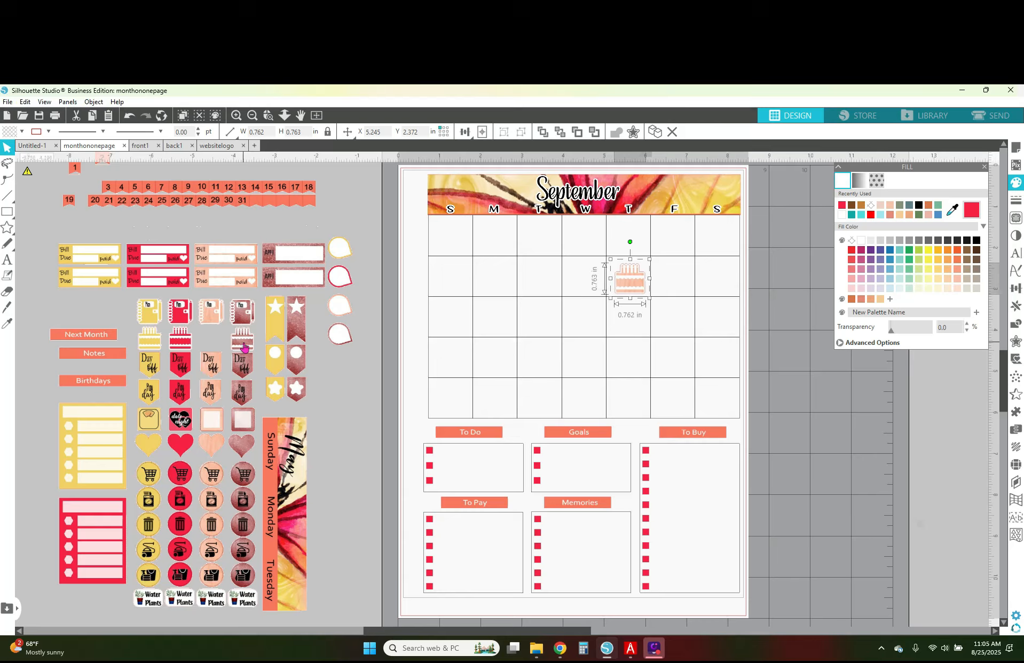
Place the dark red cake sticker in the first week's Tuesday cell, sized to about 0.76 in.
left_click_drag(245, 348, 545, 241)
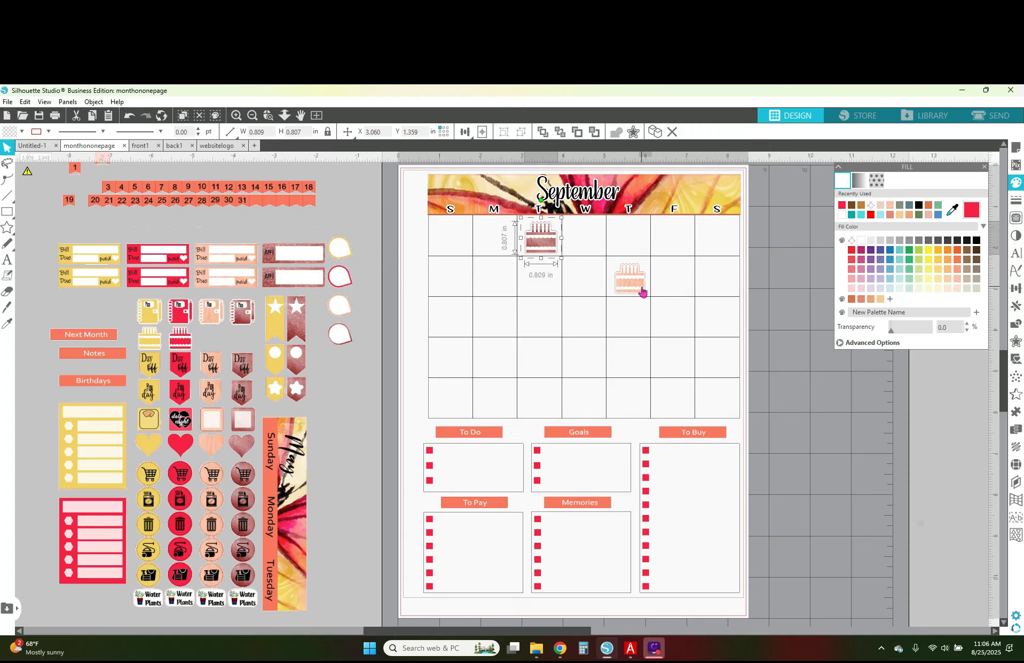
left_click_drag(561, 216, 561, 223)
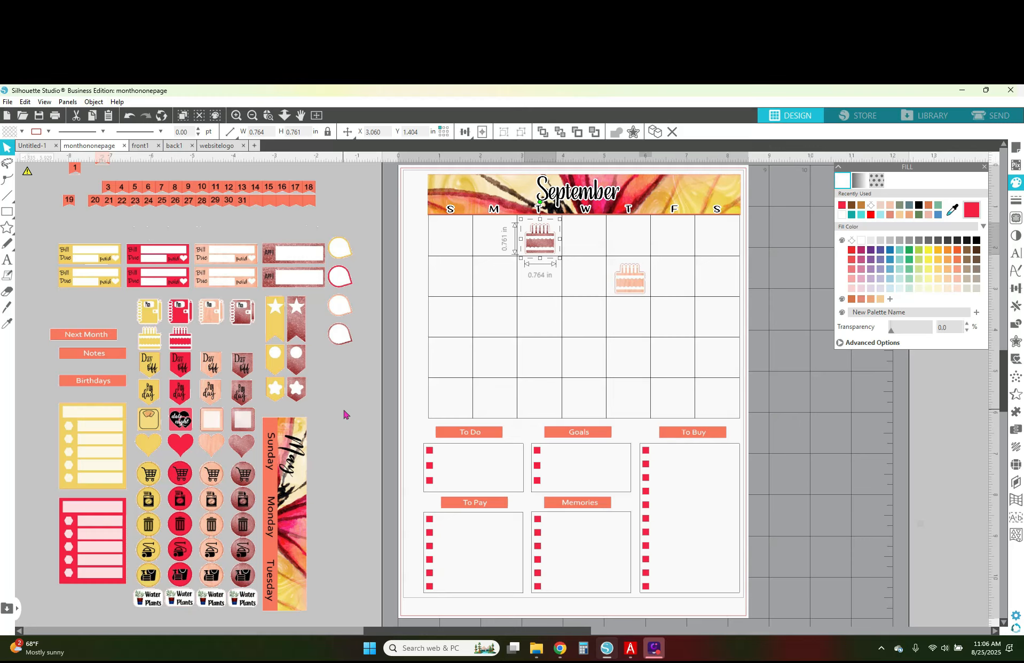
left_click(343, 413)
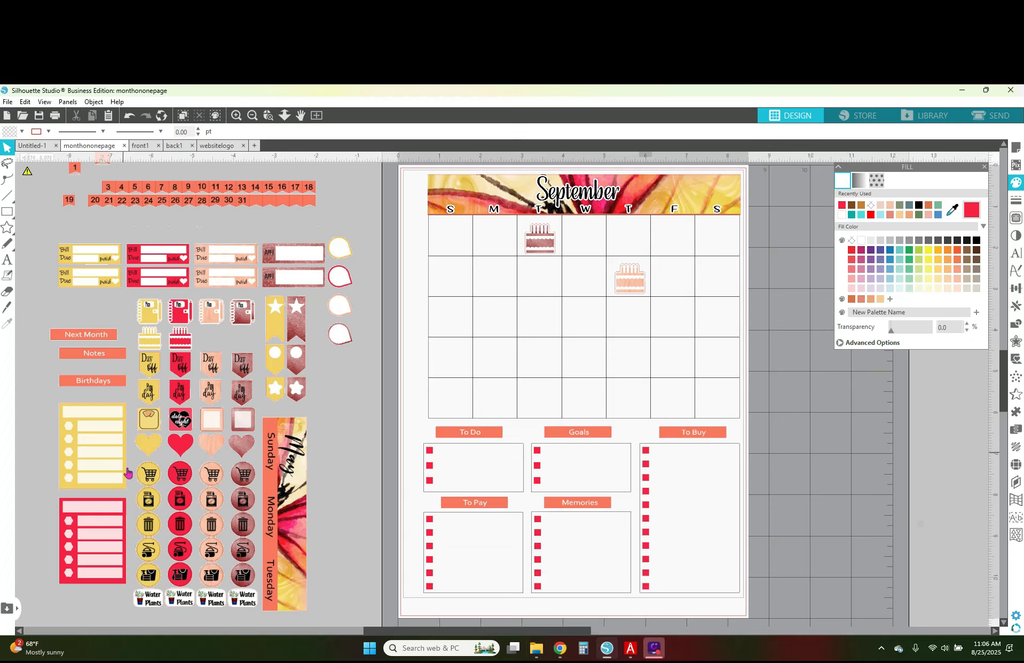
Switch to Google Drive in Chrome and search for "butterfly".
mouse_move(559, 655)
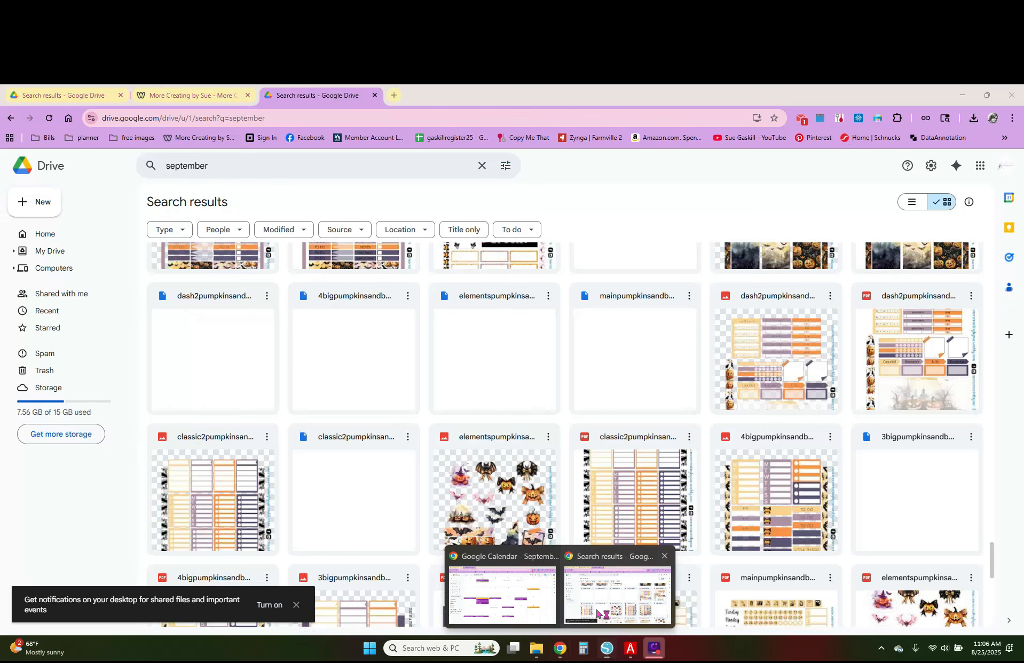
left_click(598, 613)
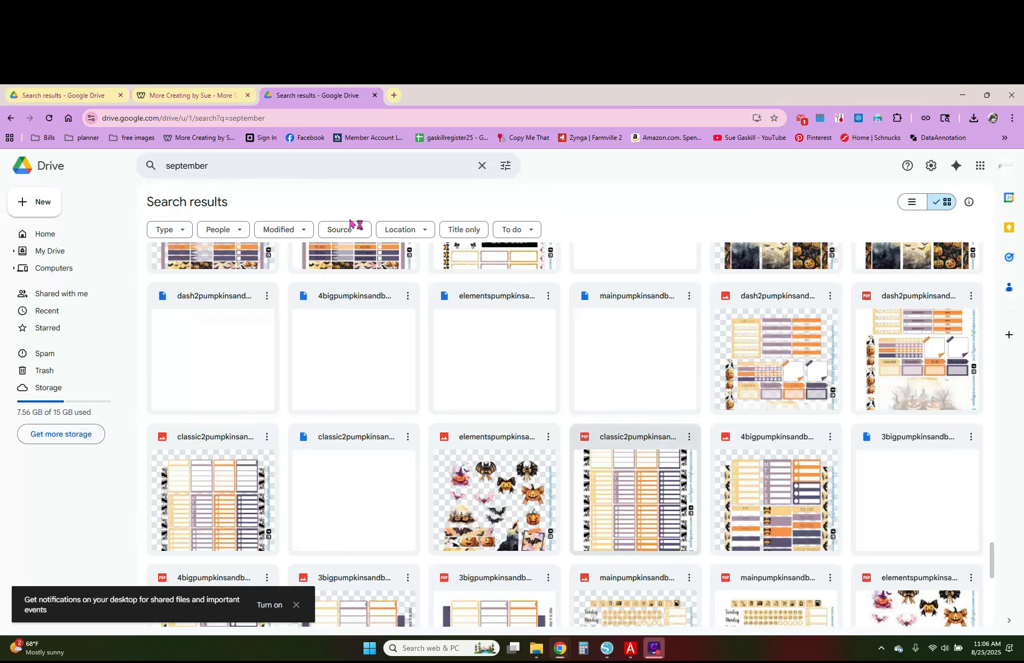
left_click(220, 162)
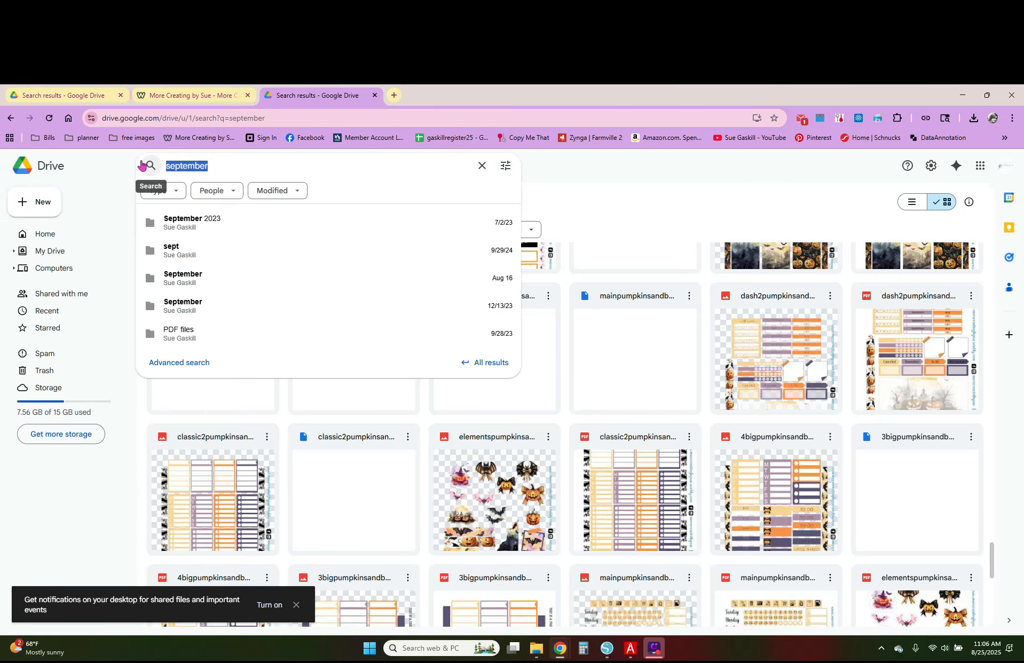
type("butterfly")
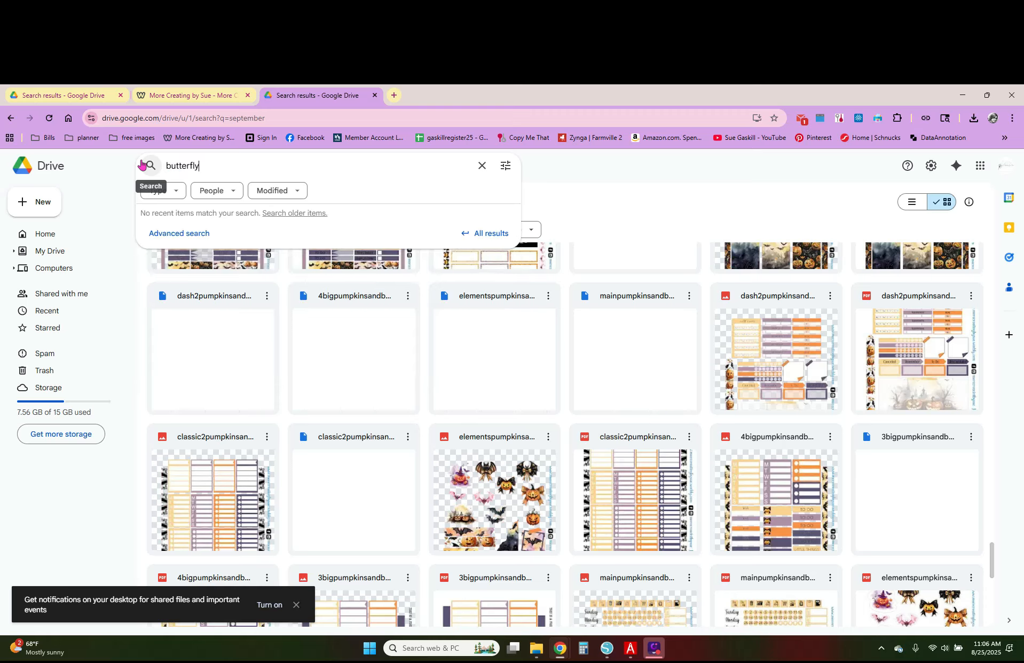
left_click(141, 165)
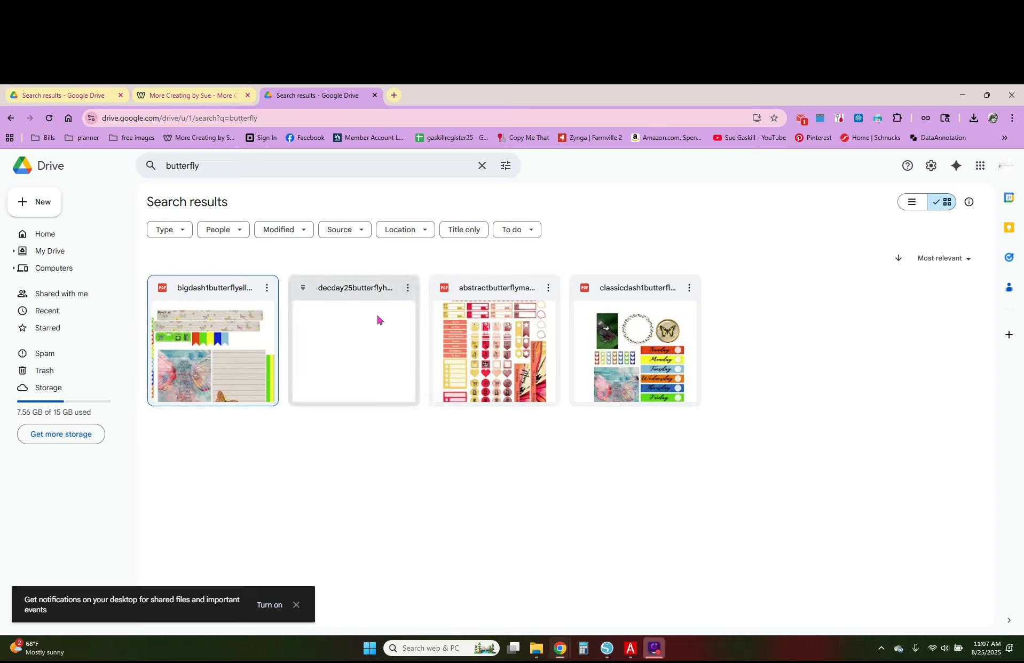
Preview the contents of decday25butterflyhoboweeks.zip and download the archive.
left_click(407, 288)
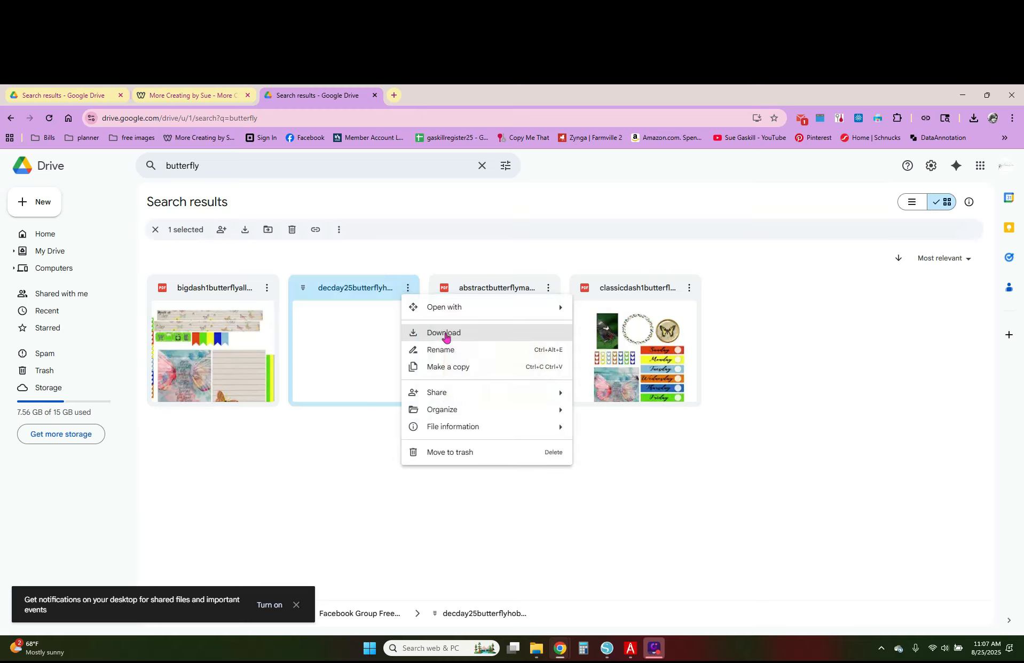
left_click(468, 309)
double_click(376, 289)
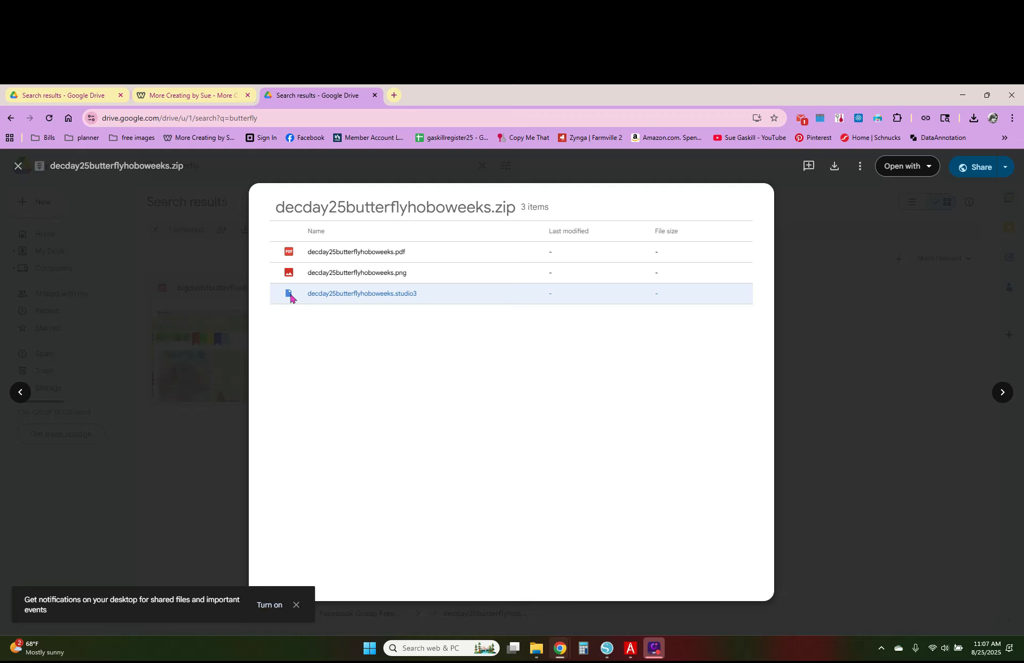
left_click(832, 317)
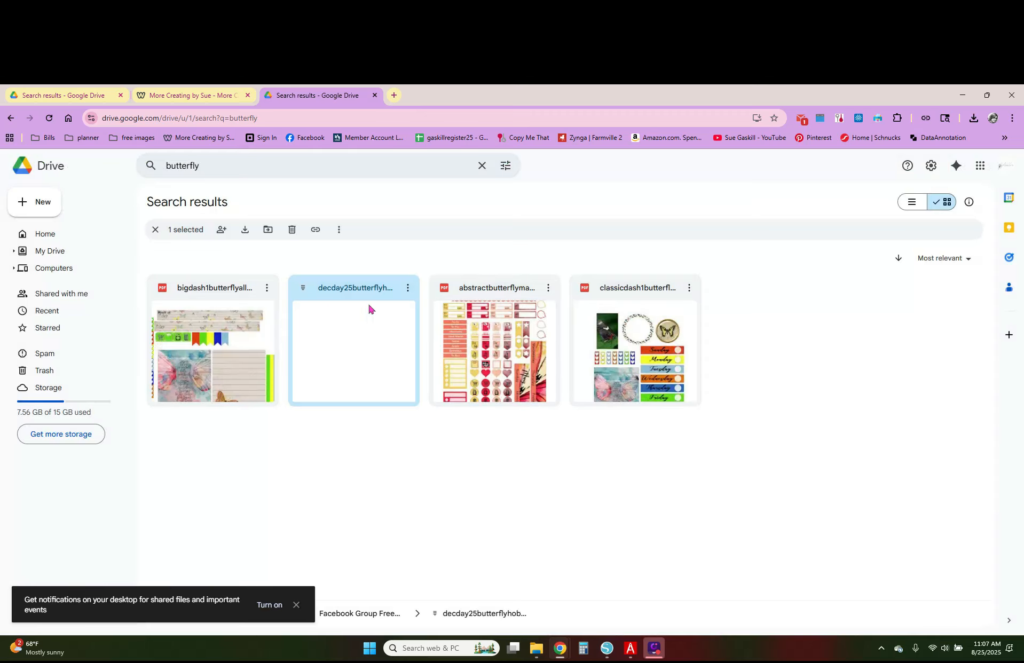
left_click(408, 290)
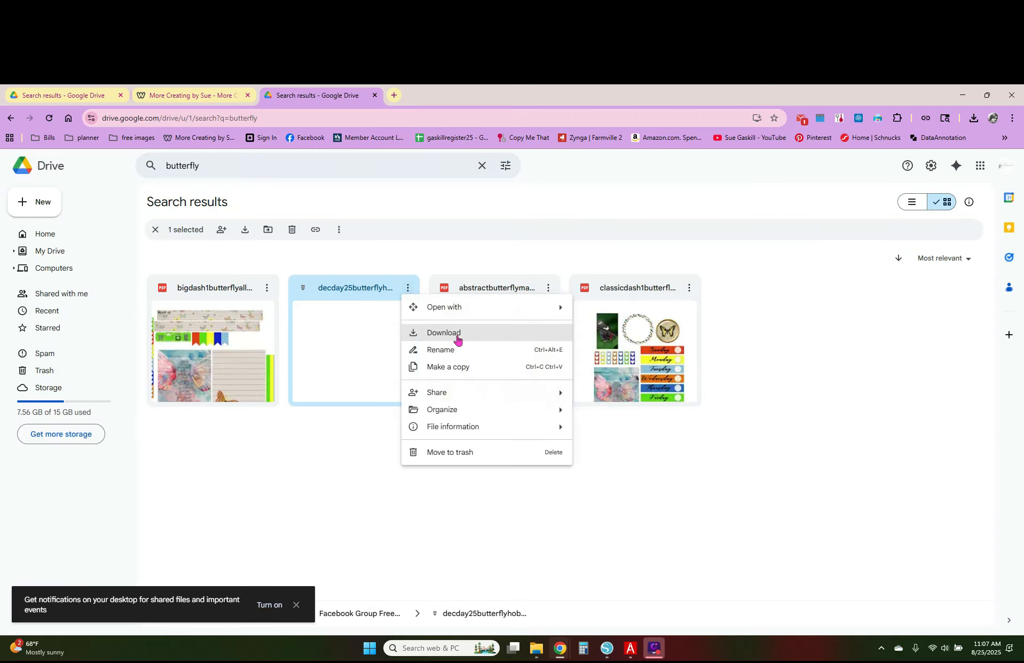
left_click(457, 337)
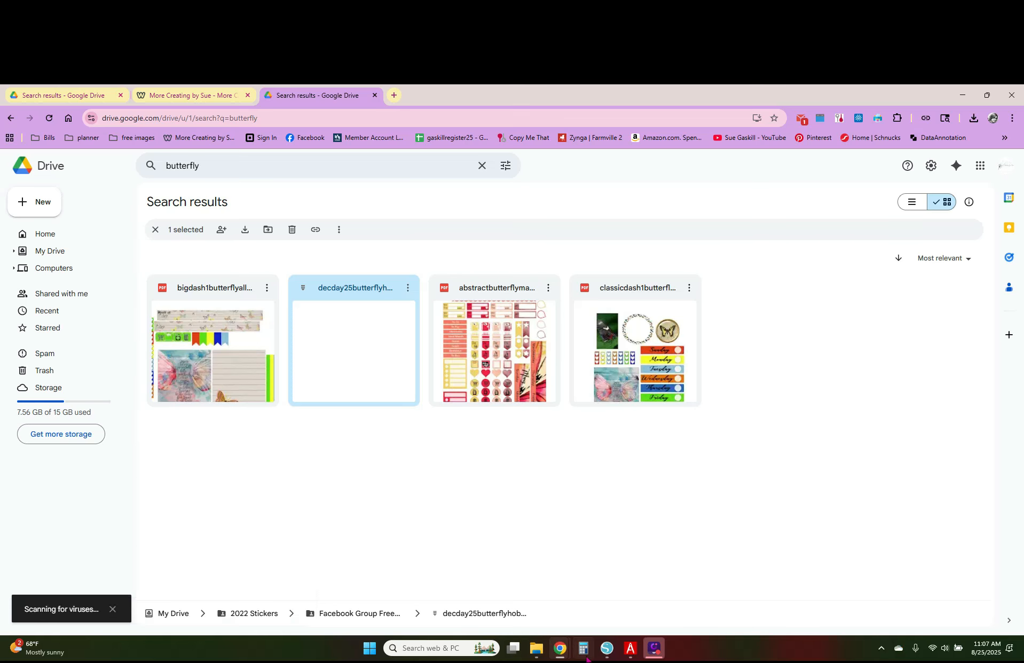
Extract the decday25butterflyhoboweeks archive from the Downloads folder in File Explorer and show the extracted files with larger thumbnails.
left_click(607, 649)
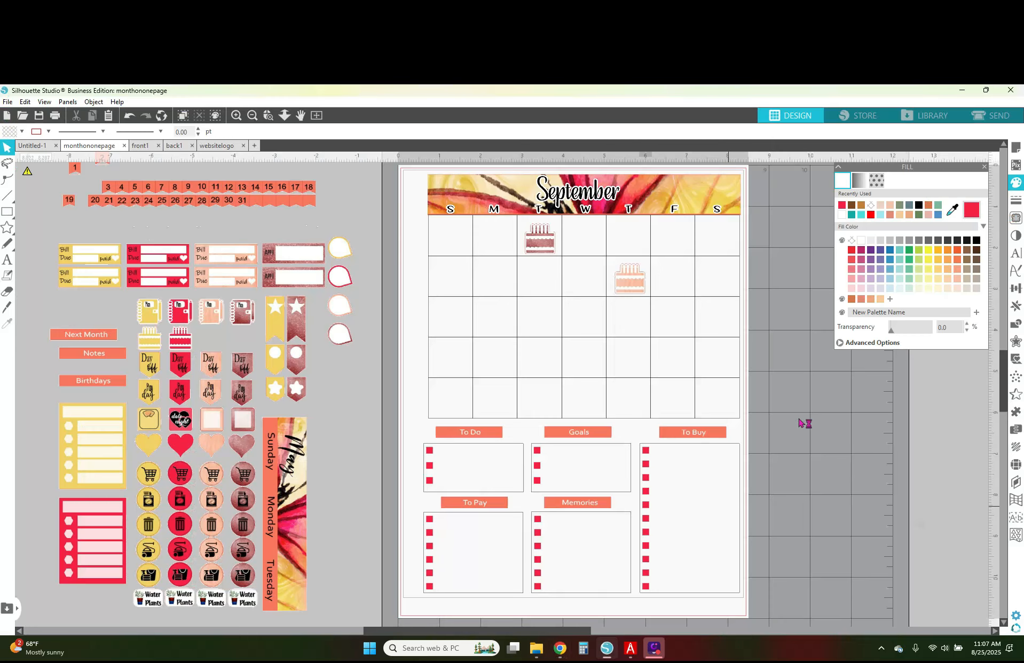
left_click(536, 648)
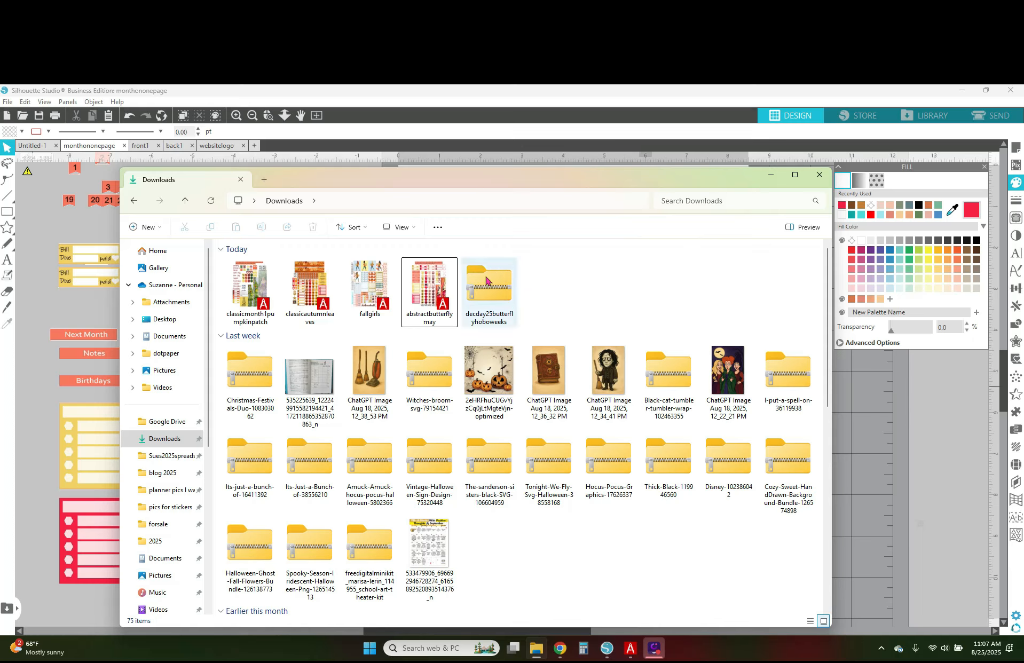
left_click(488, 282)
right_click(488, 290)
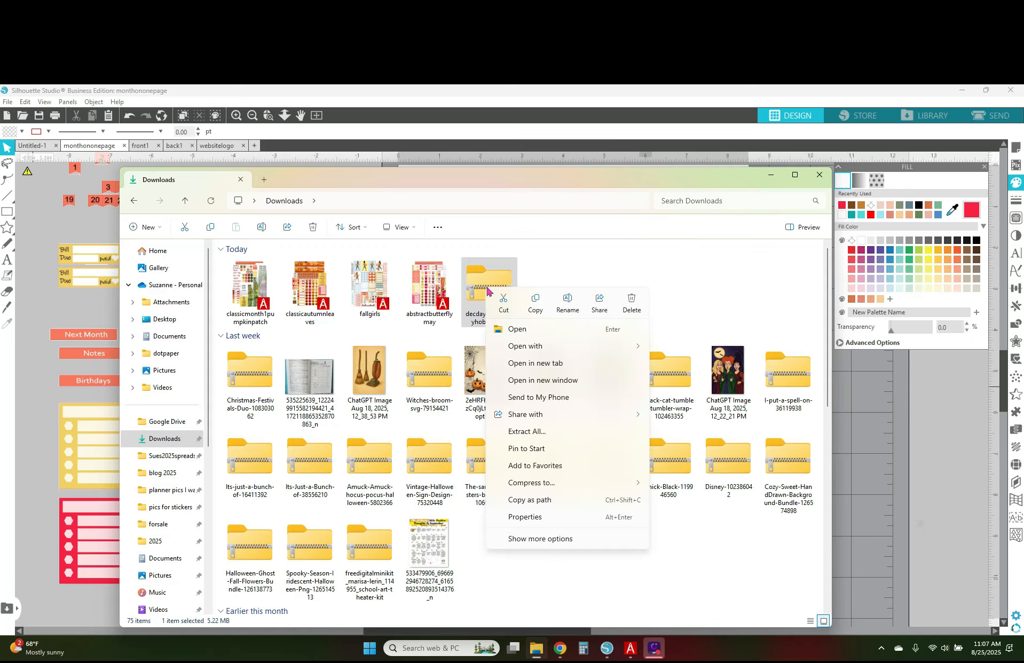
left_click(526, 432)
left_click(608, 468)
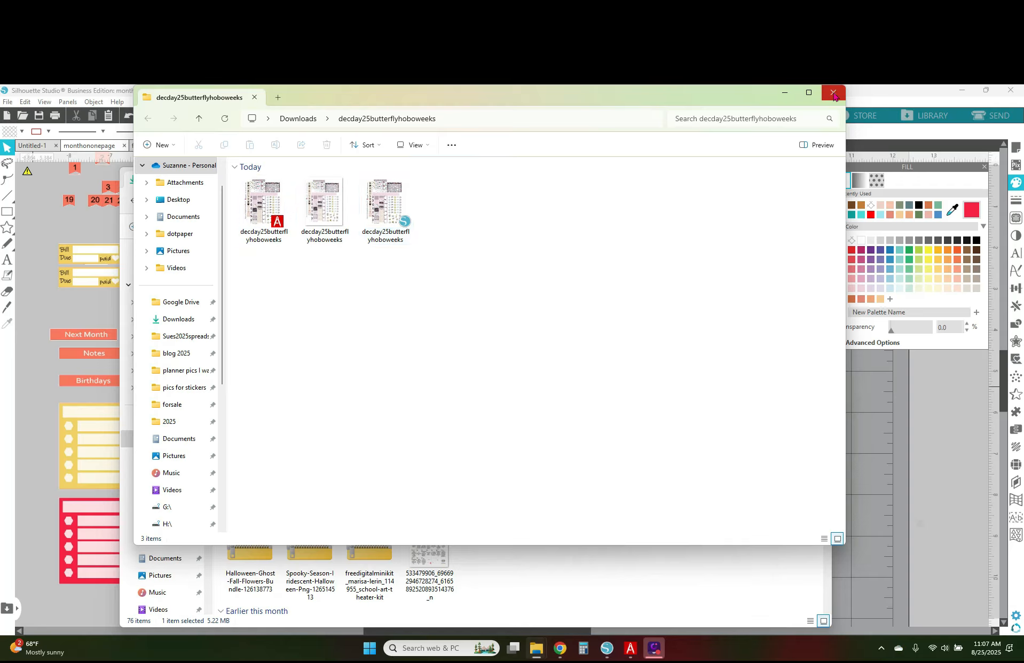
left_click(416, 146)
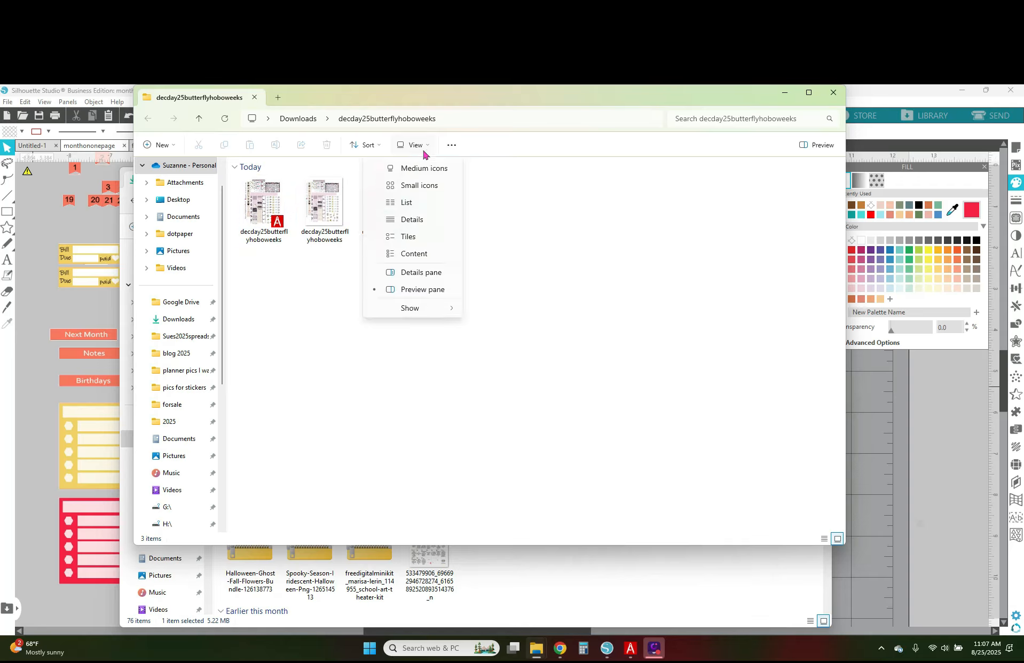
left_click(427, 169)
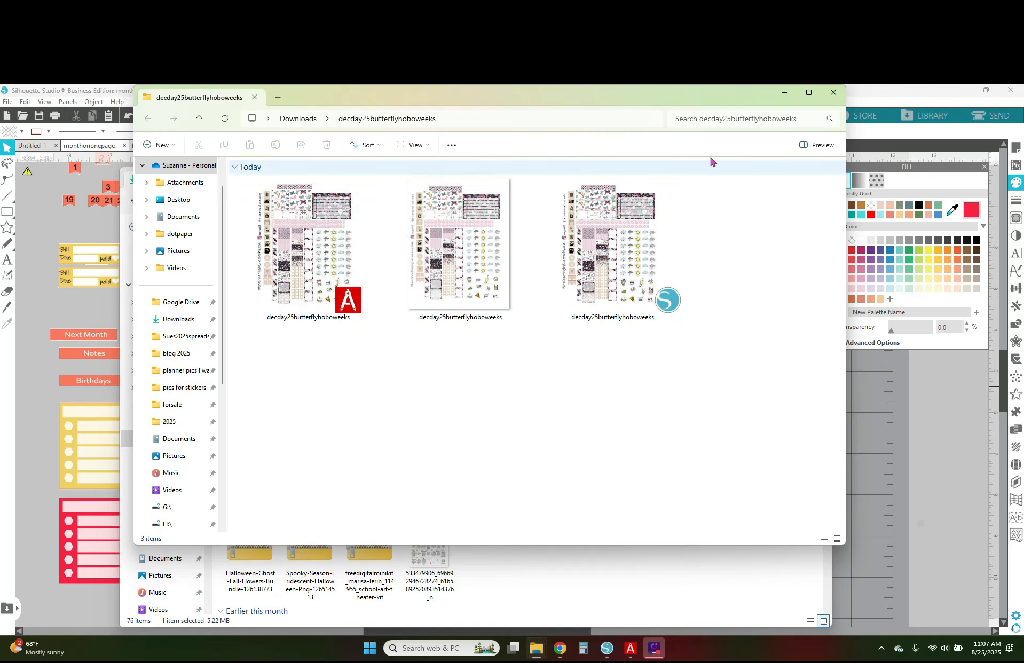
Close the extracted butterfly kit folder and switch back to the Google Drive search results in Chrome.
left_click(833, 92)
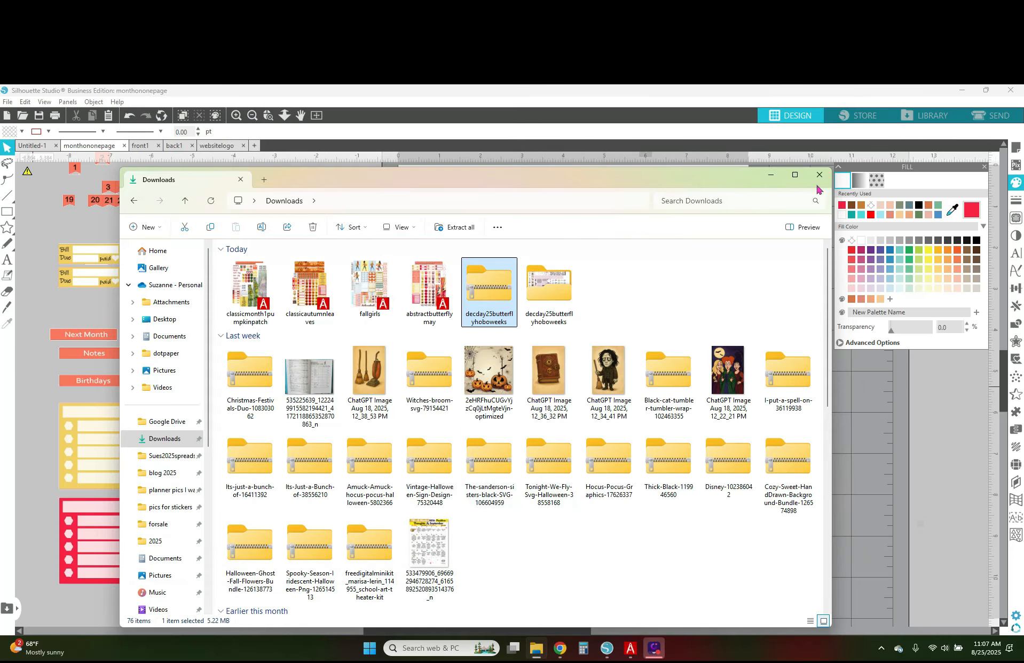
left_click(837, 391)
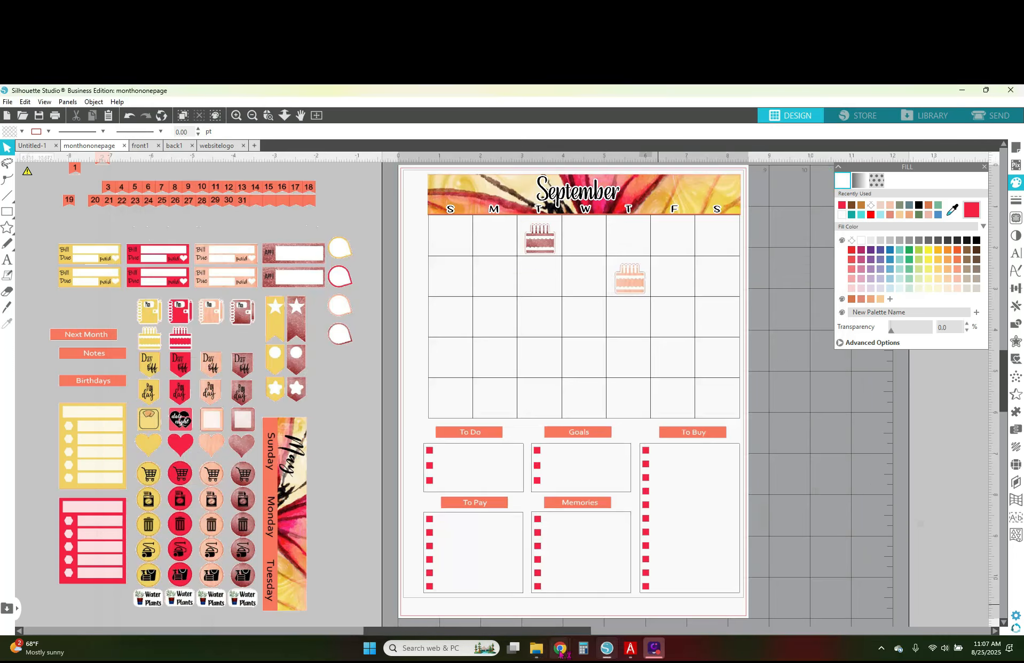
mouse_move(560, 651)
left_click(604, 606)
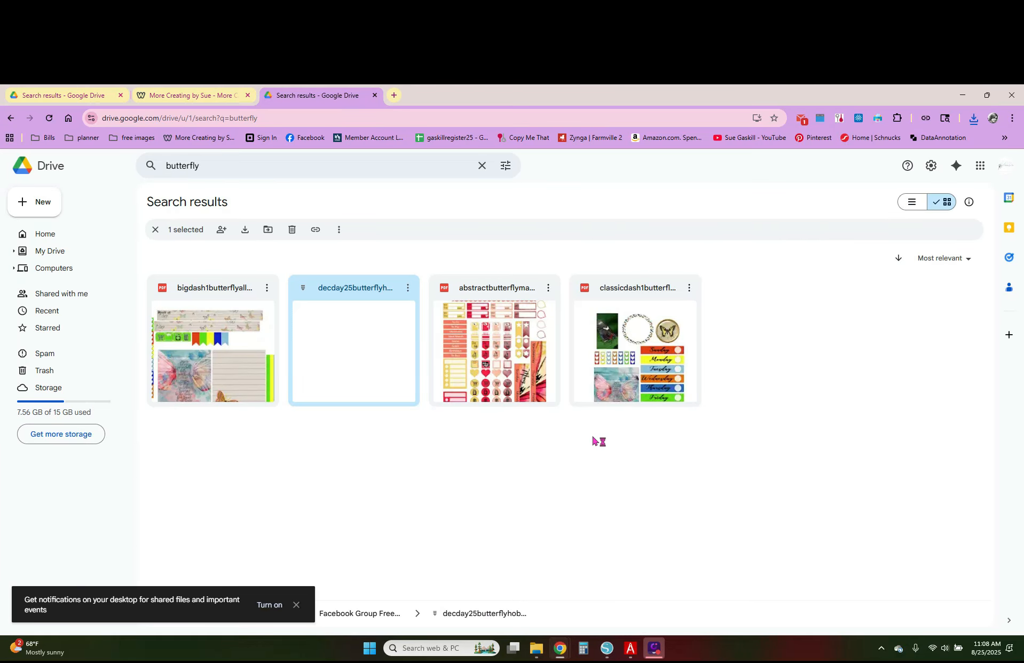
Search Google Drive for "fall" and look through the sticker kit files for suitable planner decorations.
left_click_drag(207, 166, 149, 167)
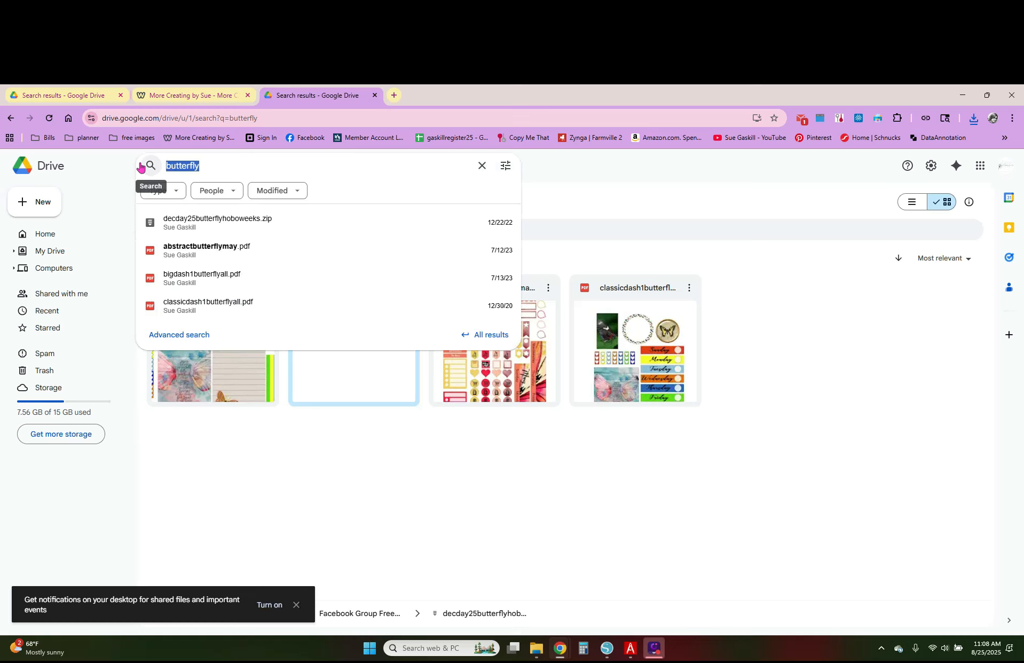
type("fall")
key("Return")
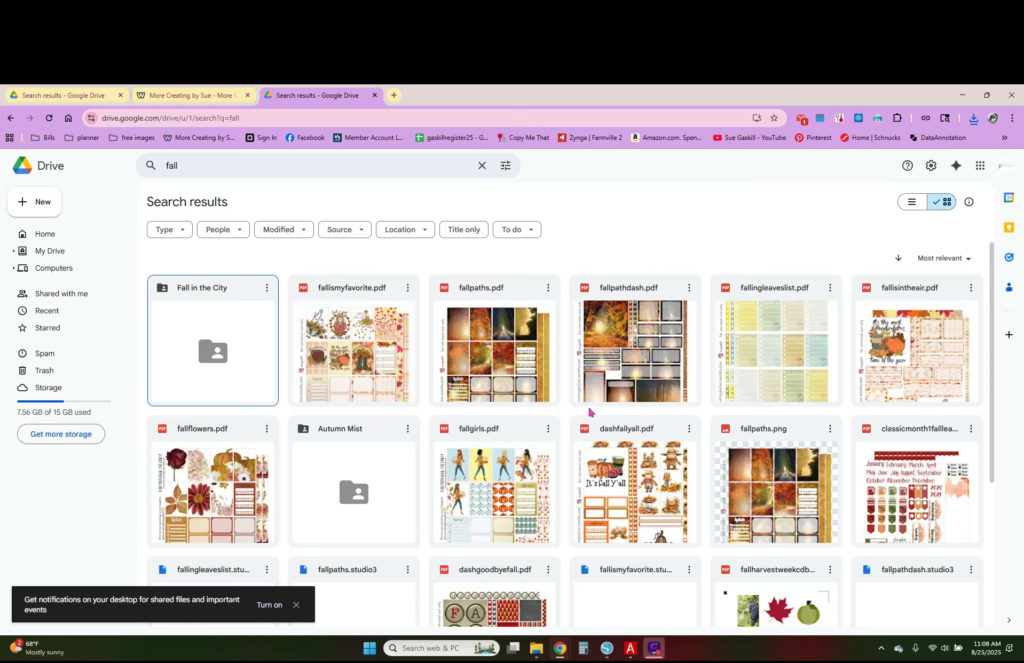
scroll(591, 400, "down", 4)
scroll(591, 401, "down", 8)
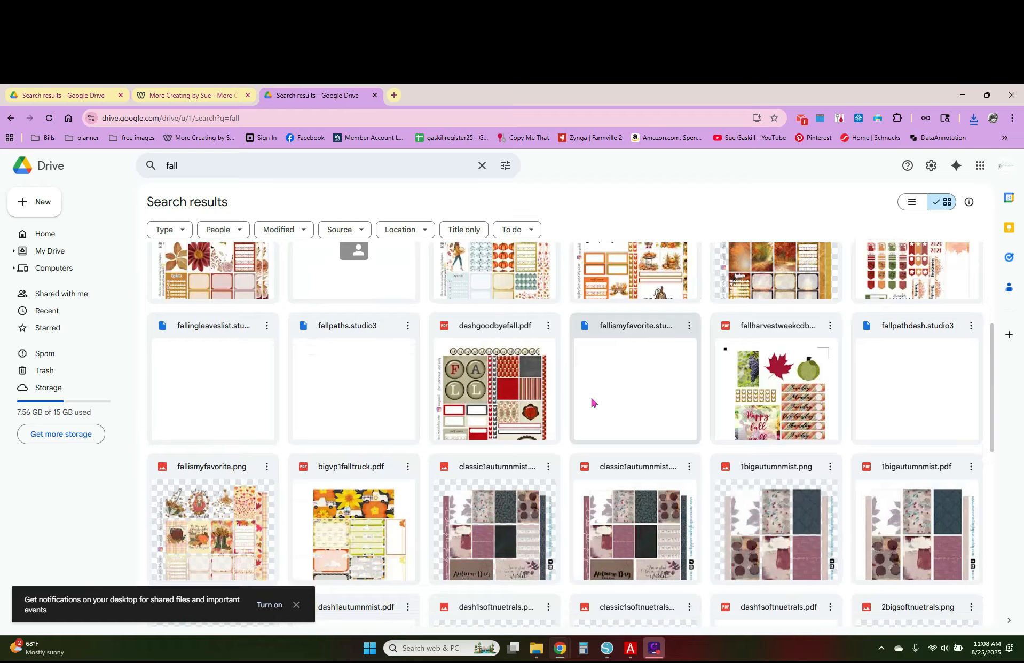
scroll(592, 401, "down", 2)
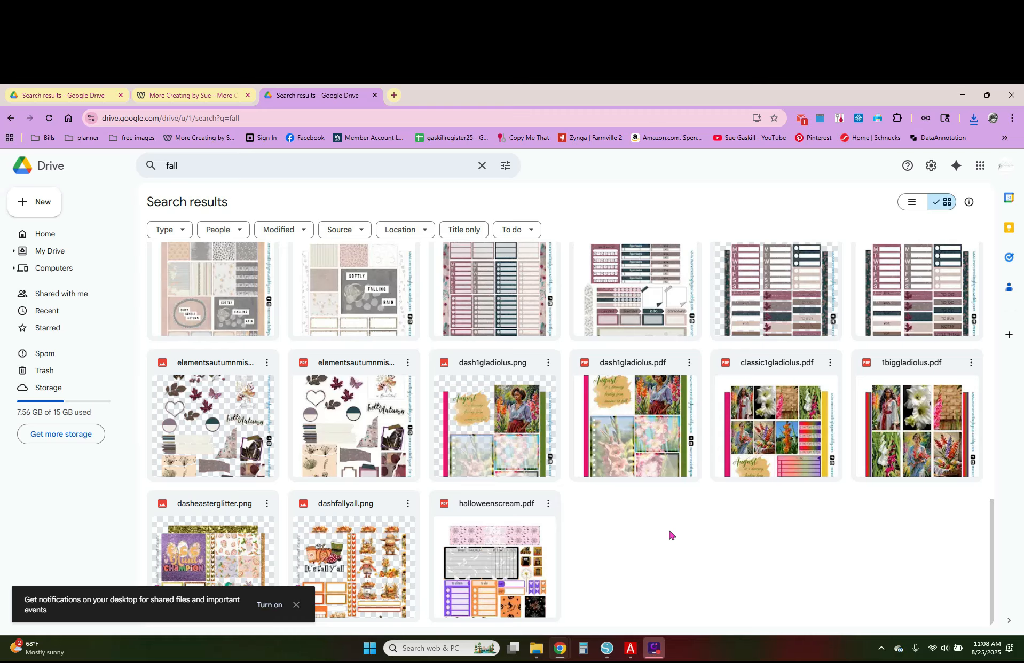
scroll(670, 531, "up", 12)
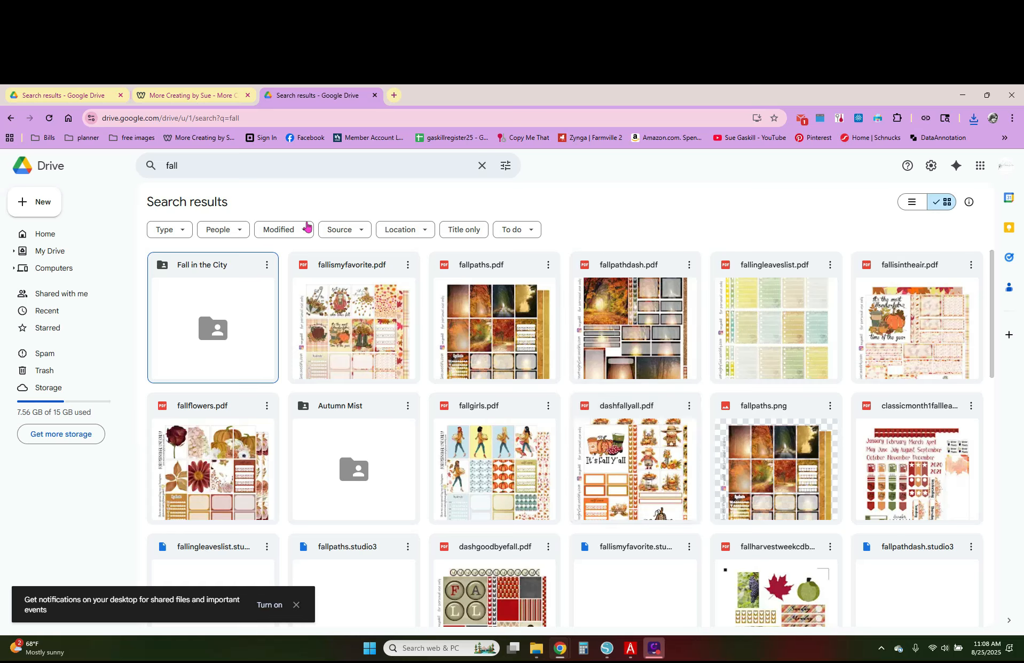
Go to the bookmarked Creative Fabrica Daily Gifts page and open the account's list of downloads.
left_click(145, 141)
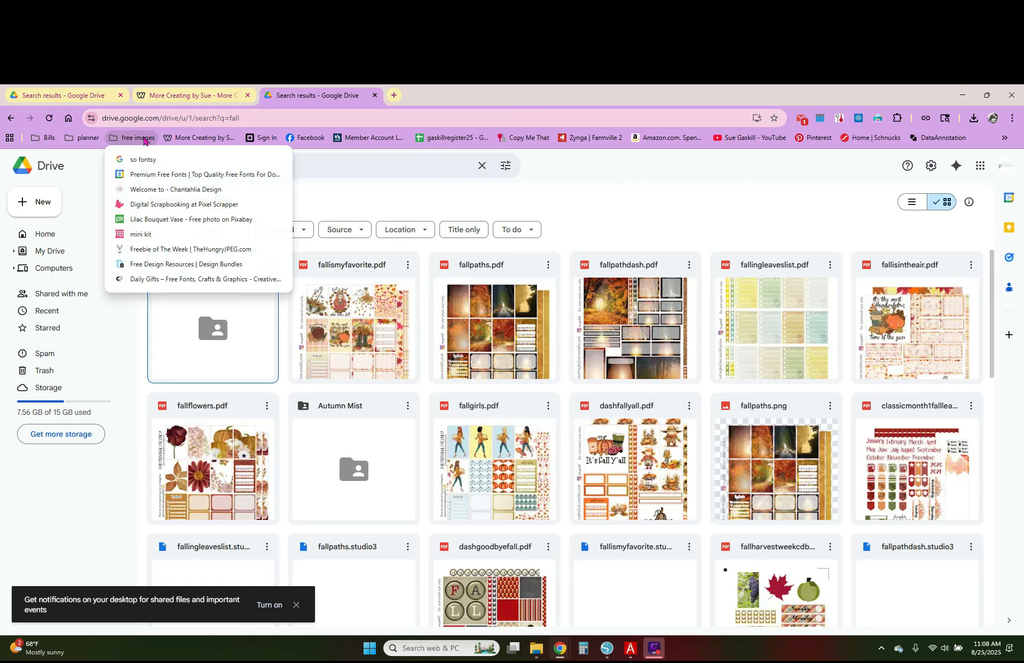
left_click(179, 279)
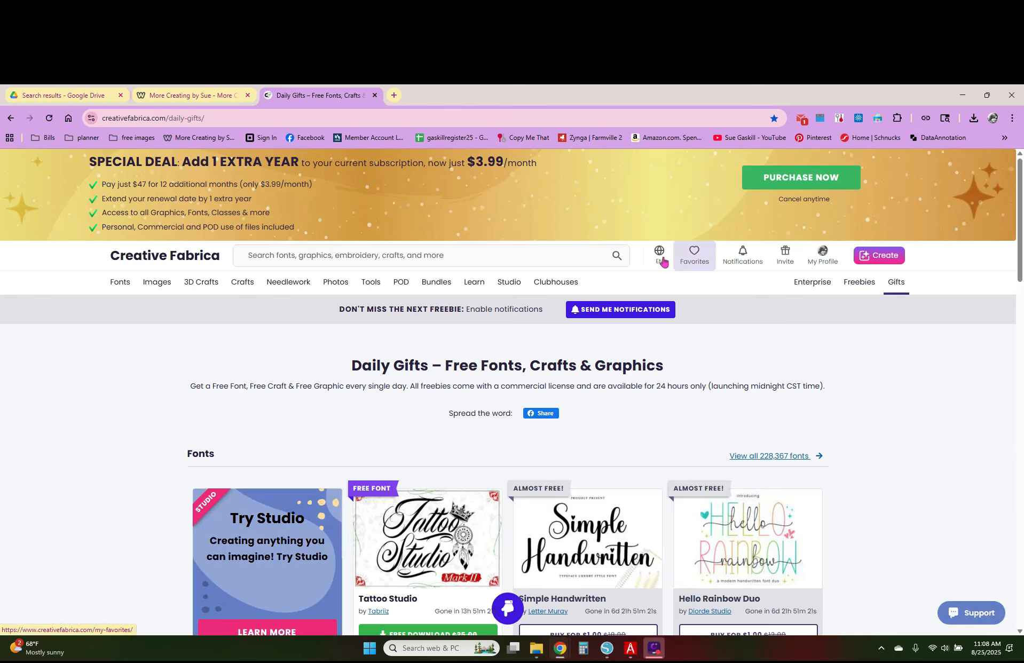
mouse_move(822, 272)
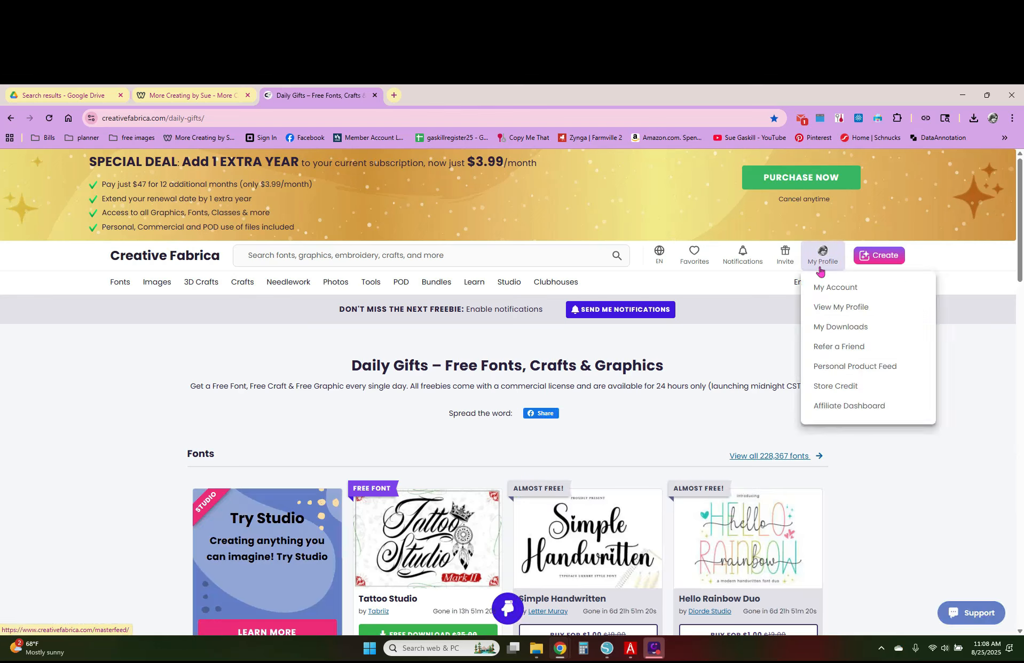
left_click(827, 329)
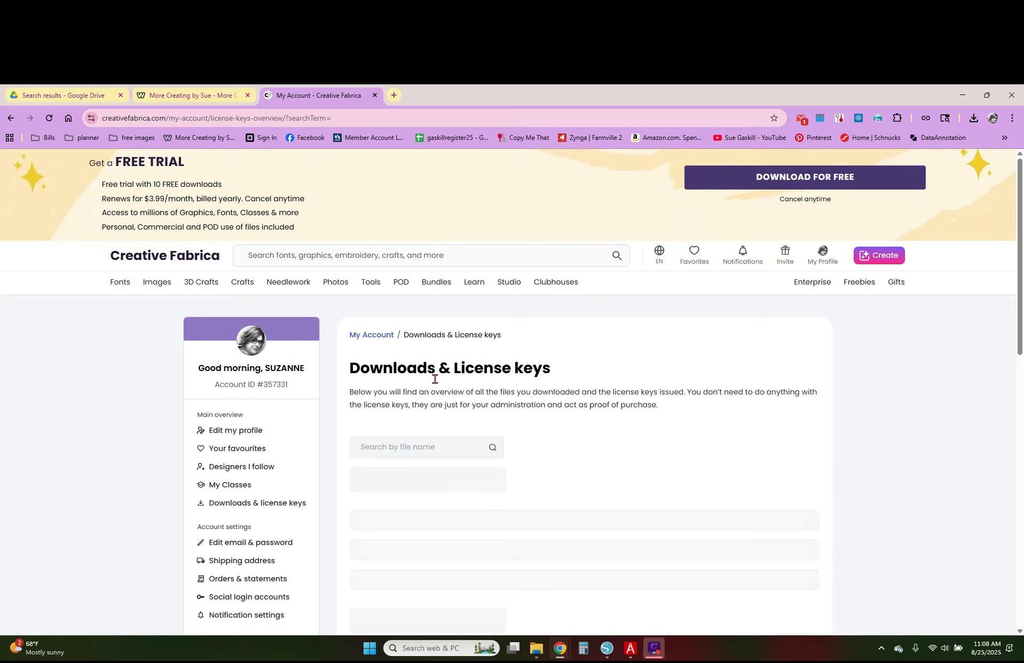
Search the Creative Fabrica downloads for "butterfly" and look through the listed clipart.
left_click(406, 447)
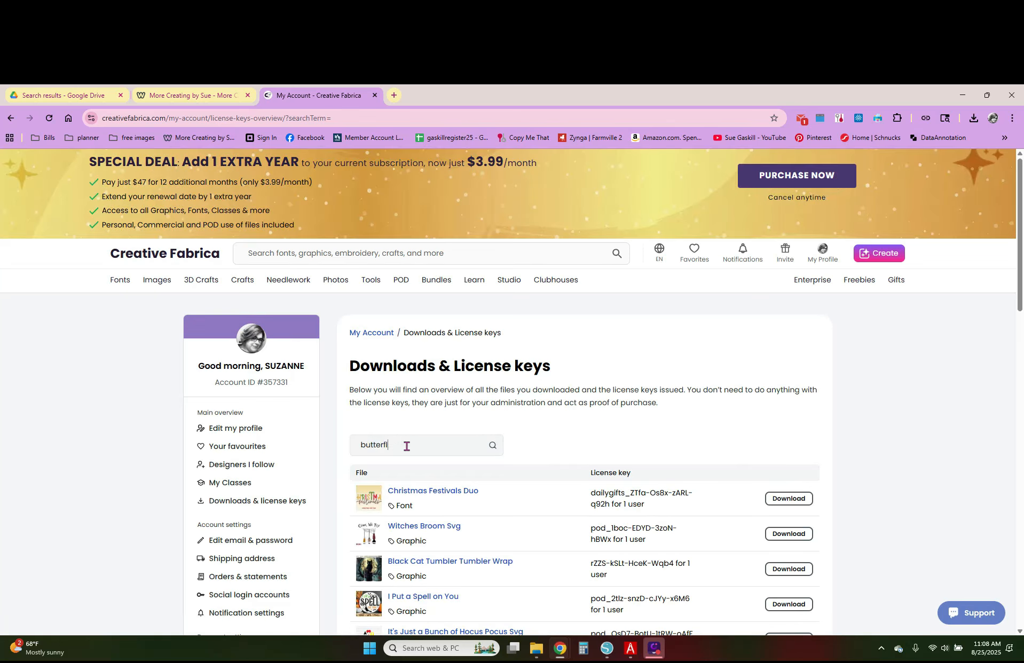
type("butterfly")
key("Return")
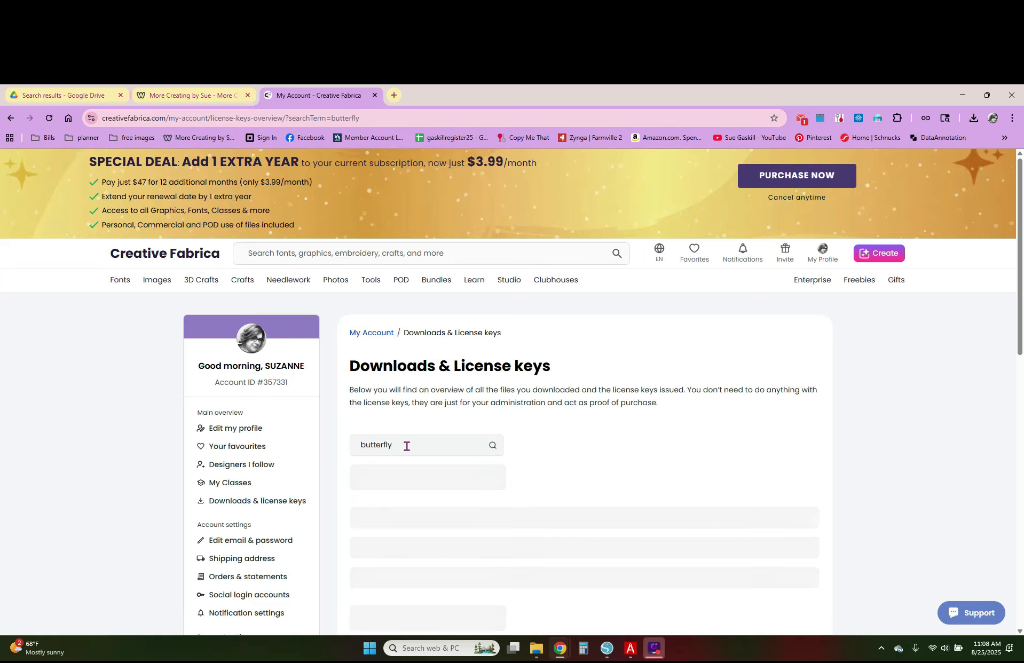
scroll(561, 389, "down", 2)
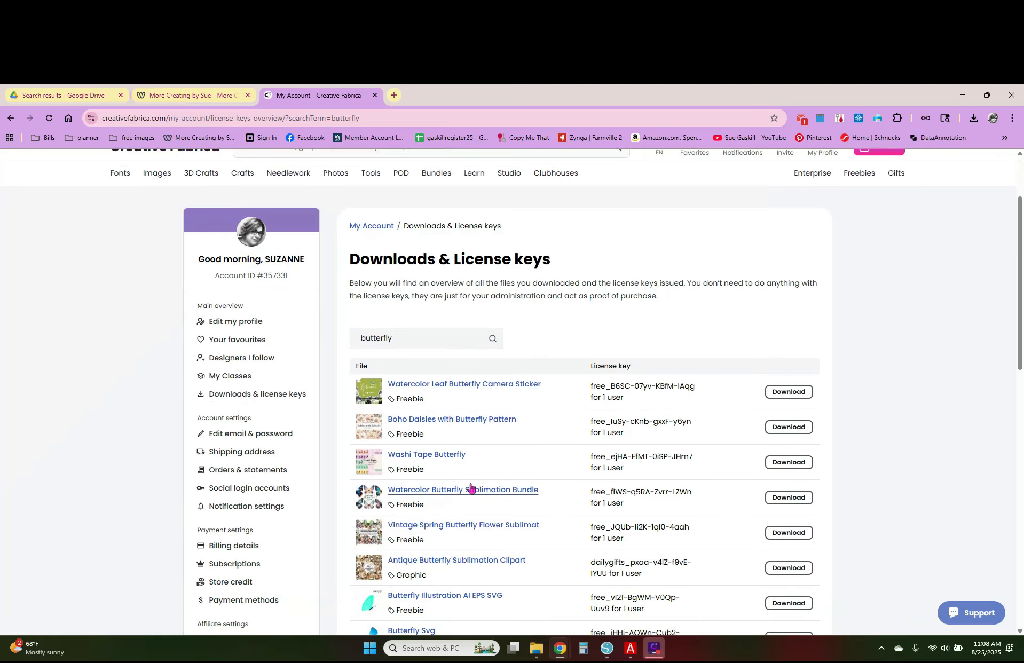
scroll(470, 491, "down", 1)
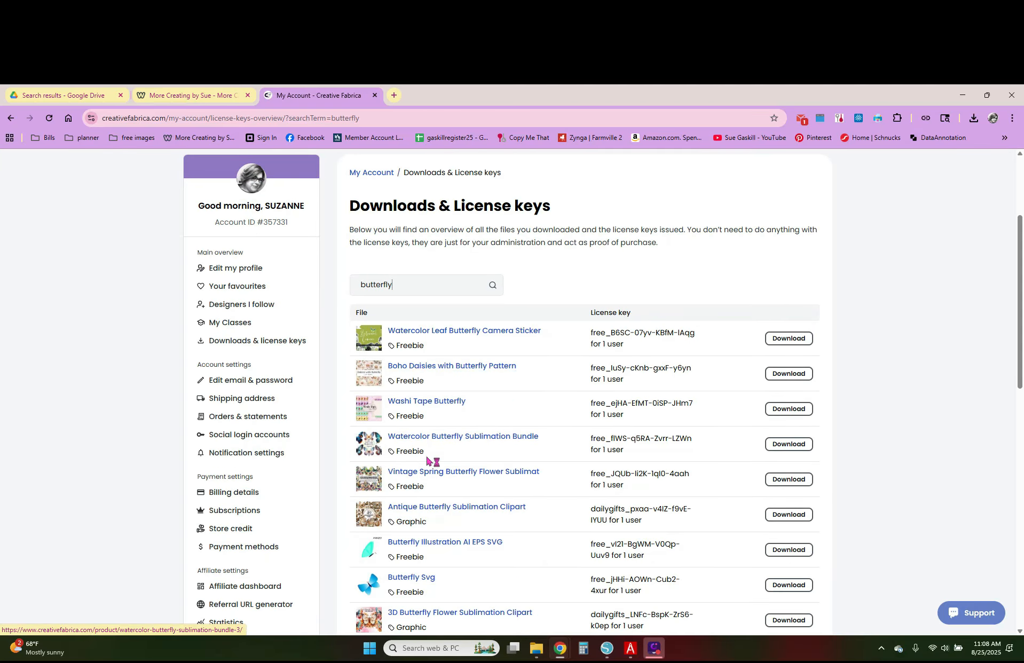
scroll(427, 460, "down", 4)
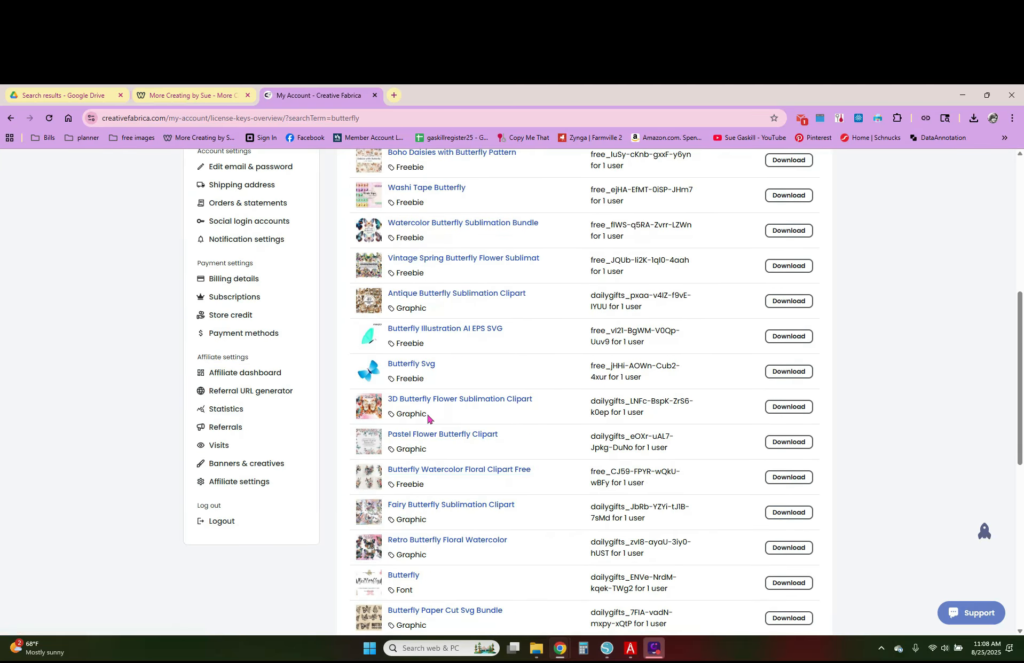
scroll(427, 418, "down", 1)
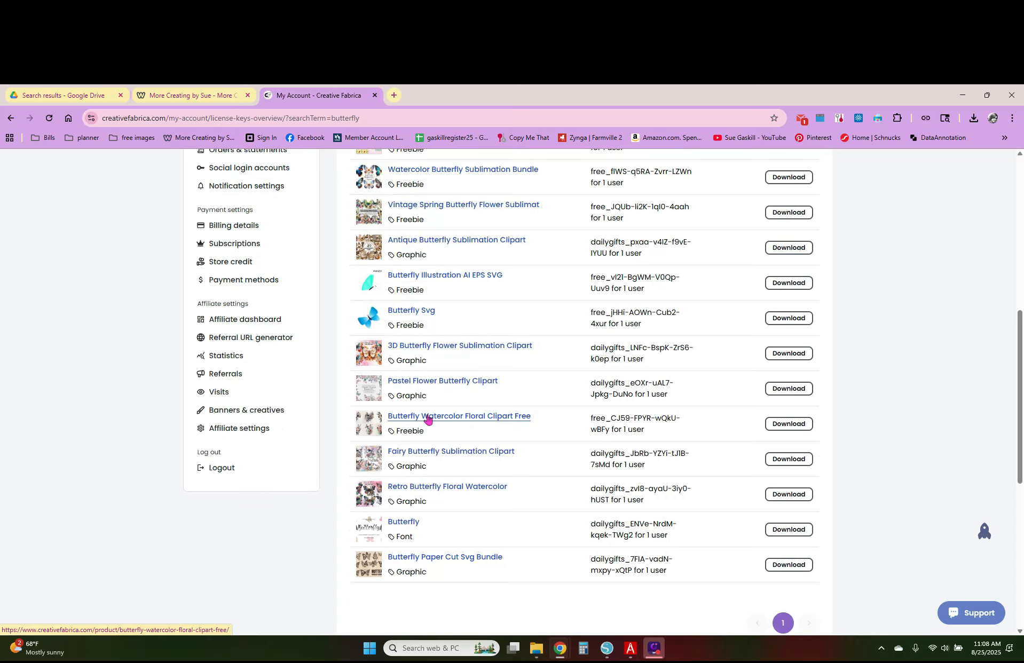
scroll(477, 506, "down", 1)
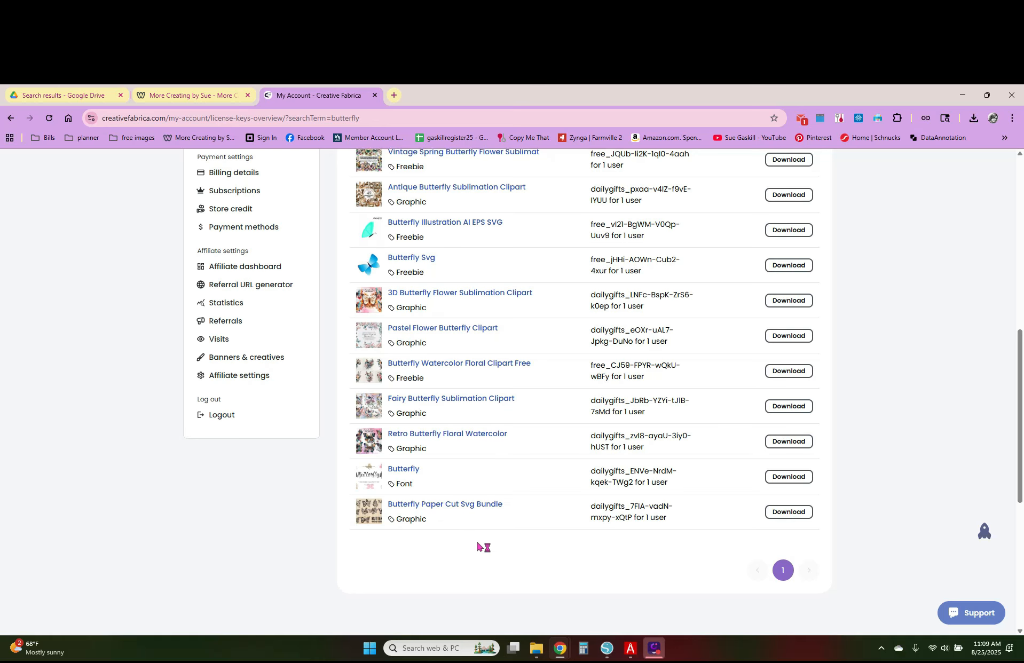
Search the whole Creative Fabrica site for "abstract butterfly".
scroll(477, 542, "up", 9)
left_click(279, 255)
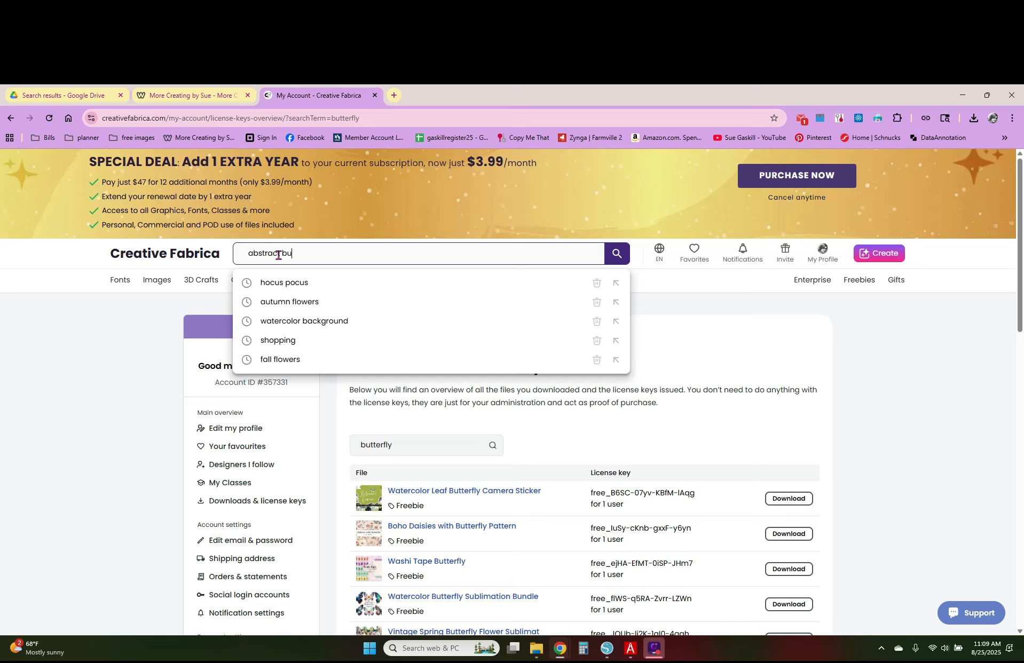
type("abstract butterfly")
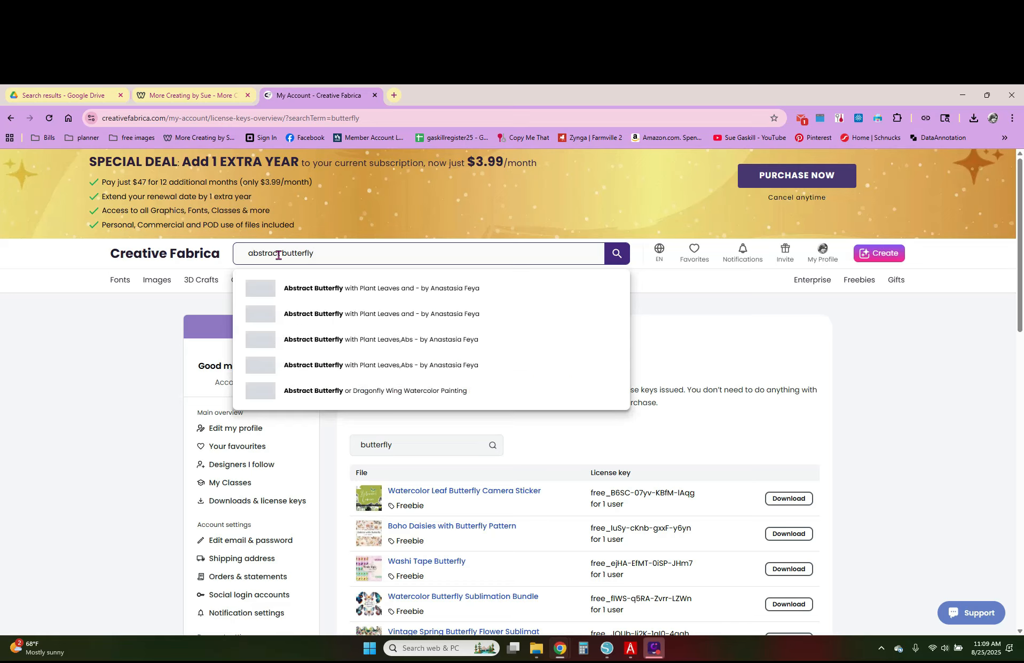
key("Return")
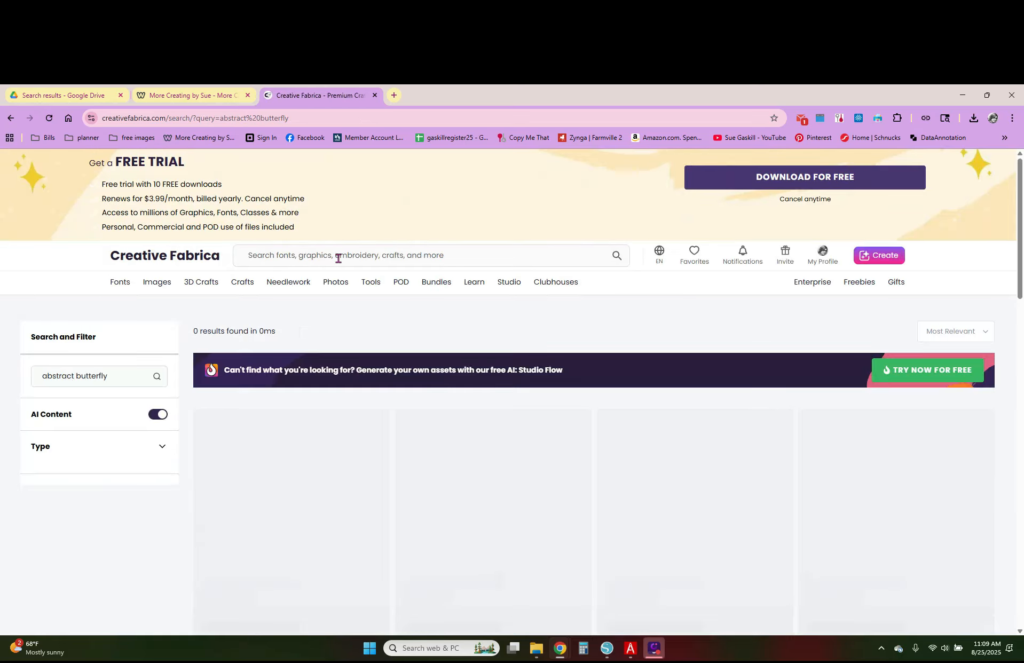
Look through the "abstract butterfly" search results for clipart that suits the planner's colours.
scroll(362, 314, "down", 4)
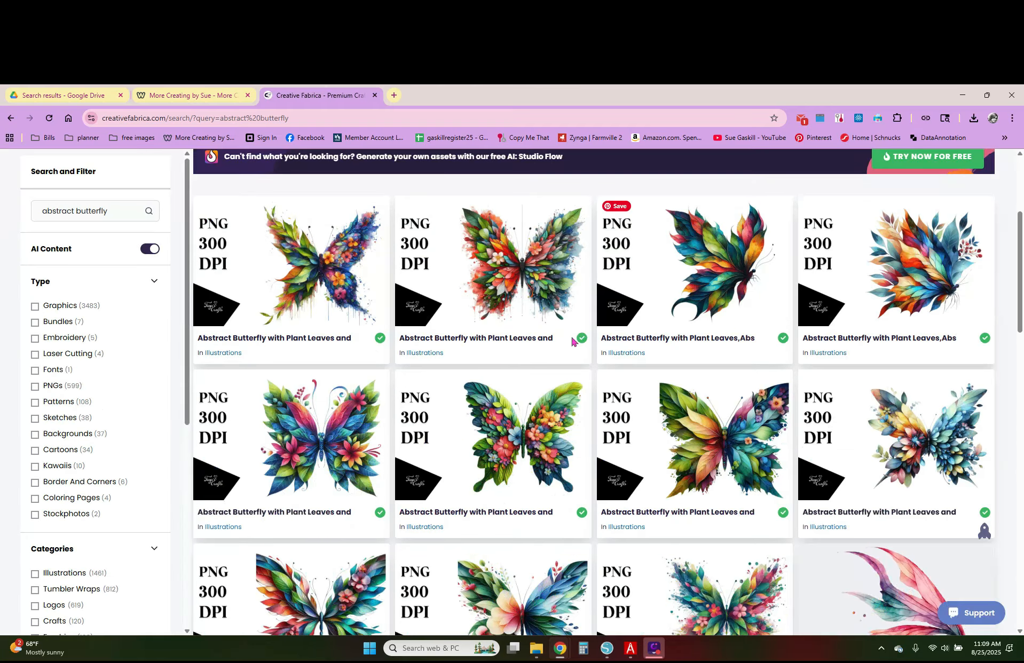
scroll(576, 369, "down", 10)
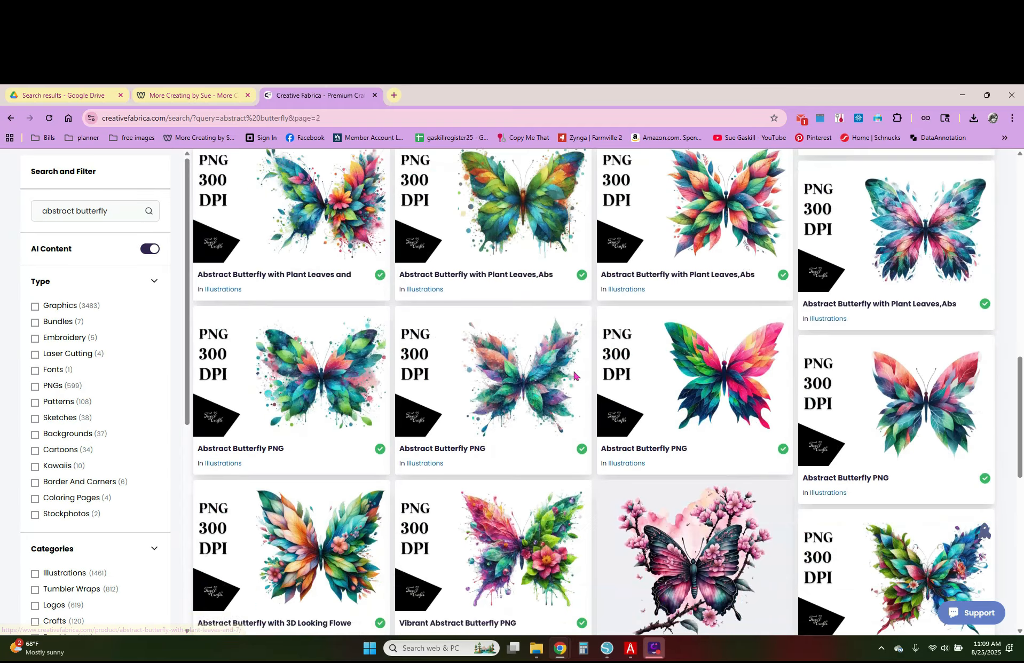
scroll(574, 376, "down", 10)
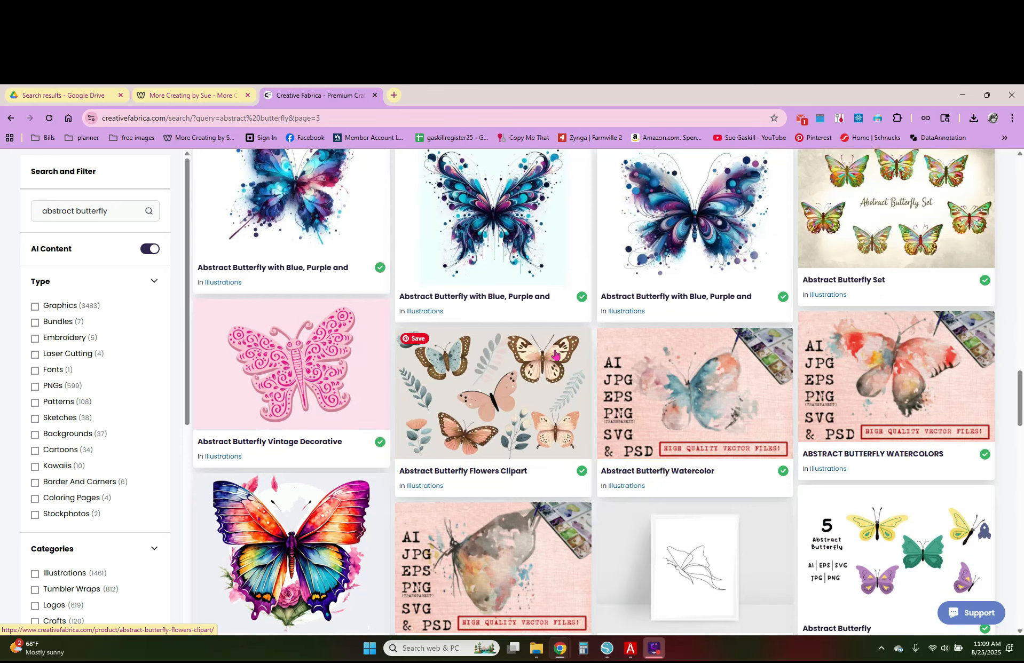
scroll(556, 355, "down", 4)
scroll(556, 354, "down", 3)
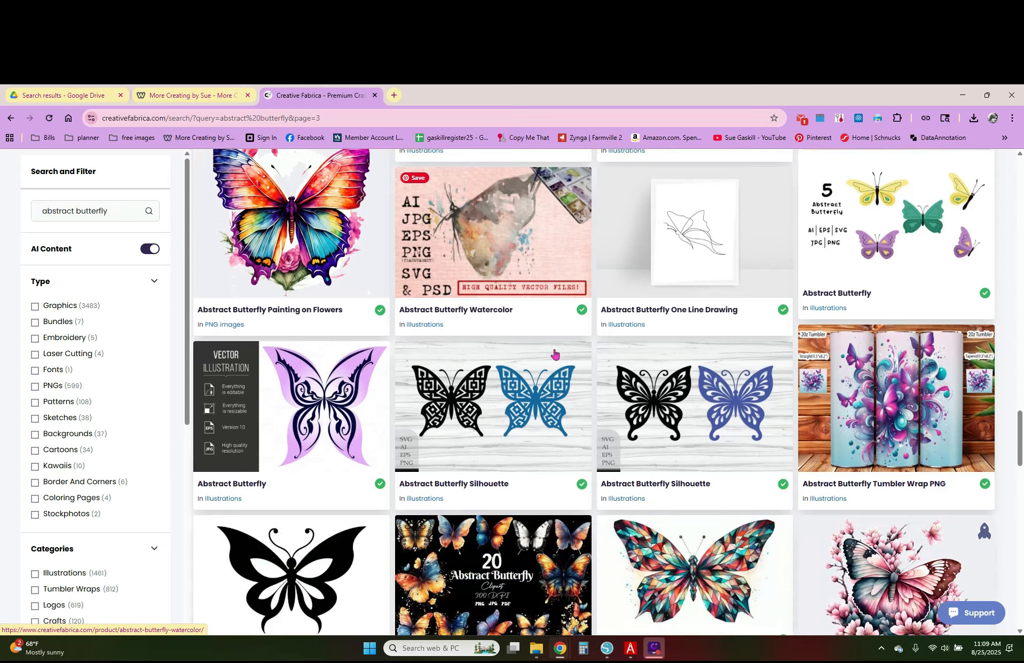
scroll(556, 354, "down", 4)
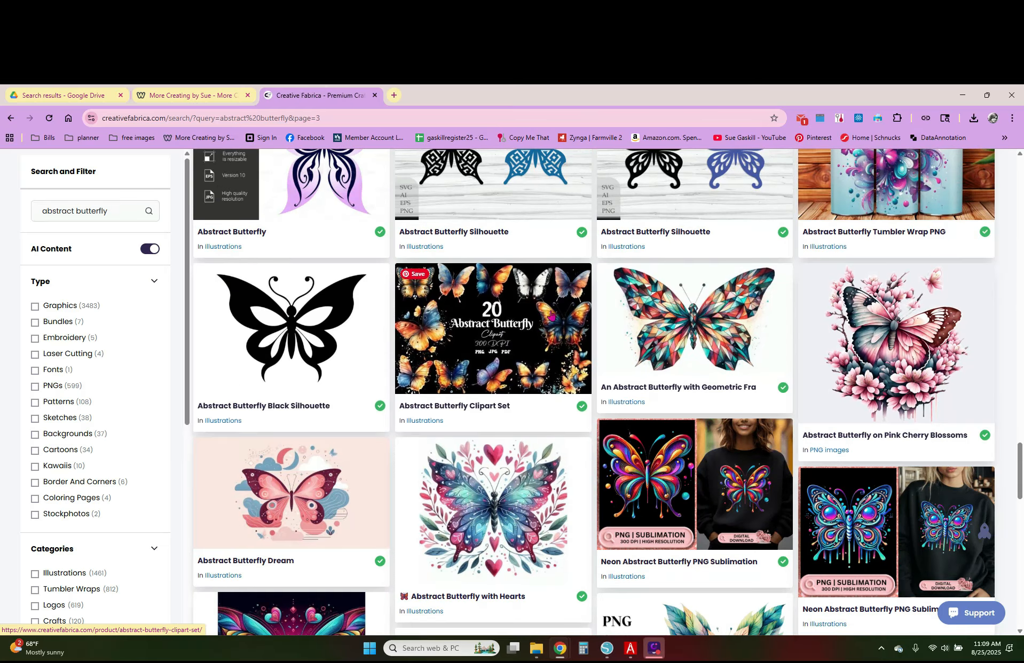
scroll(552, 316, "down", 14)
scroll(547, 309, "down", 10)
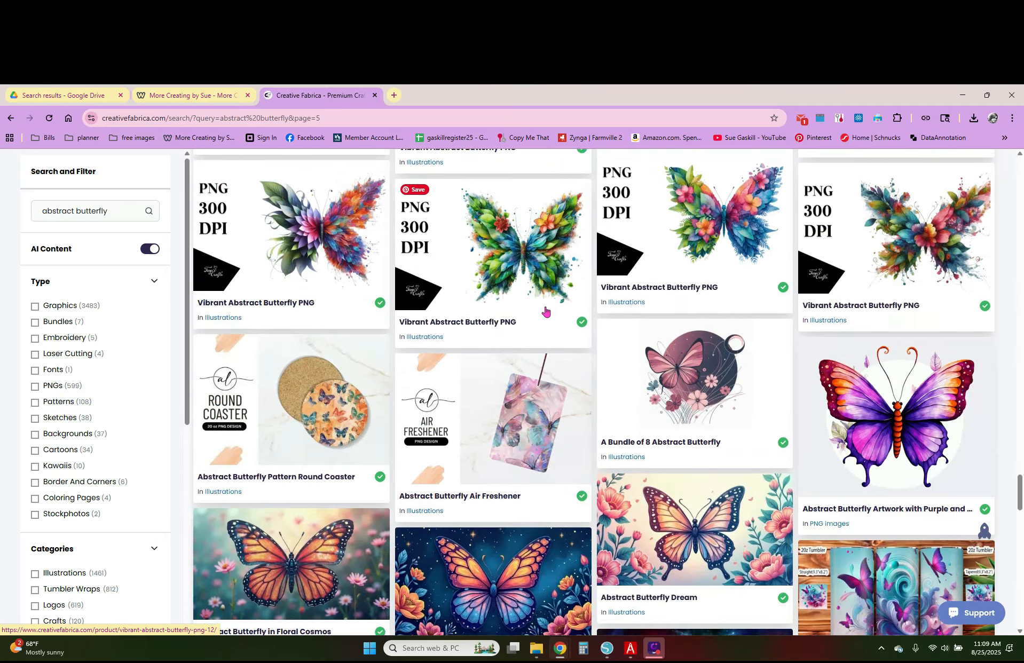
scroll(545, 311, "down", 6)
scroll(546, 313, "down", 10)
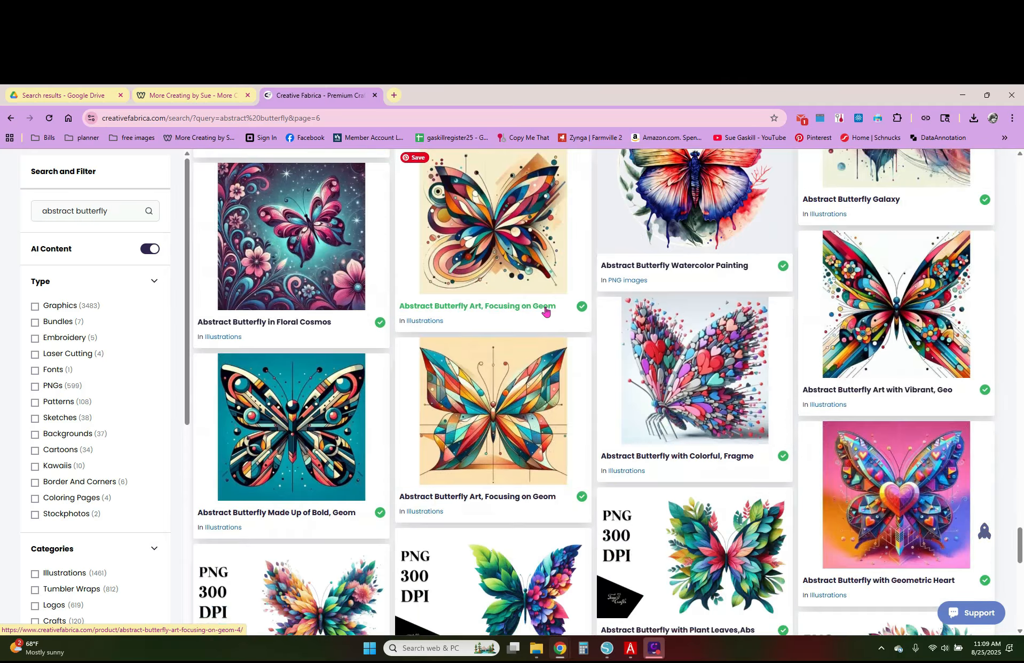
scroll(545, 315, "down", 8)
scroll(542, 315, "down", 10)
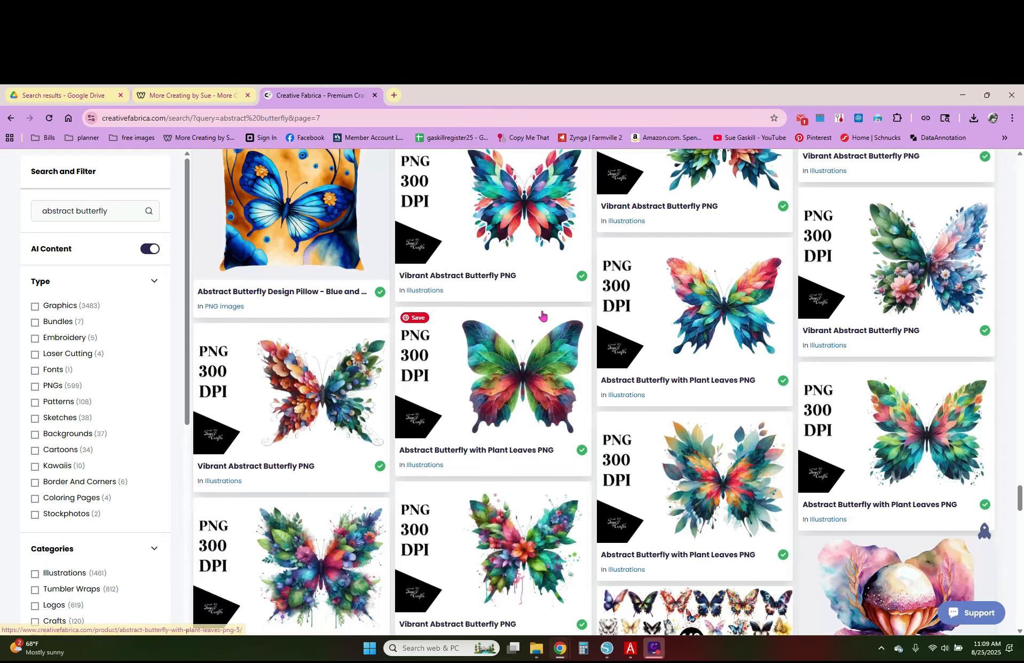
scroll(543, 315, "down", 12)
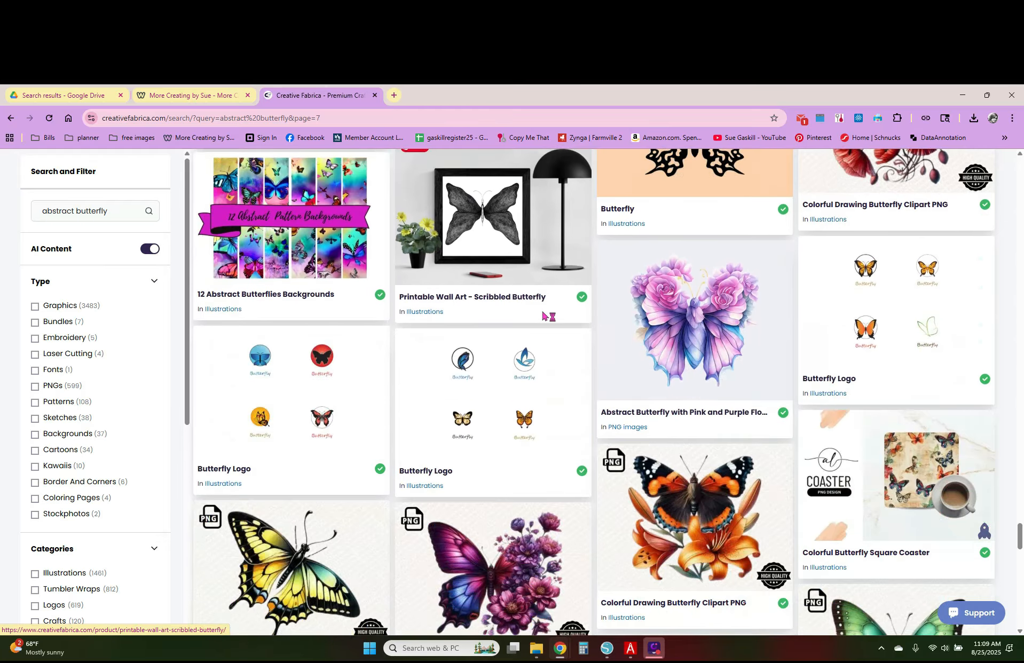
scroll(542, 315, "down", 7)
scroll(542, 315, "down", 8)
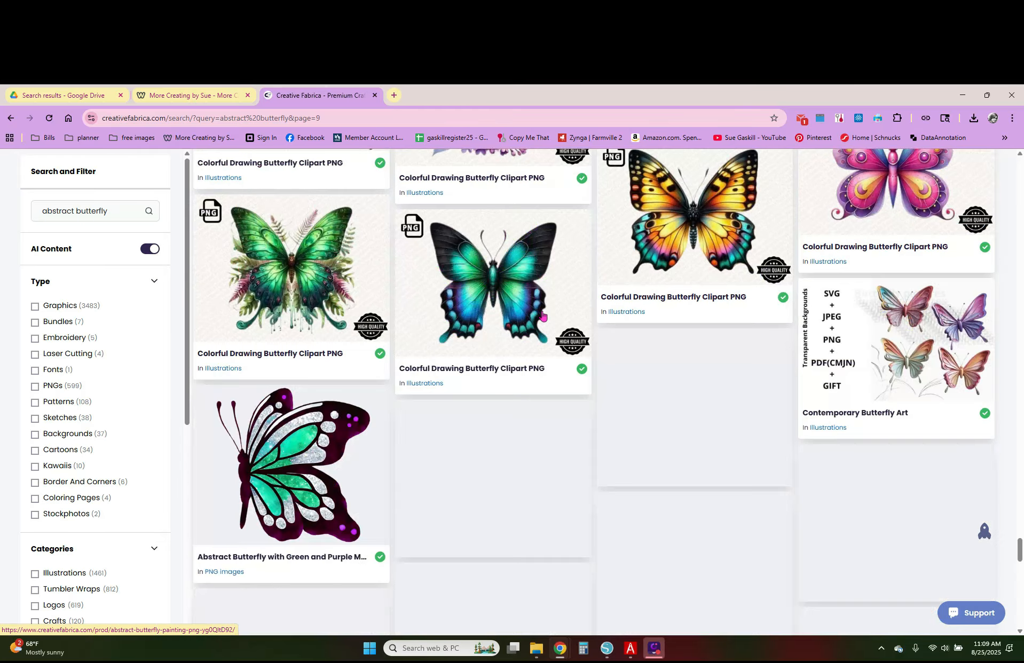
scroll(542, 315, "down", 6)
scroll(542, 315, "down", 10)
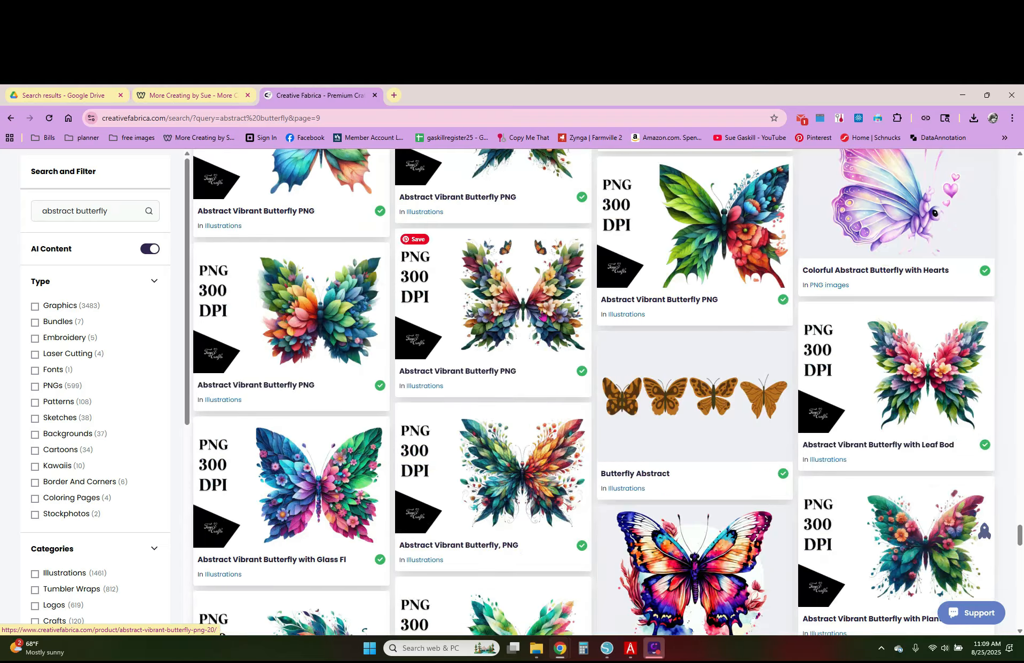
scroll(542, 316, "up", 15)
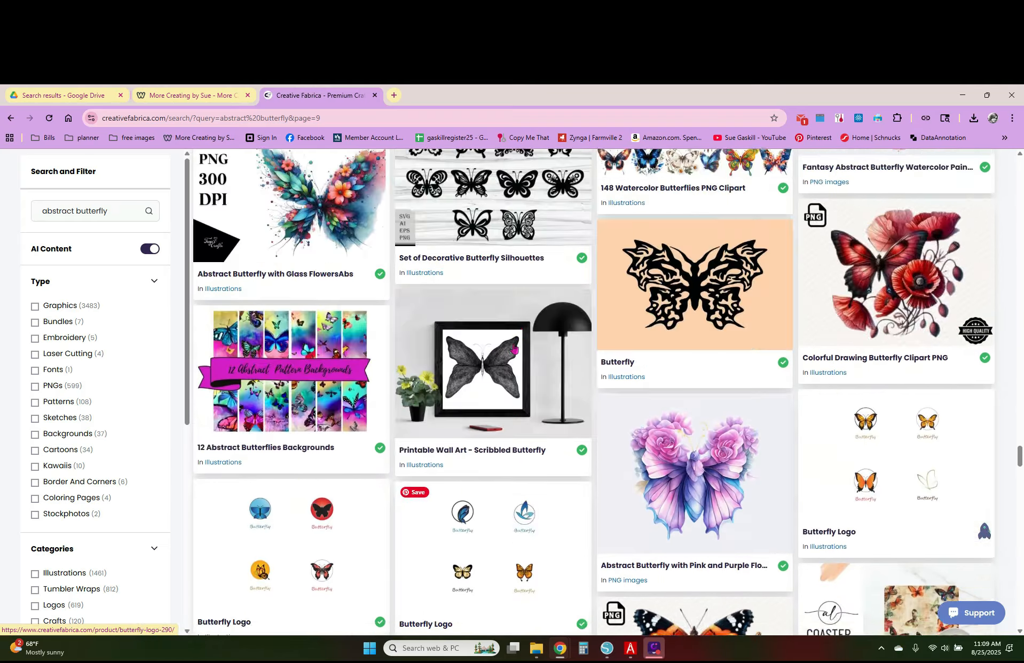
scroll(523, 341, "up", 20)
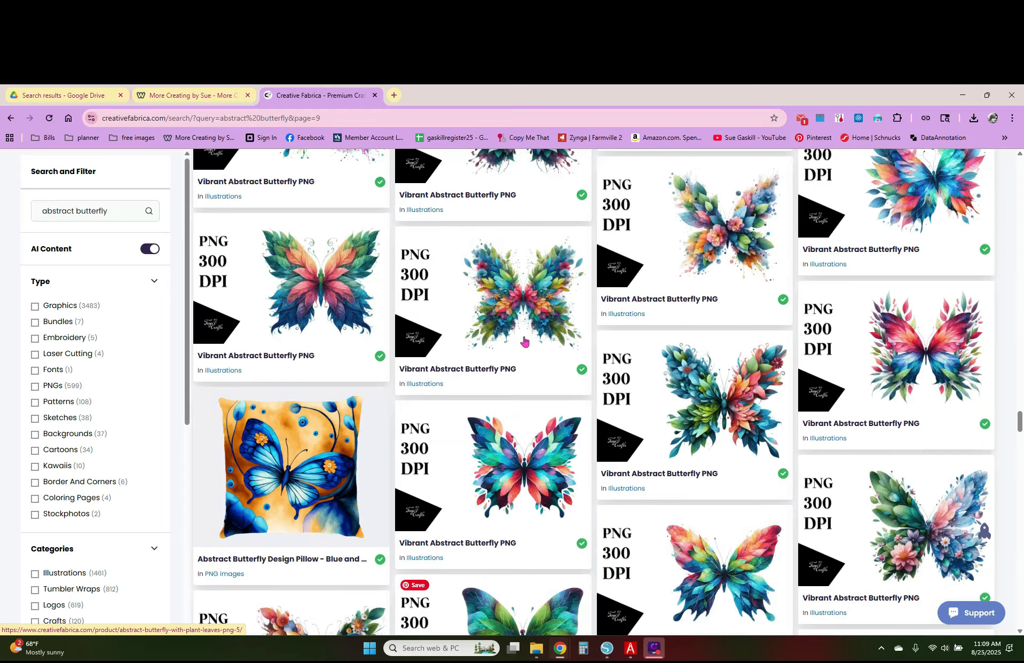
scroll(526, 332, "up", 15)
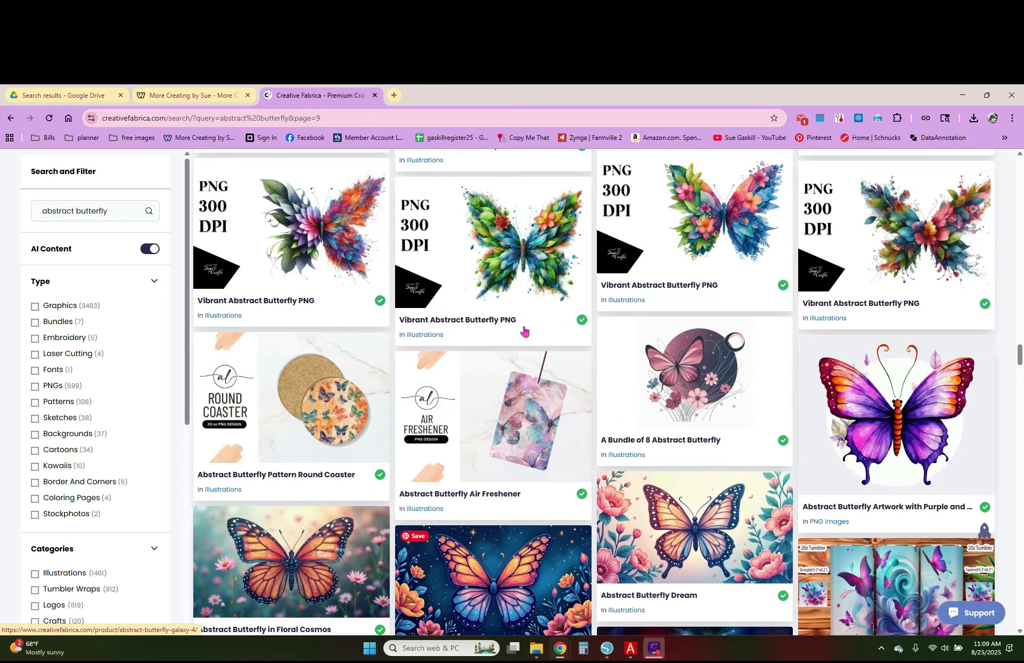
scroll(526, 324, "up", 14)
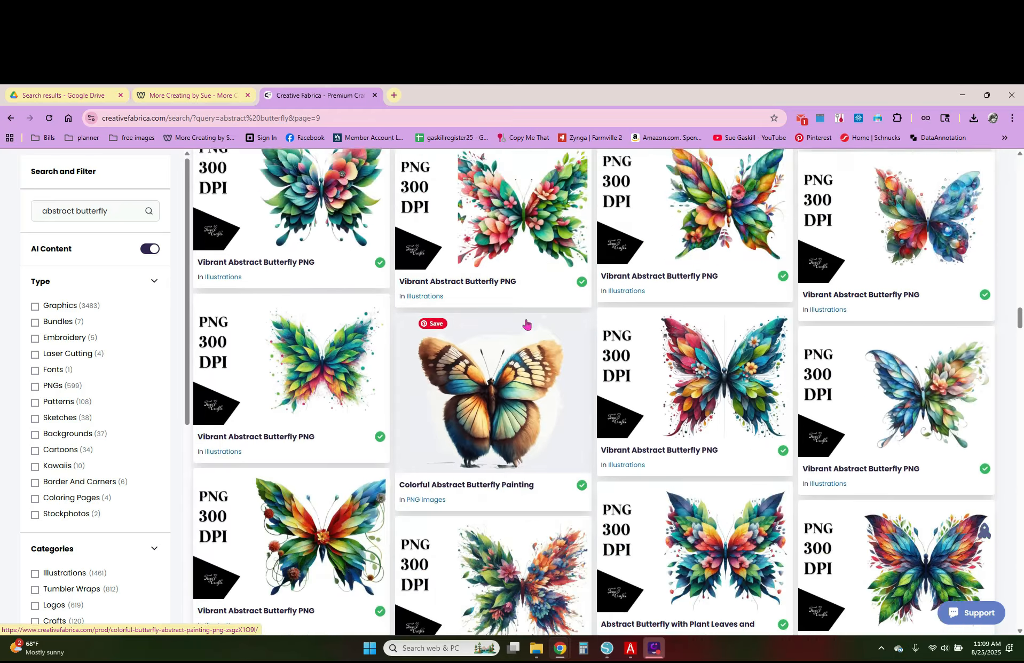
scroll(523, 326, "up", 5)
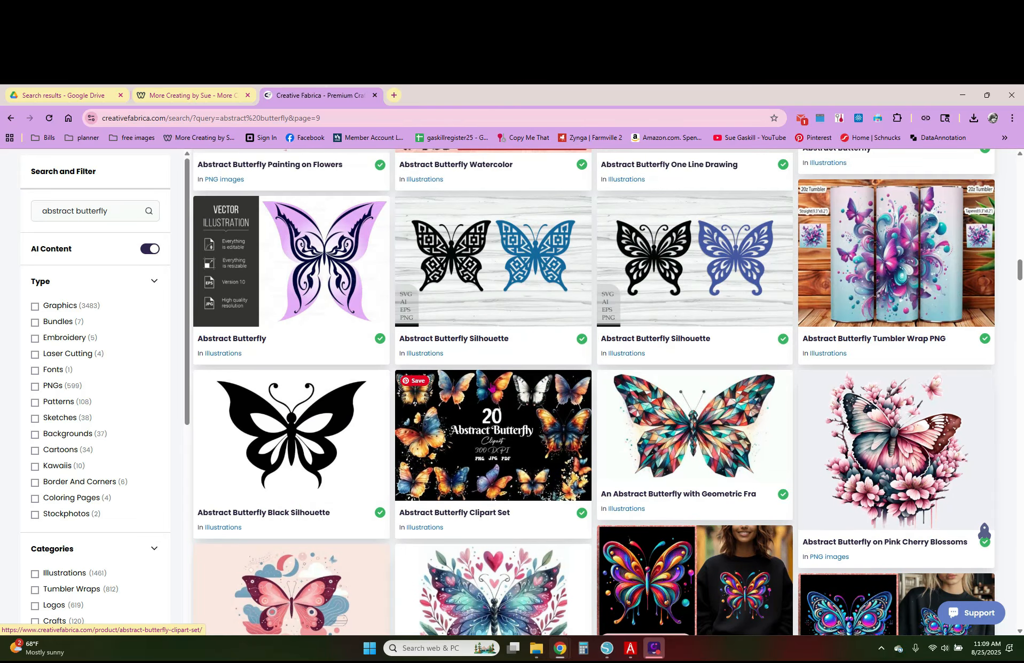
Download the Abstract Butterfly Clipart Set and extract its zip file in the Downloads folder.
left_click(492, 388)
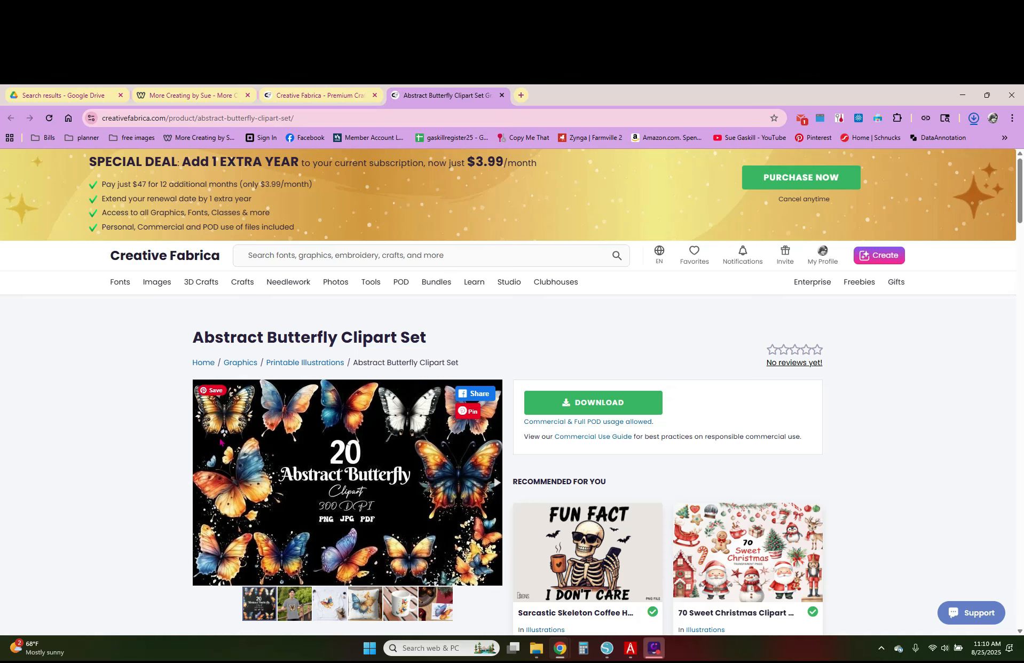
key("alt+Tab")
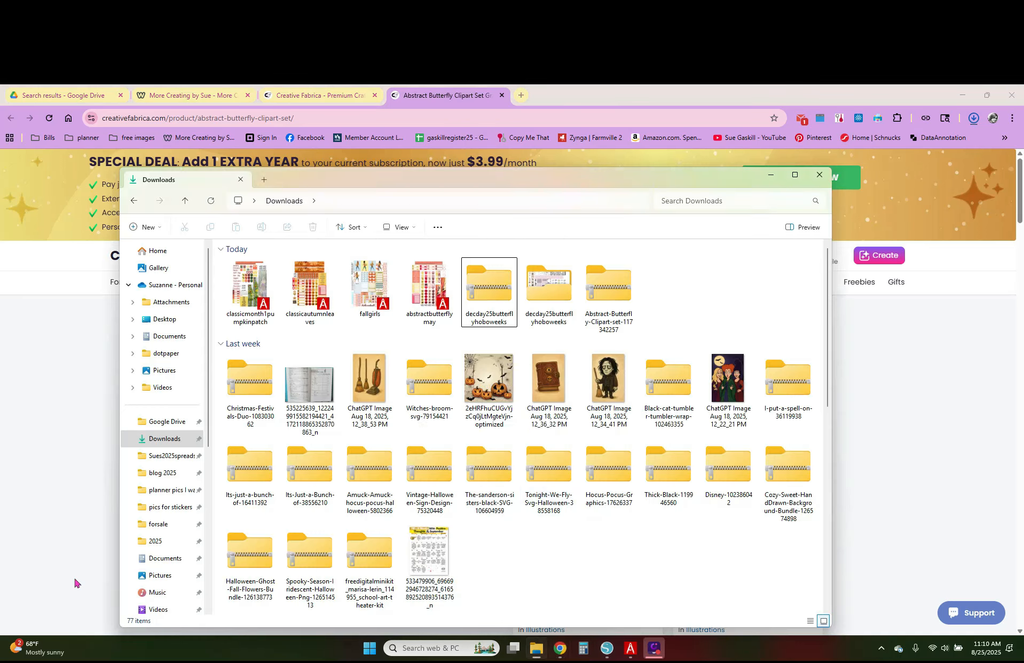
left_click(610, 291)
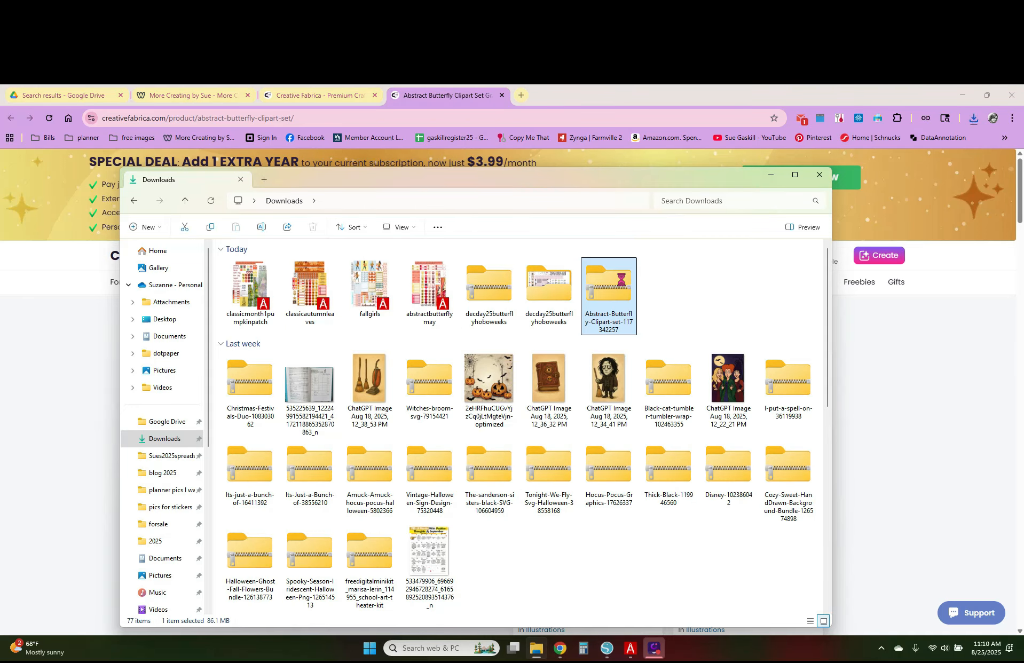
right_click(610, 291)
mouse_move(663, 348)
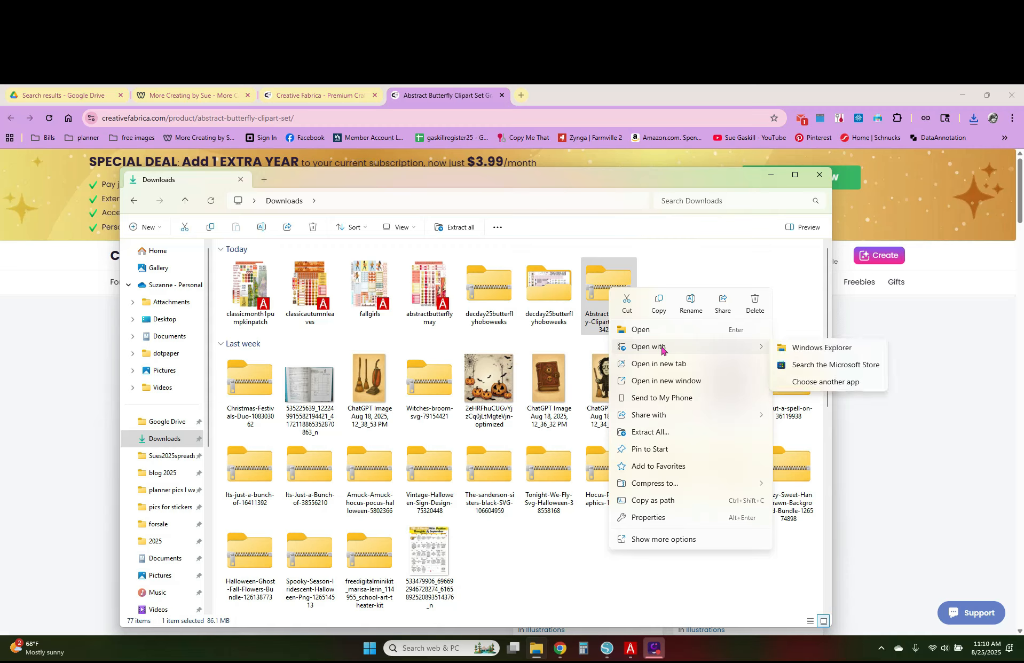
left_click(661, 432)
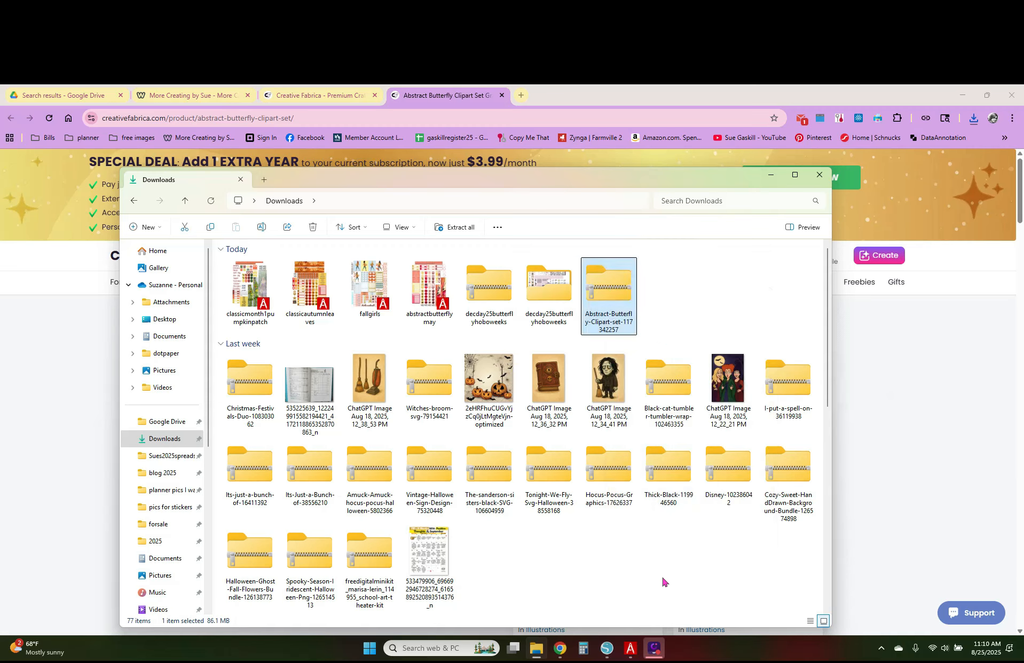
left_click(614, 474)
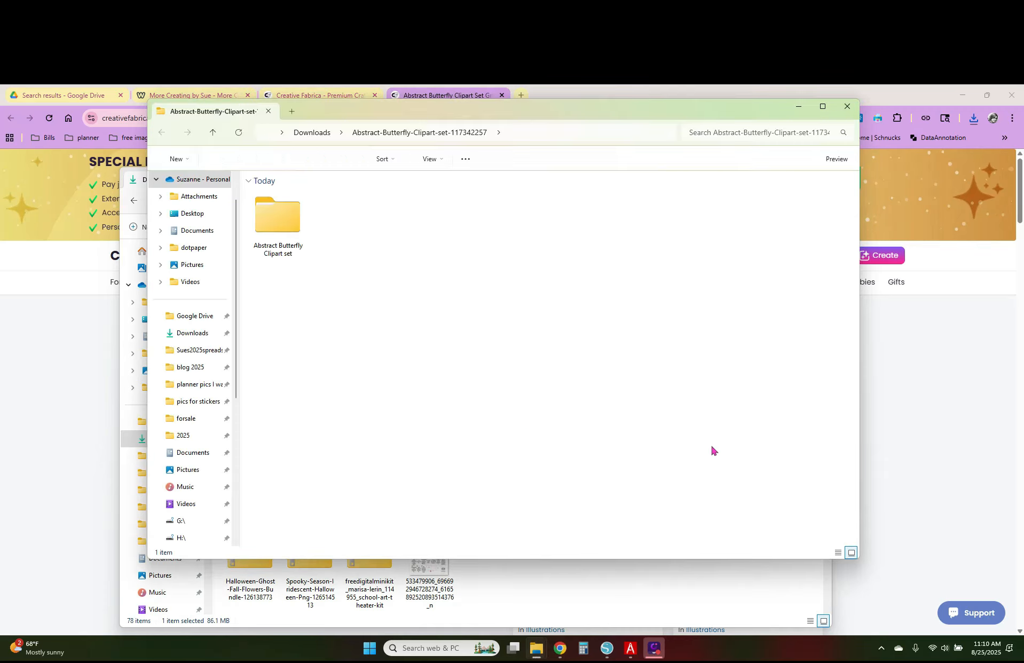
Open the png folder inside the extracted Abstract Butterfly Clipart set and move its window out of the way.
double_click(278, 220)
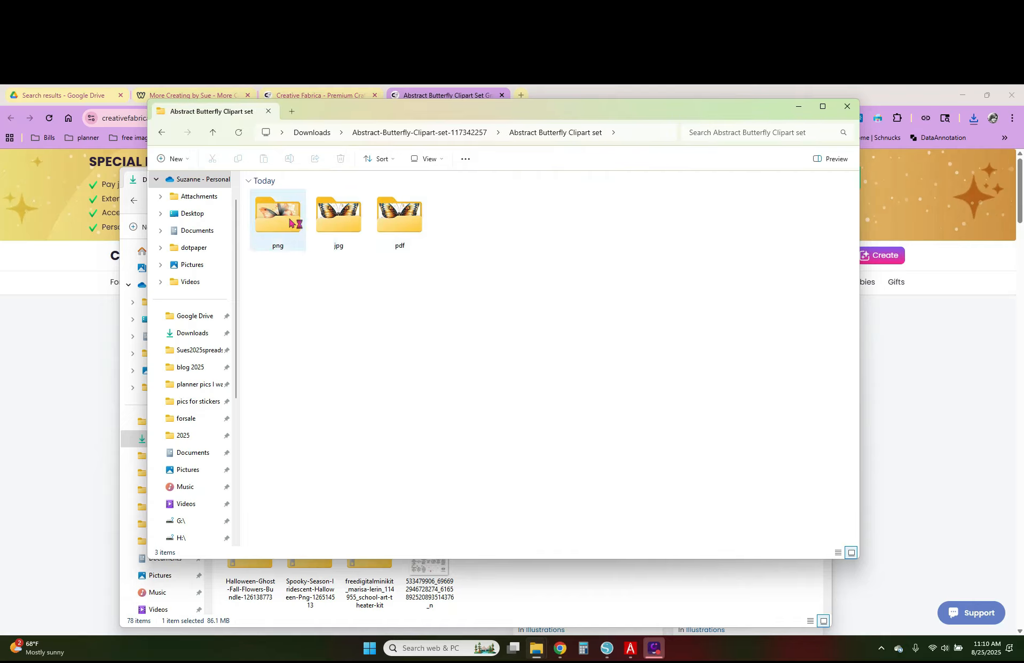
double_click(287, 219)
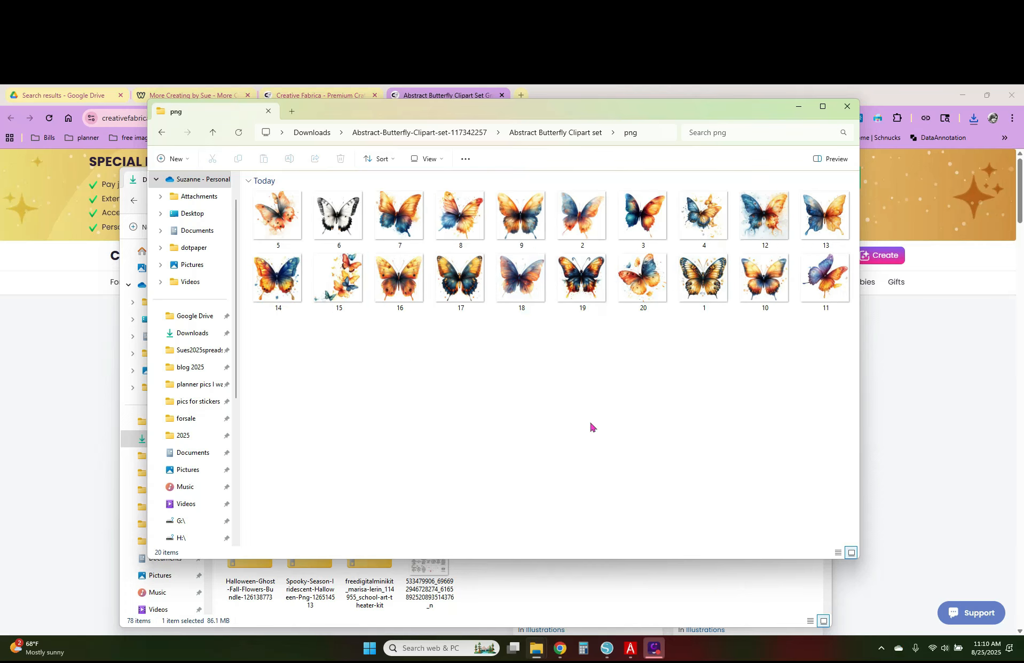
left_click_drag(596, 111, 0, 174)
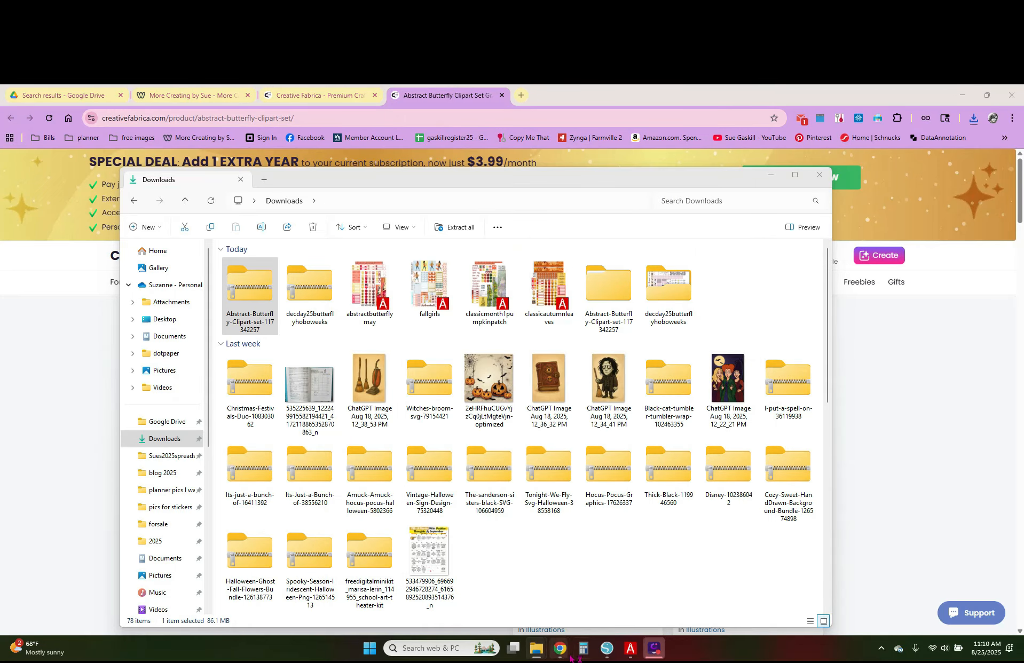
Switch to Silhouette Studio and place the orange-and-blue butterfly PNG in the empty area below the September page.
left_click(607, 648)
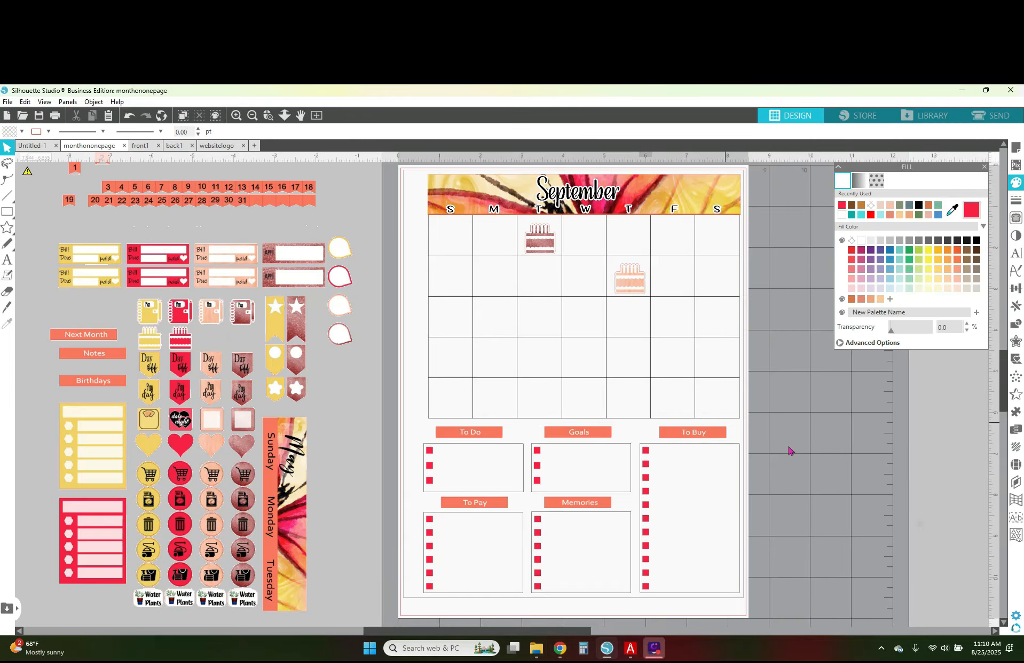
scroll(855, 477, "down", 5)
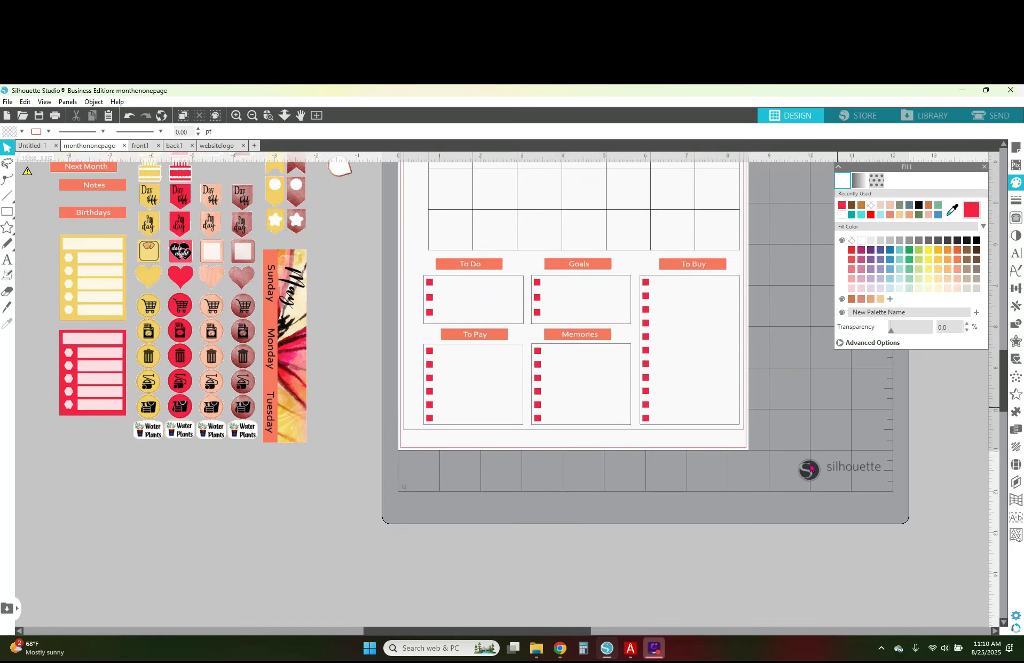
scroll(834, 441, "down", 8)
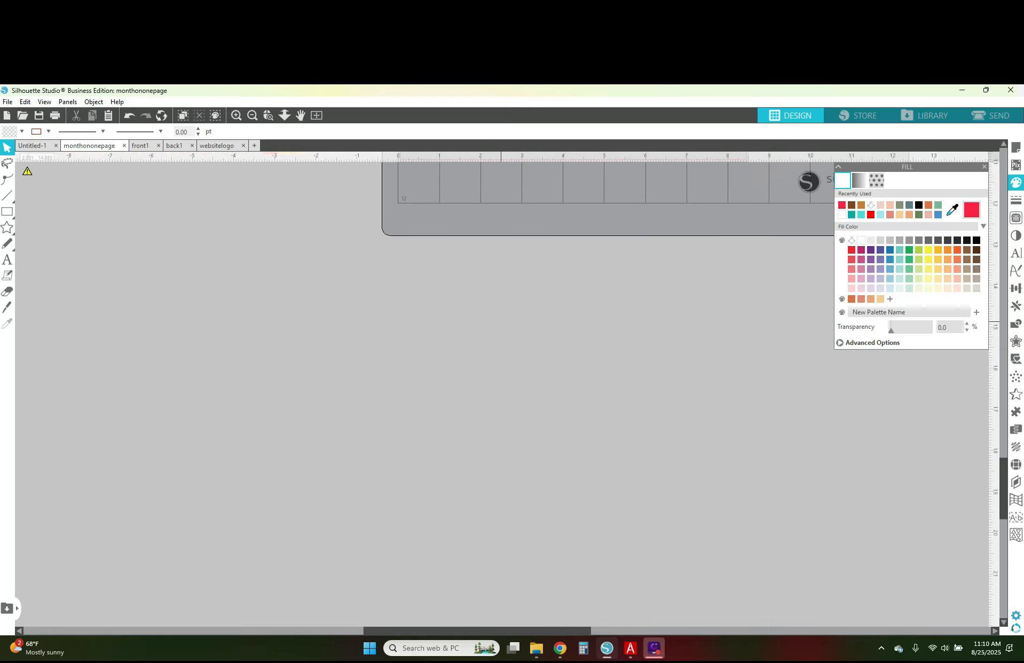
scroll(466, 373, "up", 1)
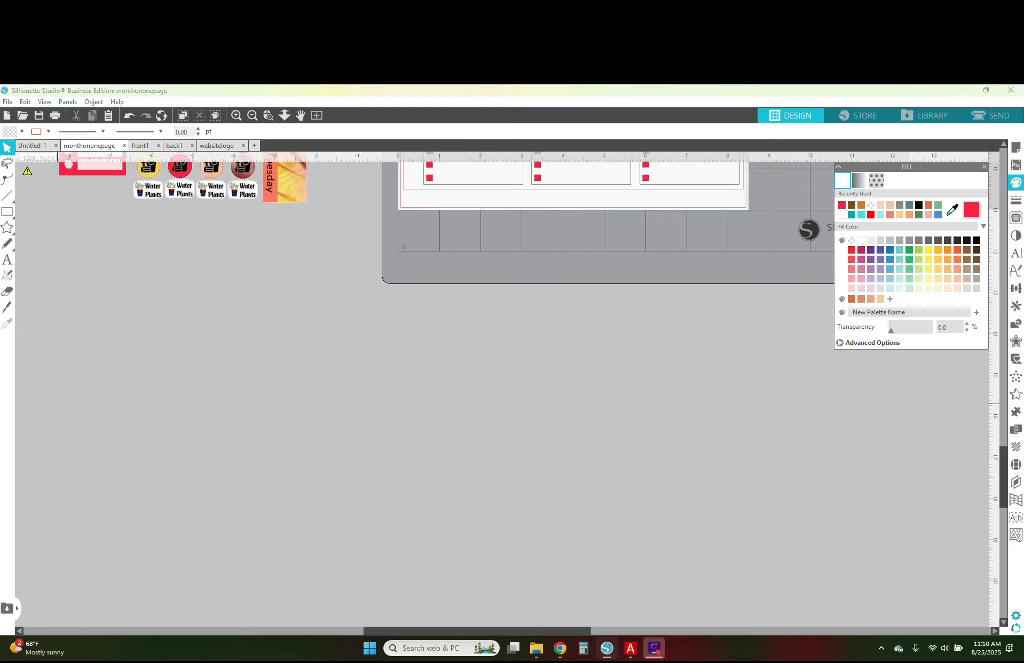
left_click_drag(162, 402, 451, 460)
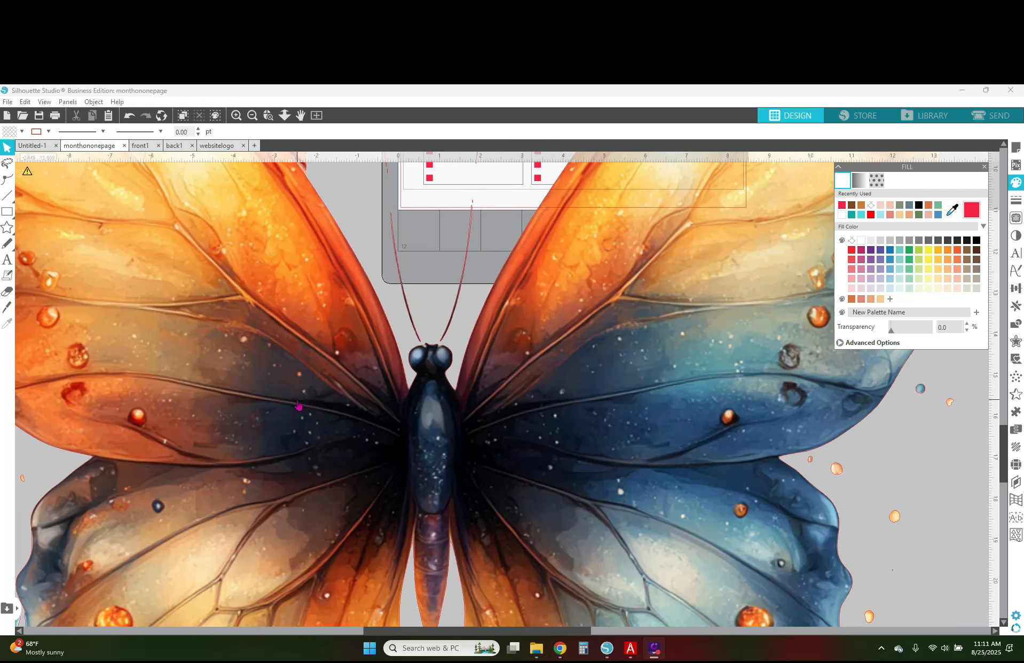
Remove the red outline from the imported butterfly image.
left_click(337, 418)
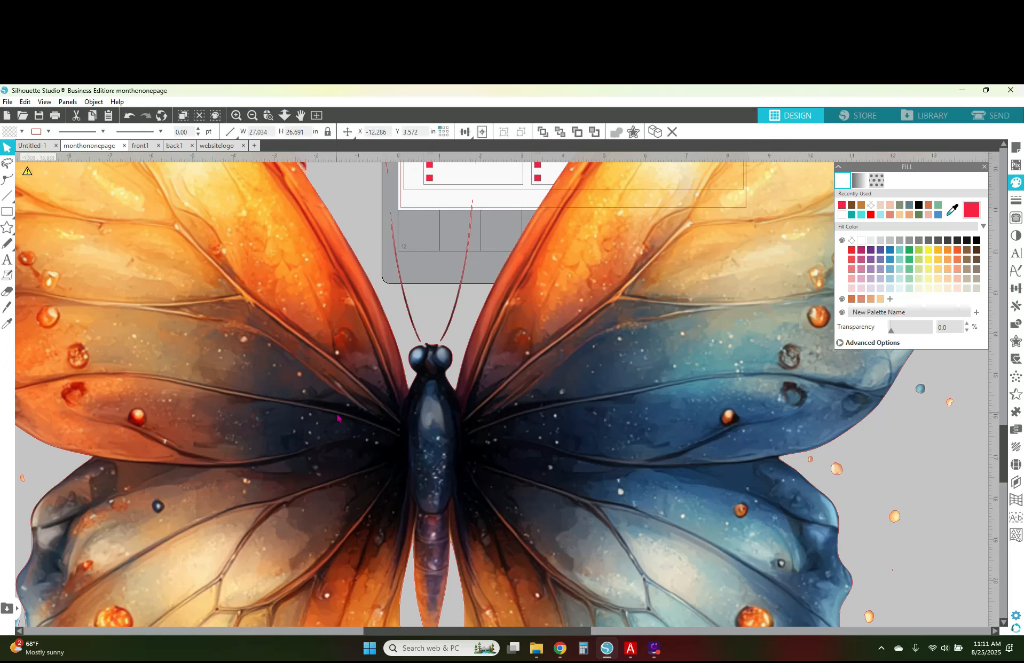
left_click(48, 132)
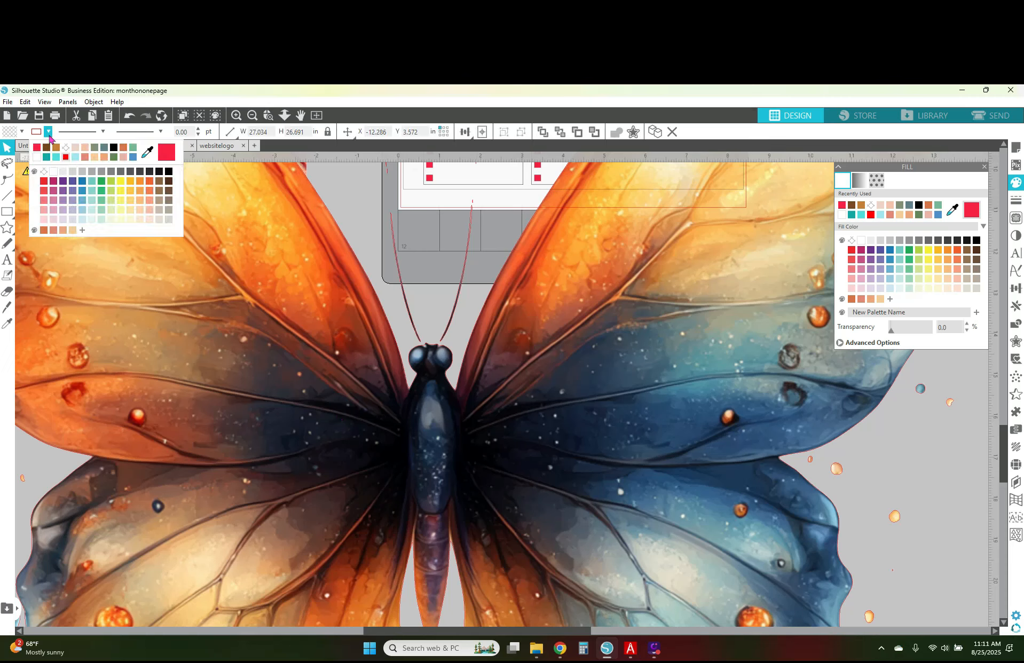
left_click(111, 353)
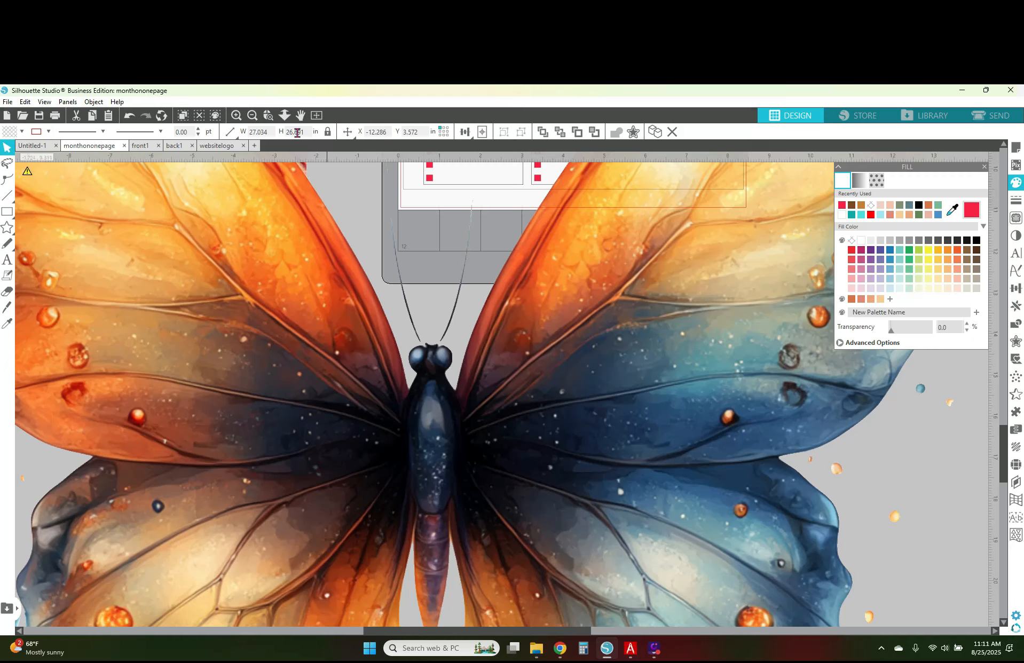
Set the butterfly's height to 2 in and move it up to just below the September page.
type("2")
key("Return")
scroll(507, 514, "up", 1)
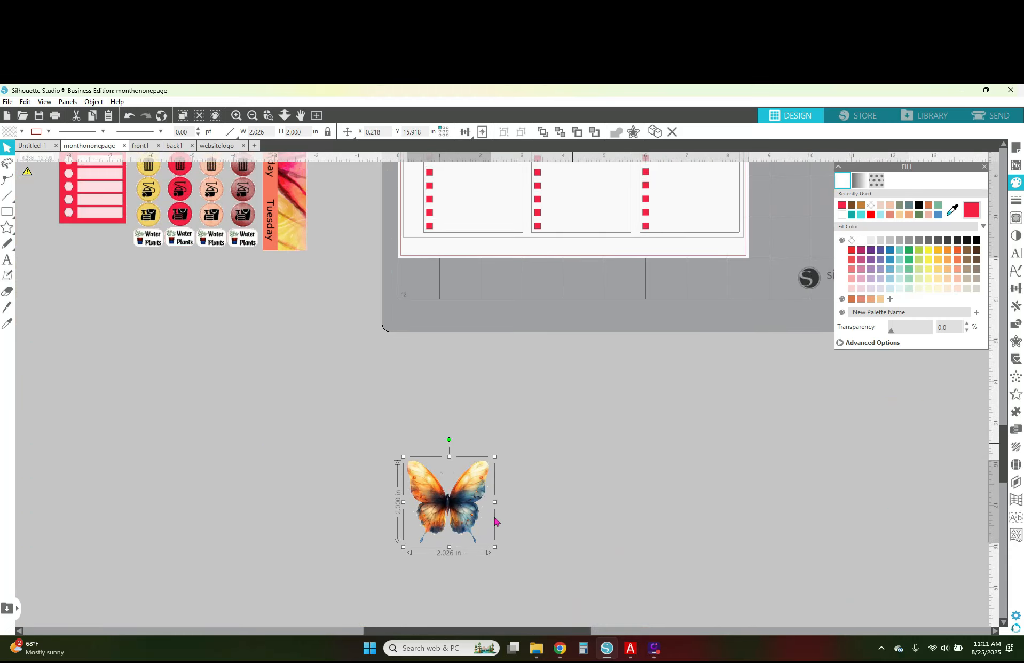
left_click_drag(470, 513, 532, 358)
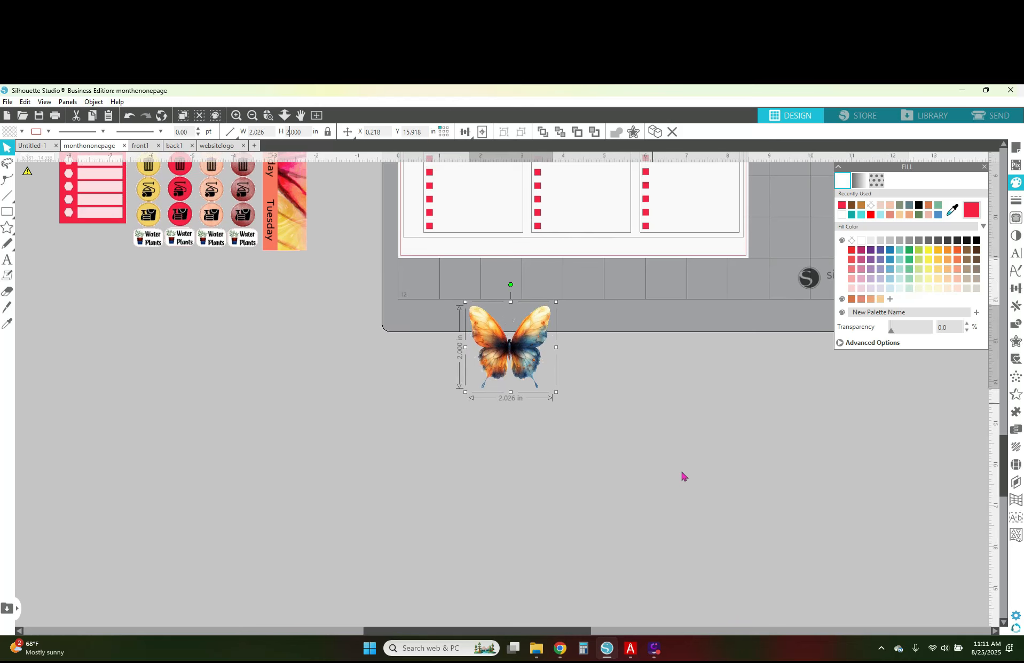
Move the butterfly onto the September page over the To Buy label's end, shrink it to about 1.1 in wide and tilt it clockwise.
scroll(689, 473, "up", 5)
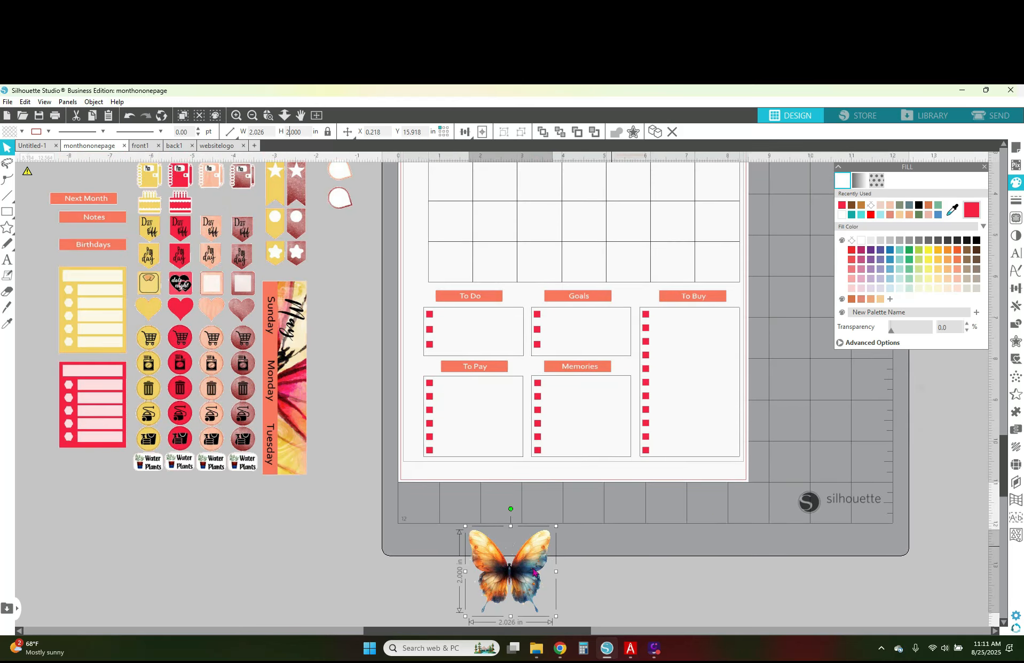
scroll(534, 573, "up", 2)
left_click_drag(543, 623, 722, 422)
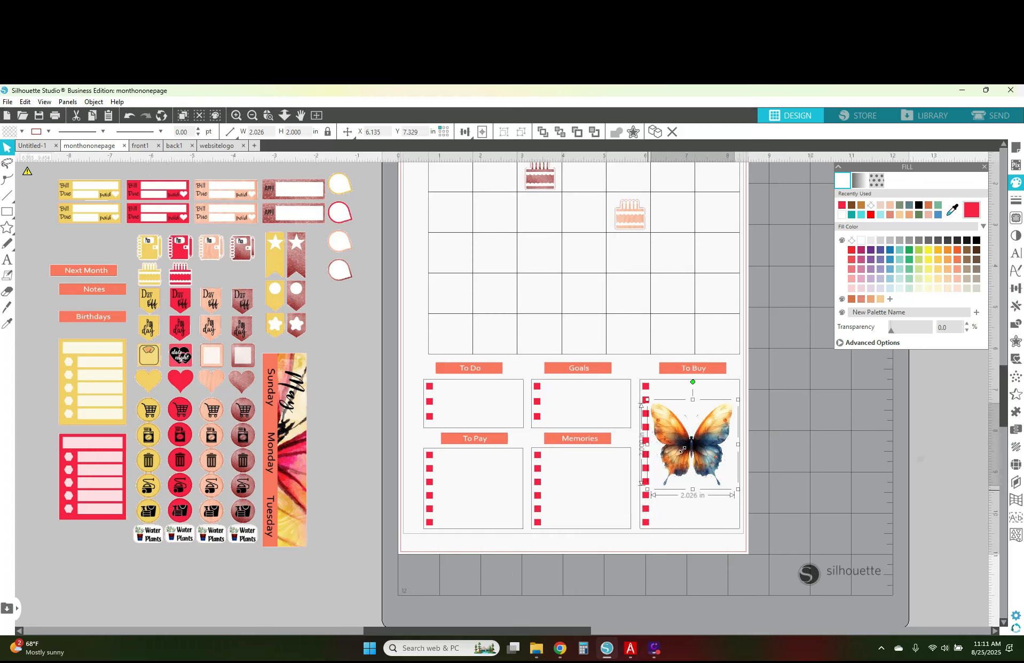
left_click_drag(683, 450, 685, 452)
left_click_drag(711, 383, 731, 388)
left_click_drag(726, 429, 729, 395)
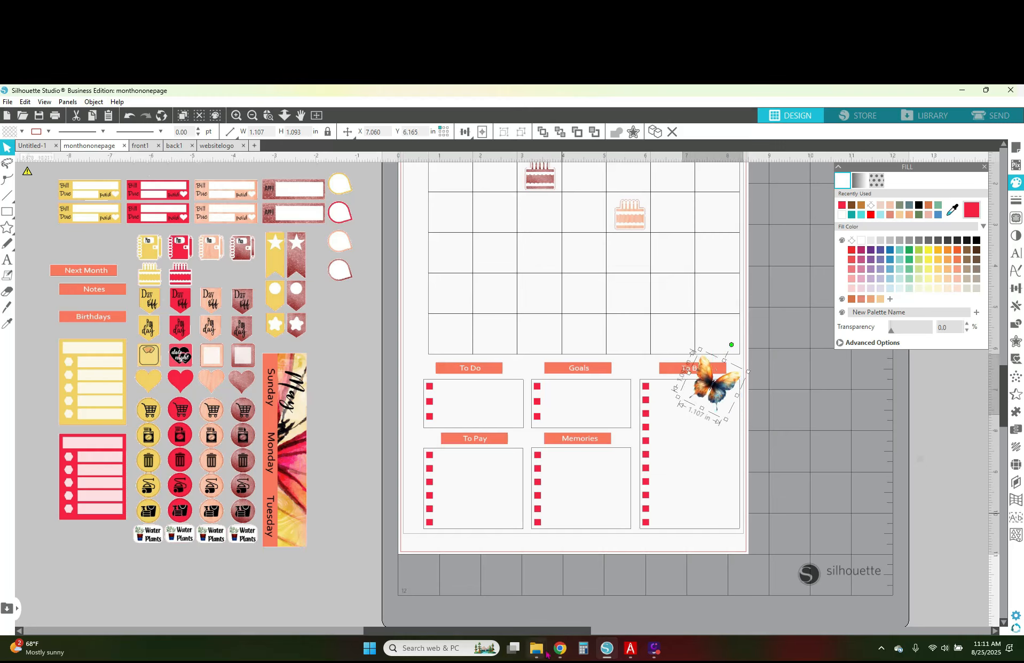
Switch to Chrome and search Creative Fabrica for "orange and pink butterfly".
mouse_move(559, 648)
left_click(609, 594)
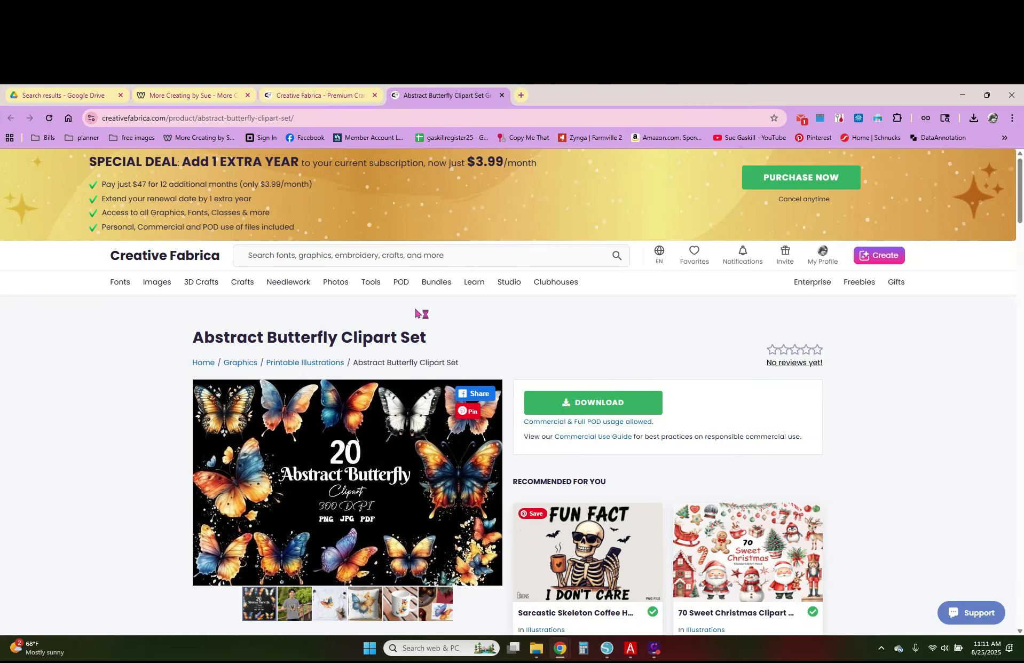
left_click(337, 256)
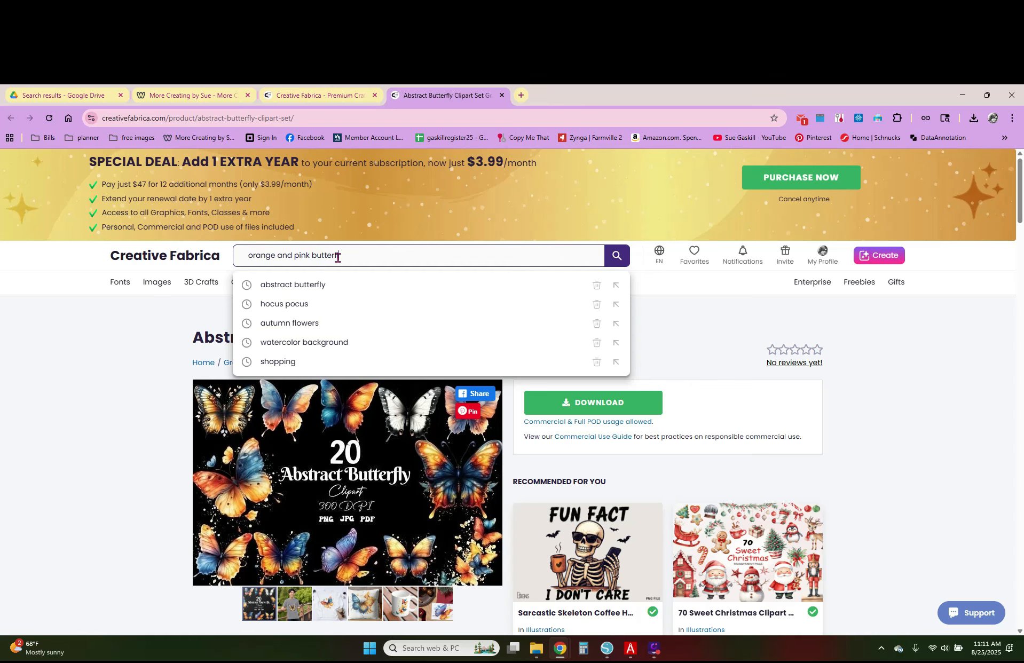
key("Return")
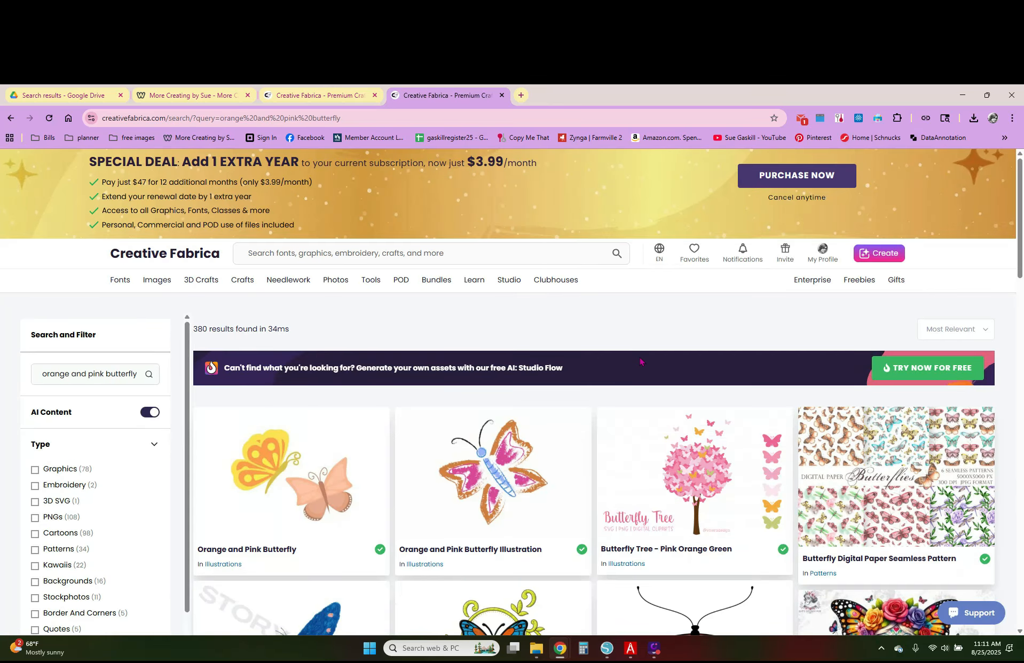
Examine the orange and pink butterfly search results for graphics that match the planner's colors.
scroll(641, 363, "down", 5)
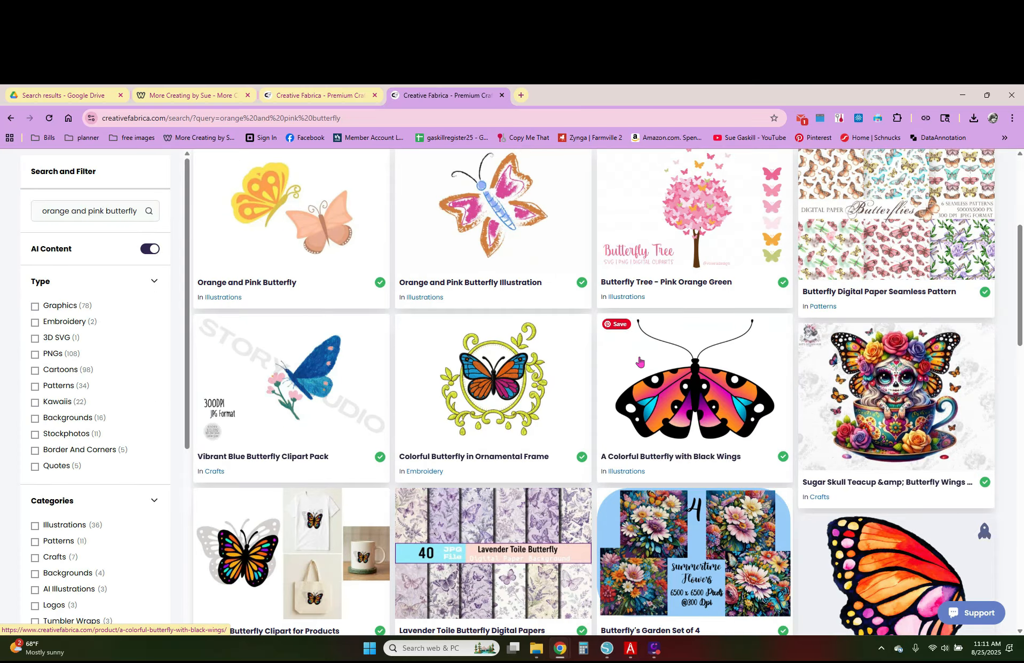
scroll(640, 362, "down", 7)
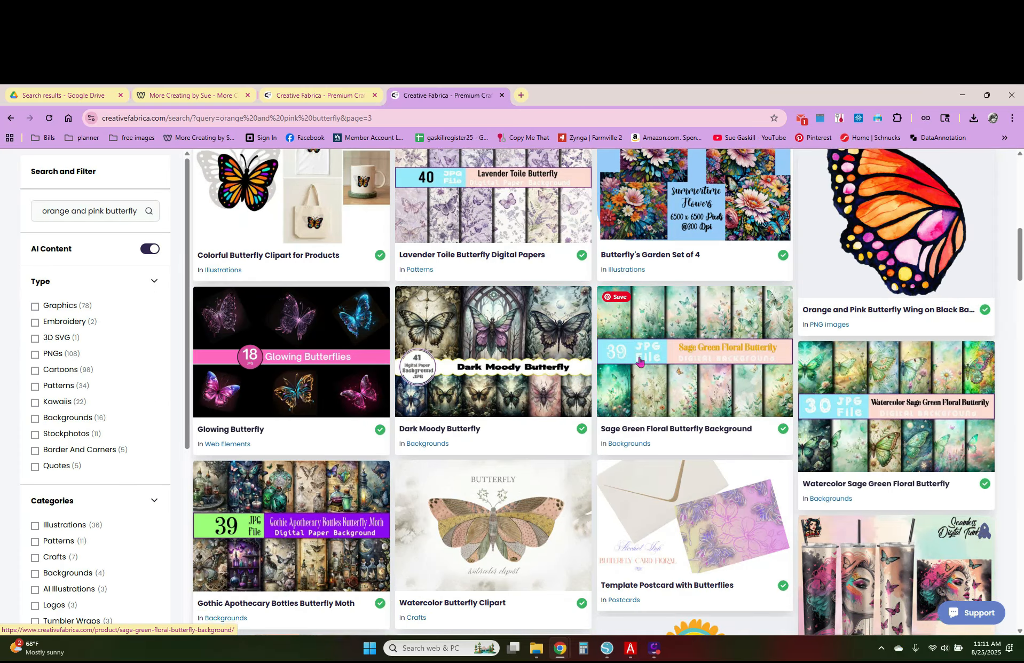
scroll(640, 362, "down", 7)
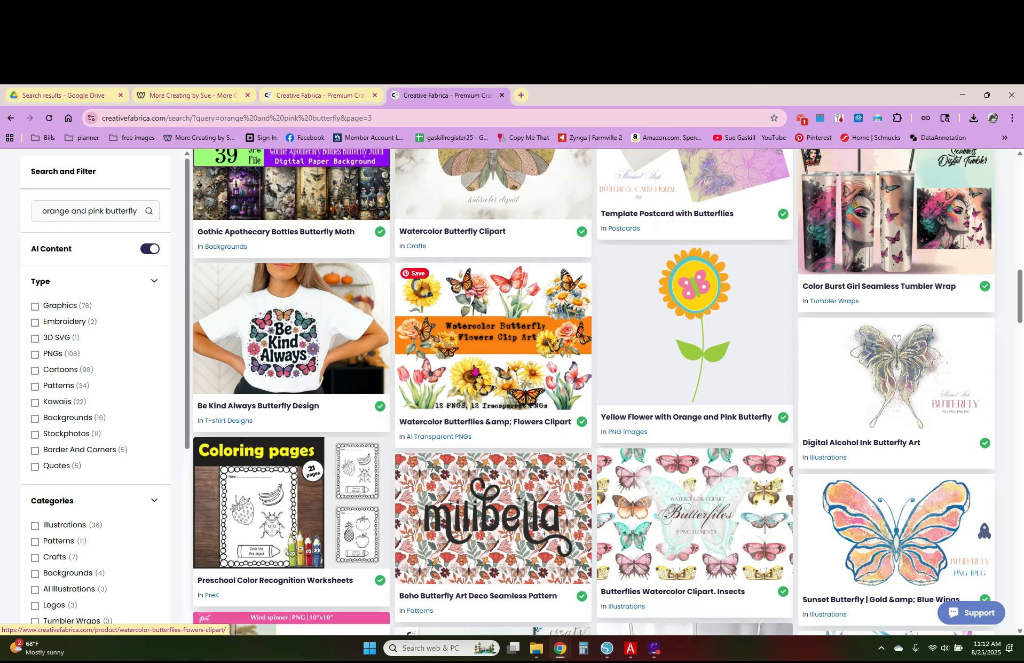
scroll(543, 370, "down", 5)
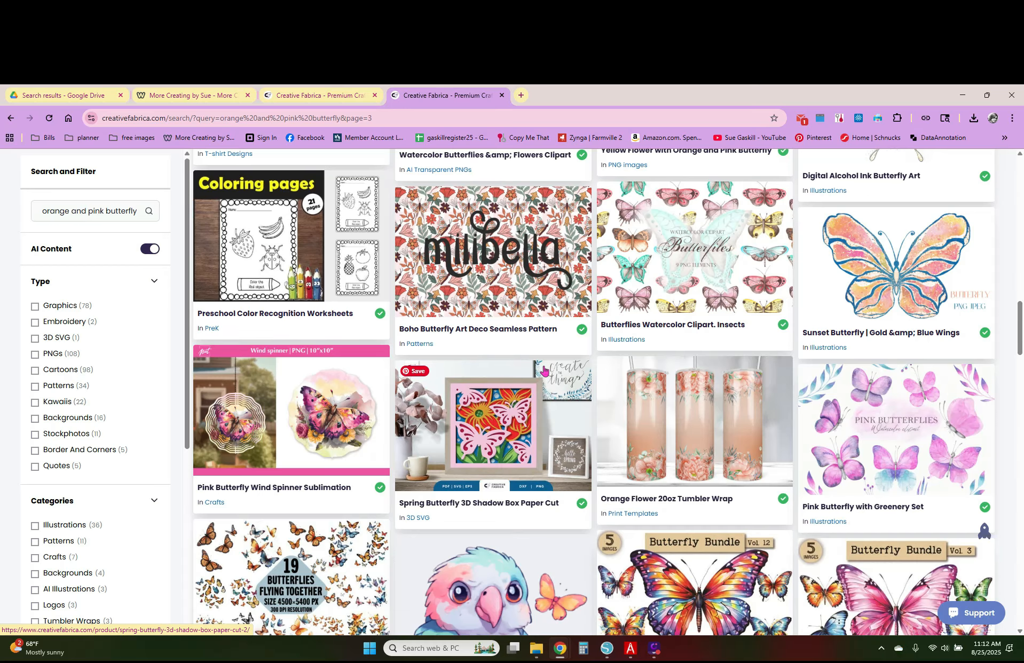
scroll(543, 370, "down", 5)
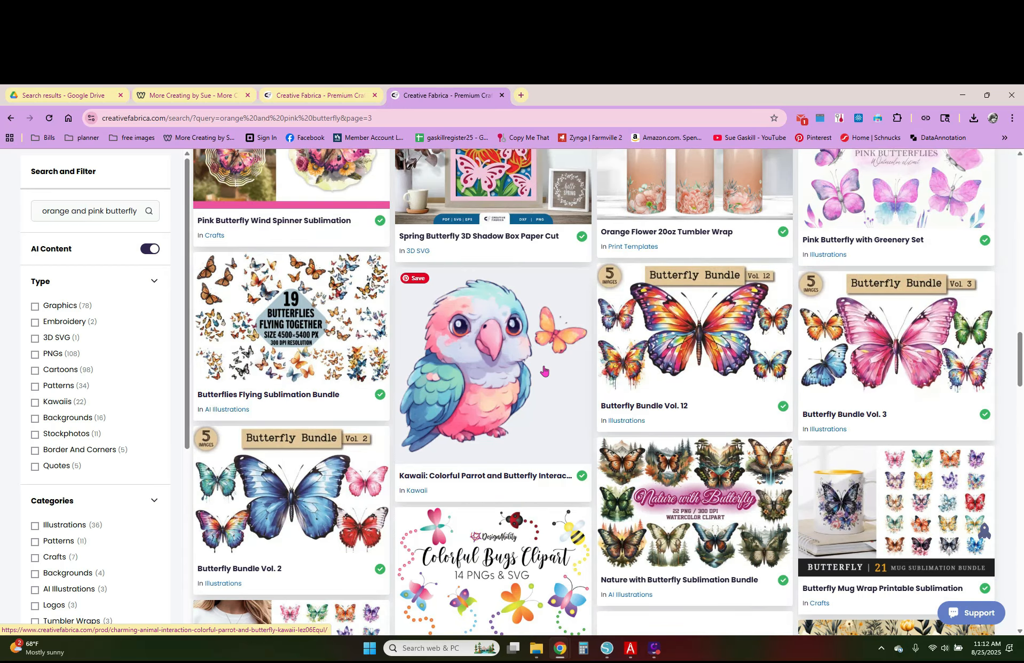
scroll(543, 371, "down", 5)
scroll(544, 371, "down", 15)
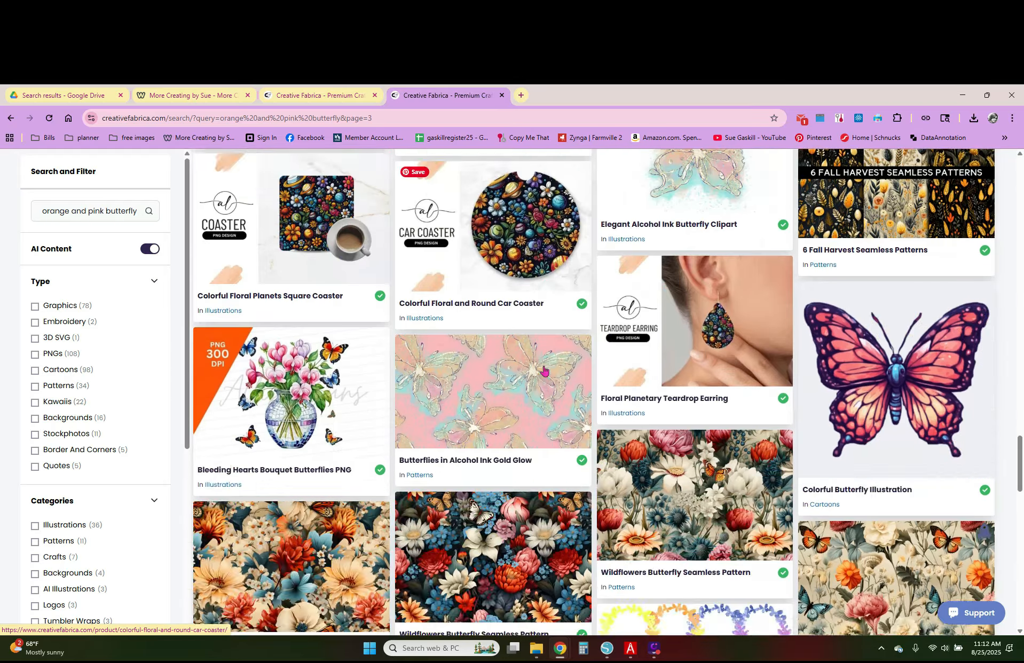
scroll(543, 370, "down", 10)
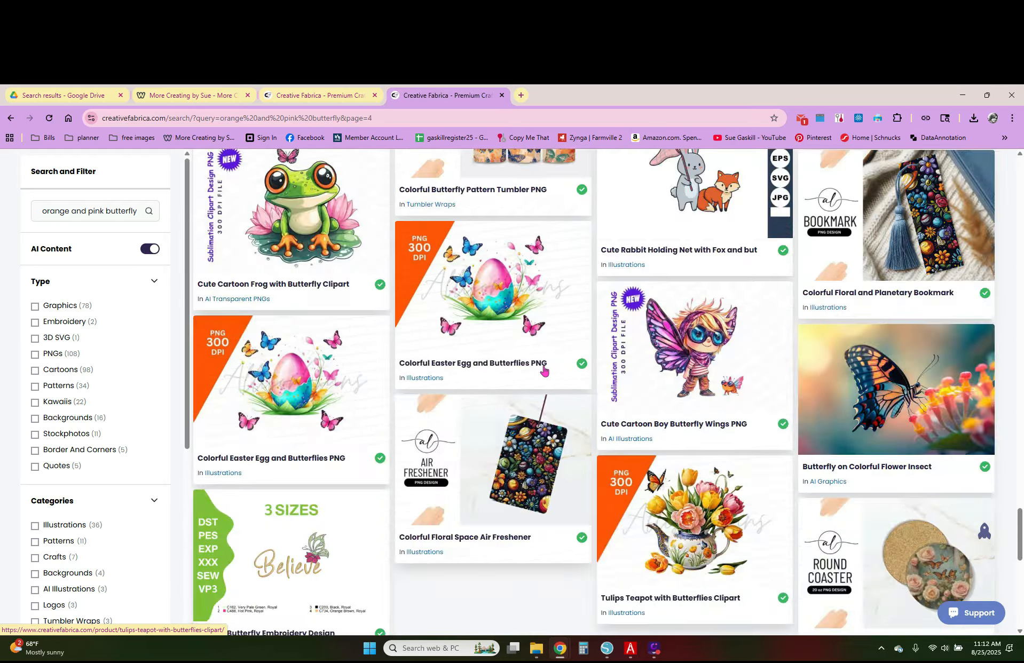
scroll(543, 370, "down", 6)
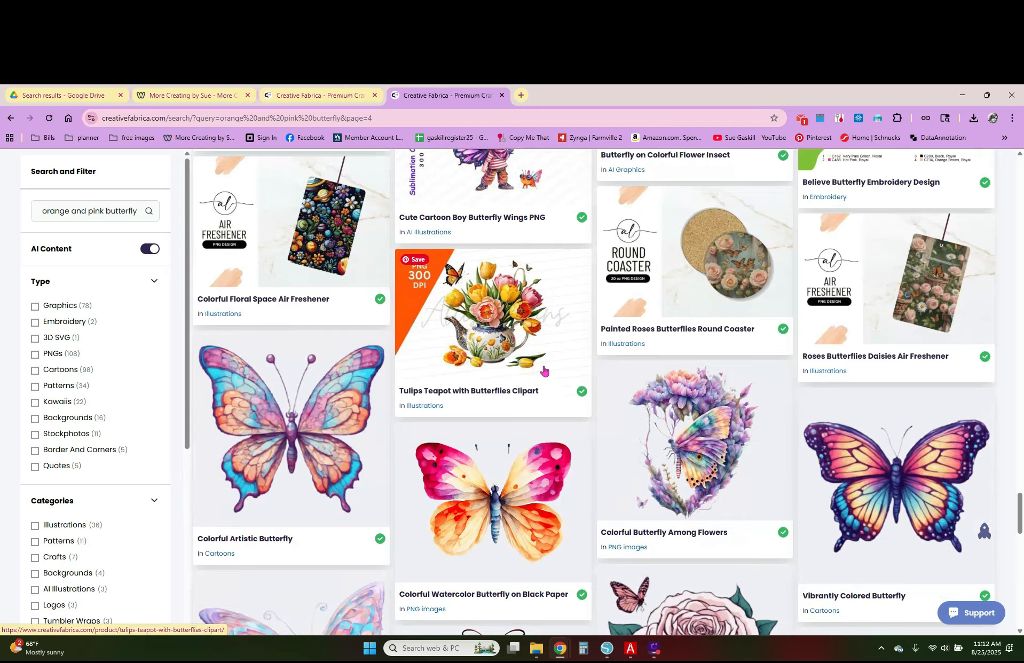
scroll(544, 370, "down", 12)
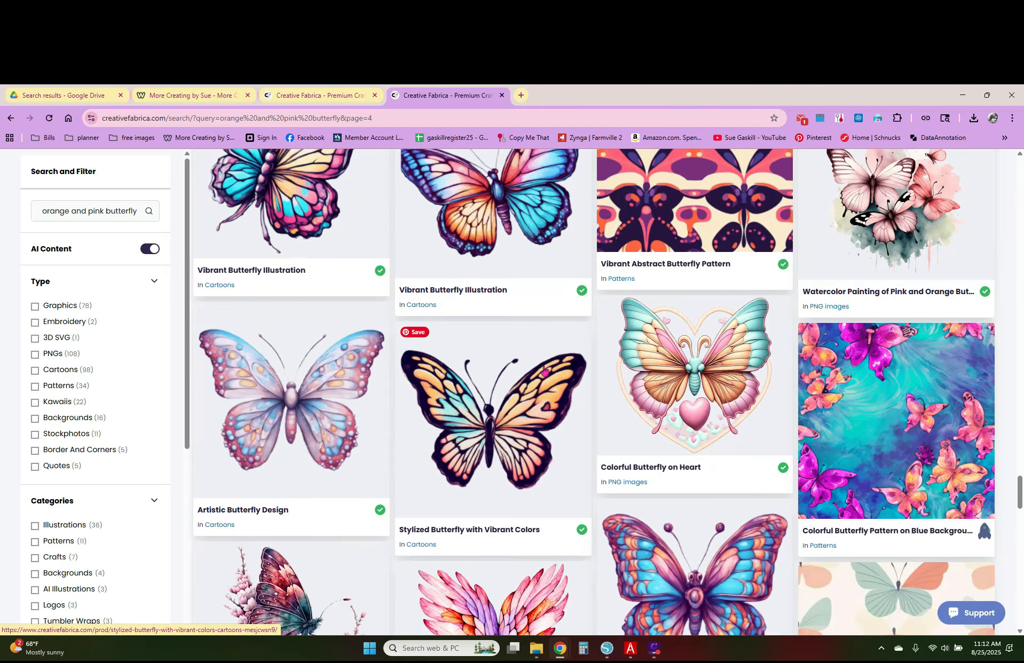
scroll(543, 371, "down", 12)
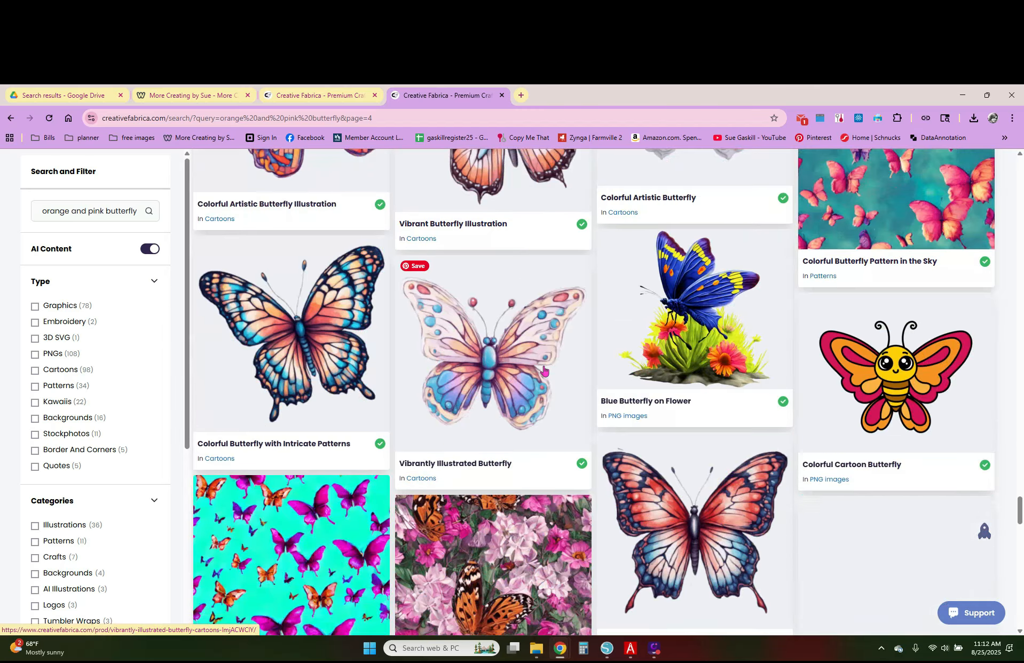
scroll(544, 371, "down", 11)
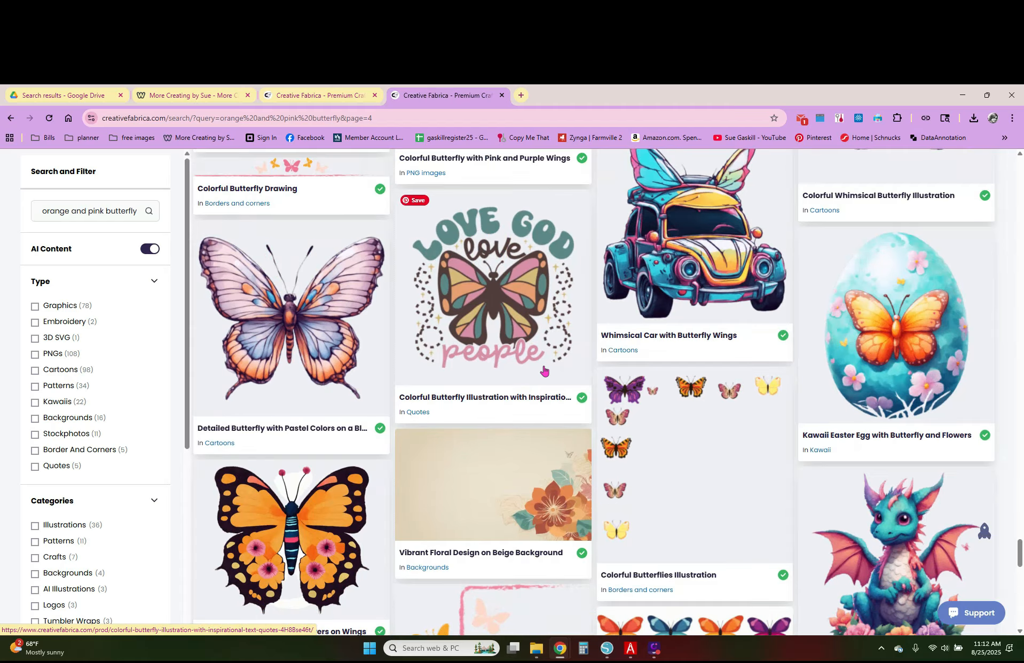
scroll(544, 370, "down", 4)
scroll(544, 371, "up", 3)
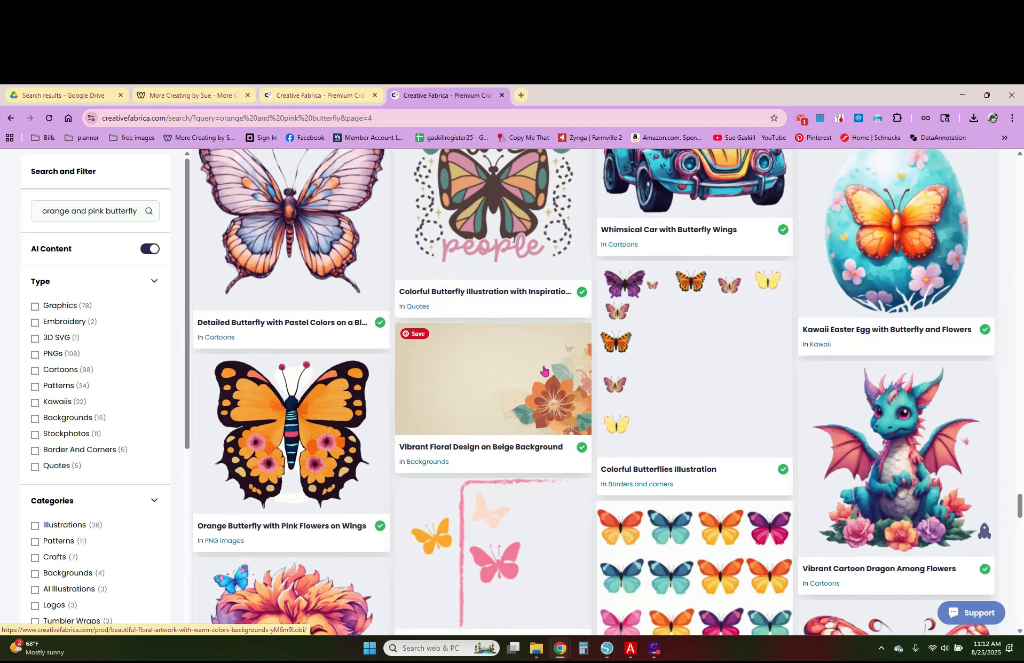
scroll(448, 346, "down", 11)
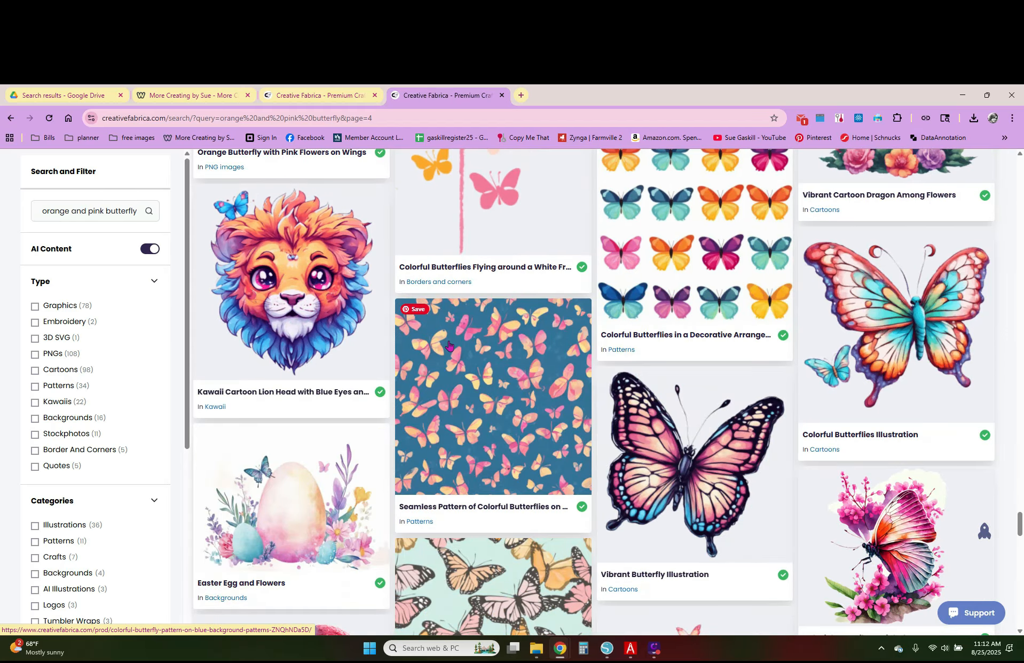
scroll(448, 346, "down", 15)
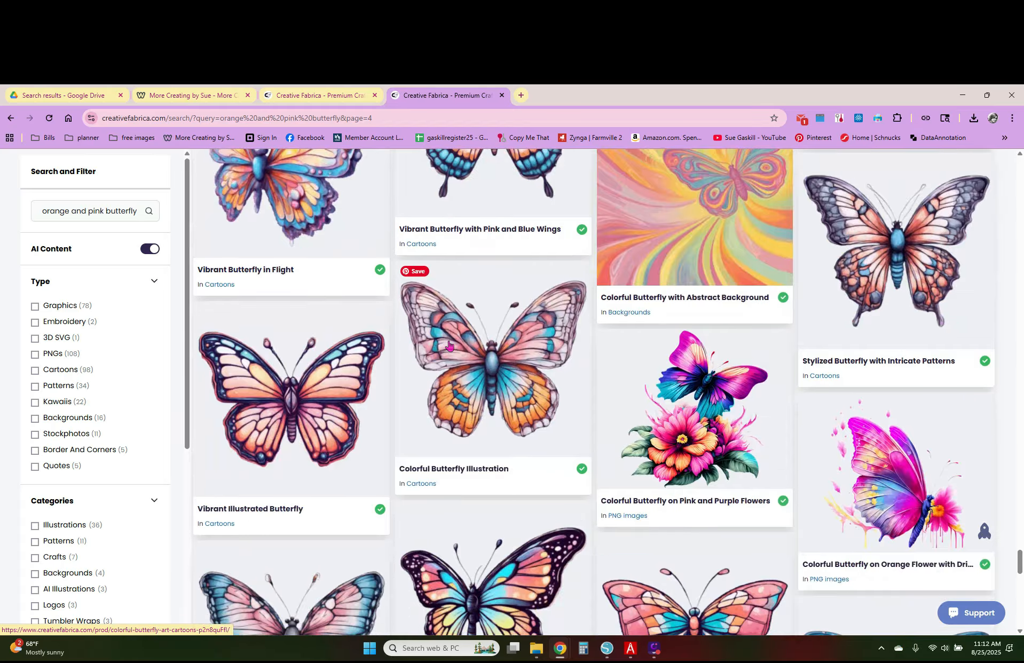
scroll(449, 346, "down", 15)
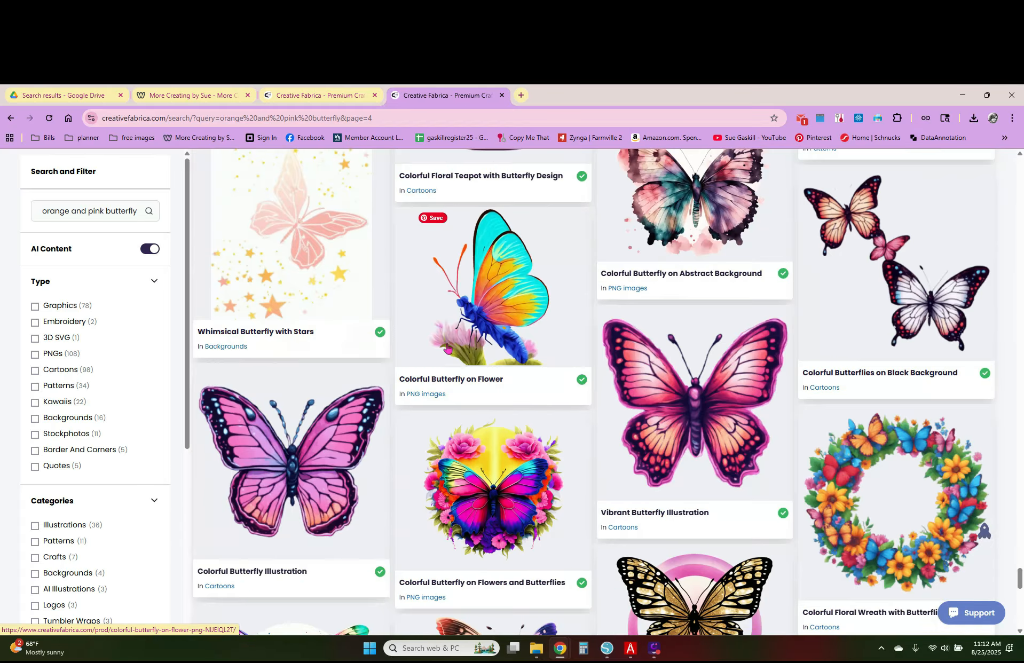
scroll(448, 348, "down", 15)
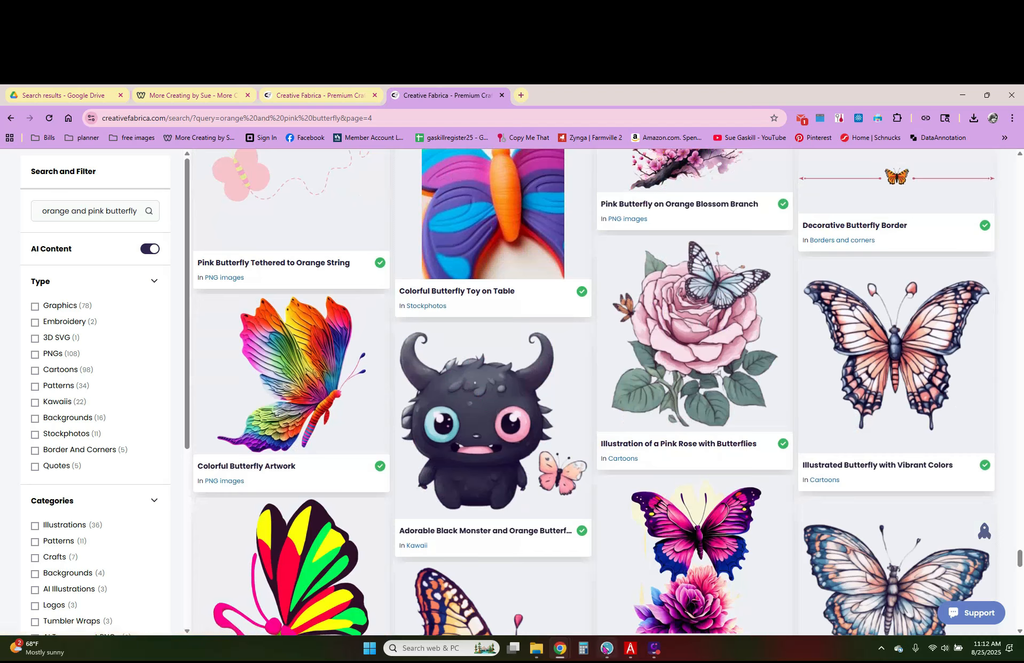
Switch back to Silhouette Studio and shift the butterfly slightly lower over the end of the To Buy label.
left_click(607, 648)
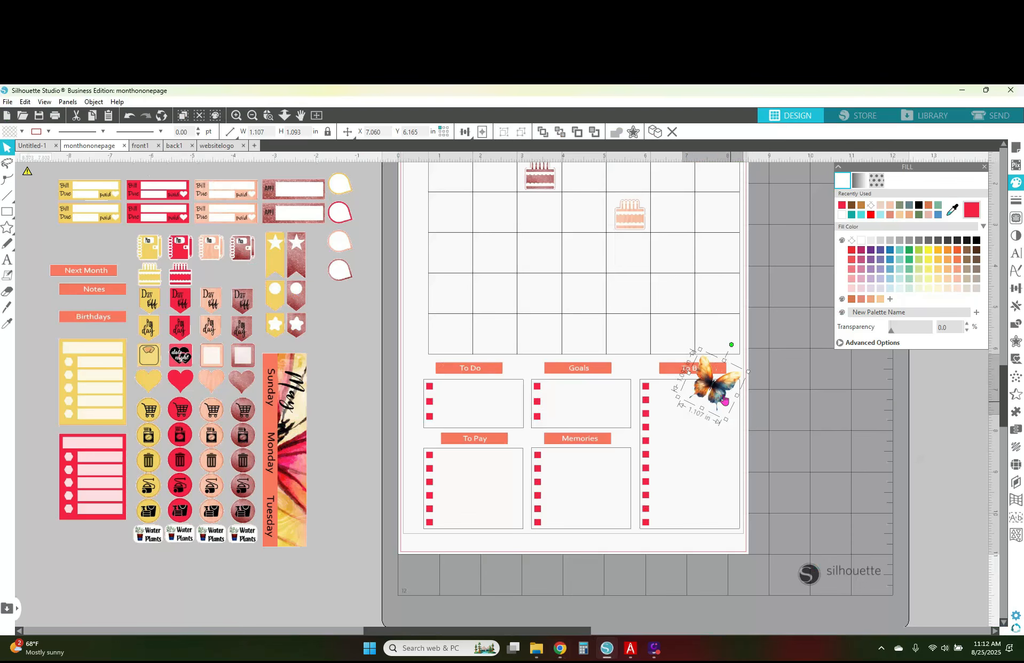
left_click(668, 370)
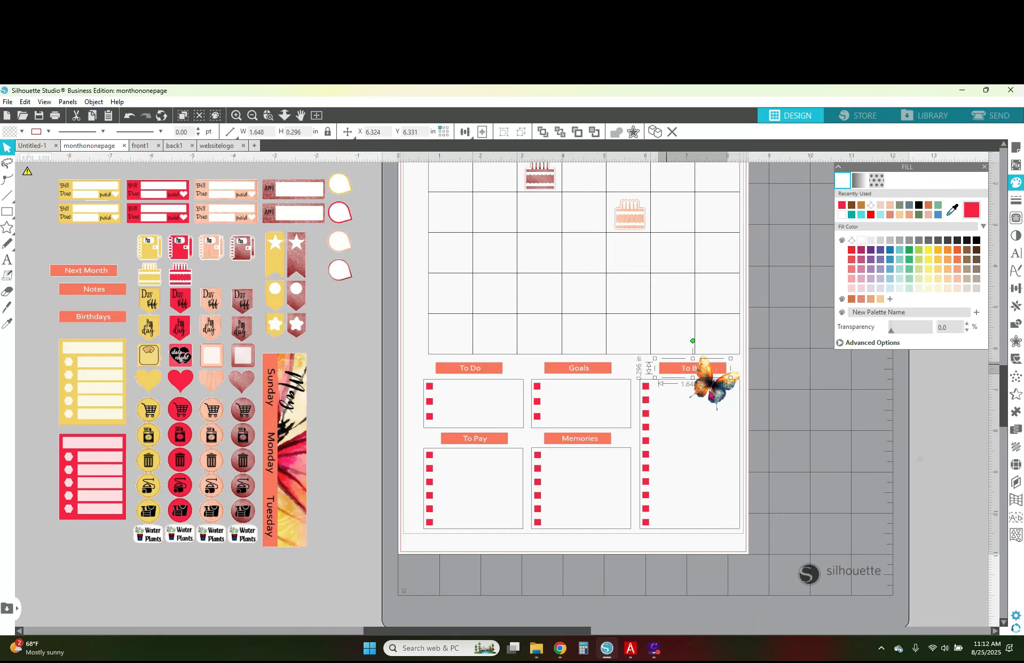
mouse_move(718, 401)
left_mouse_down()
mouse_move(730, 412)
mouse_move(721, 410)
left_mouse_up()
left_click(921, 459)
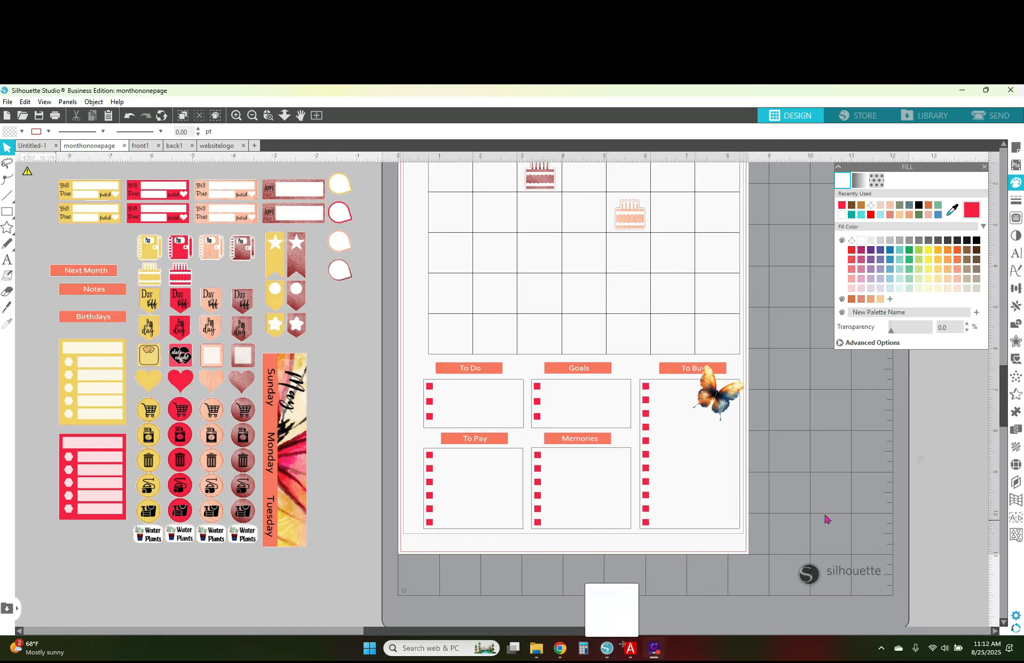
Bring the yellow-orange butterfly image with black wing spots into the design and remove its red outline.
left_click_drag(656, 617, 266, 358)
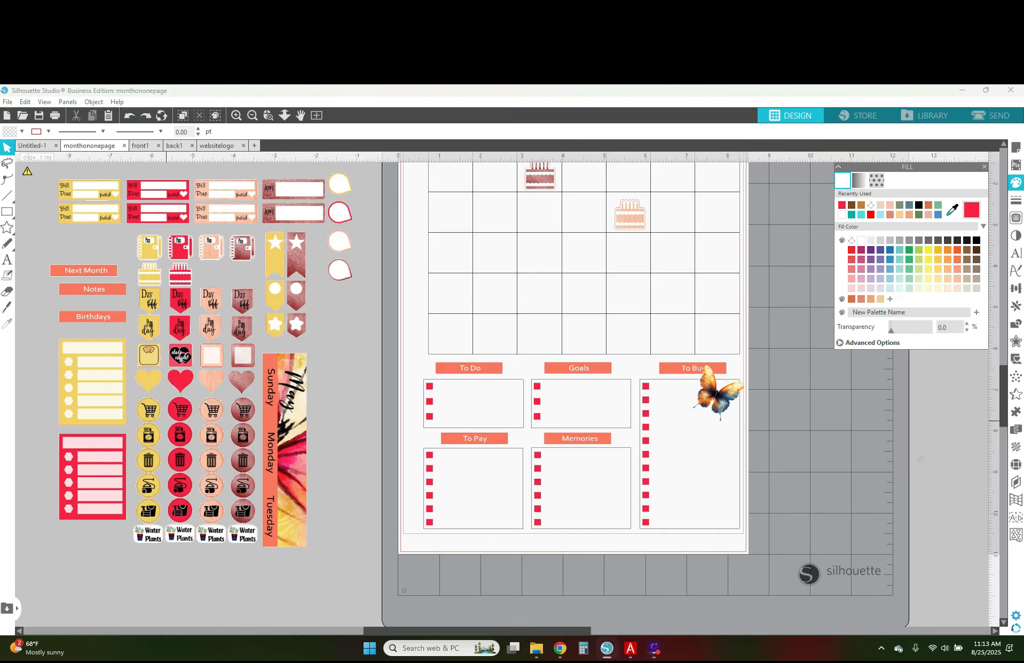
left_click_drag(475, 662, 483, 626)
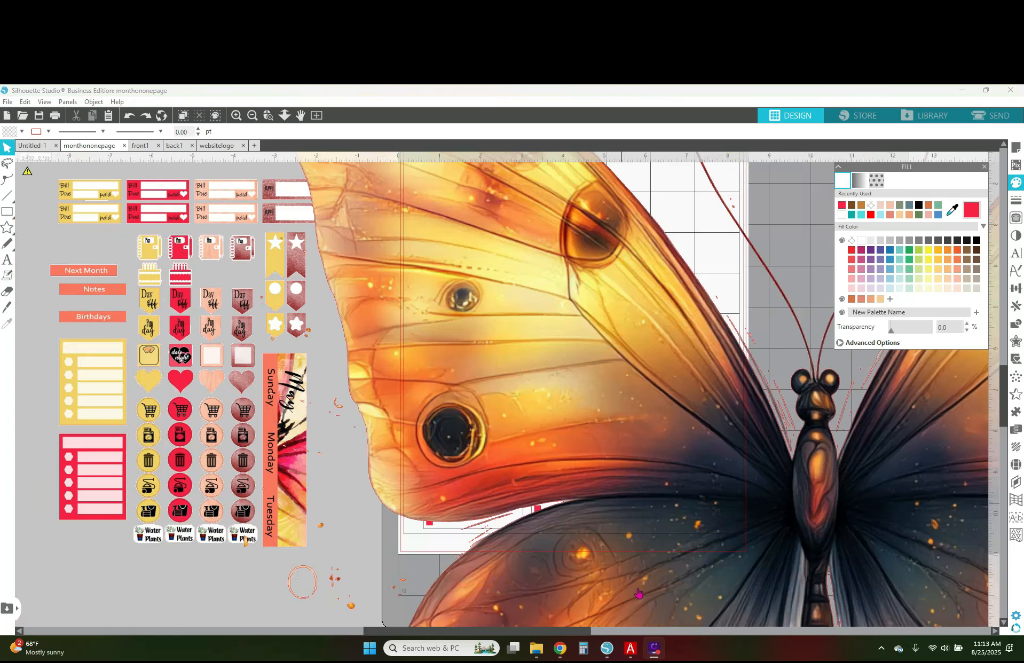
left_click(48, 134)
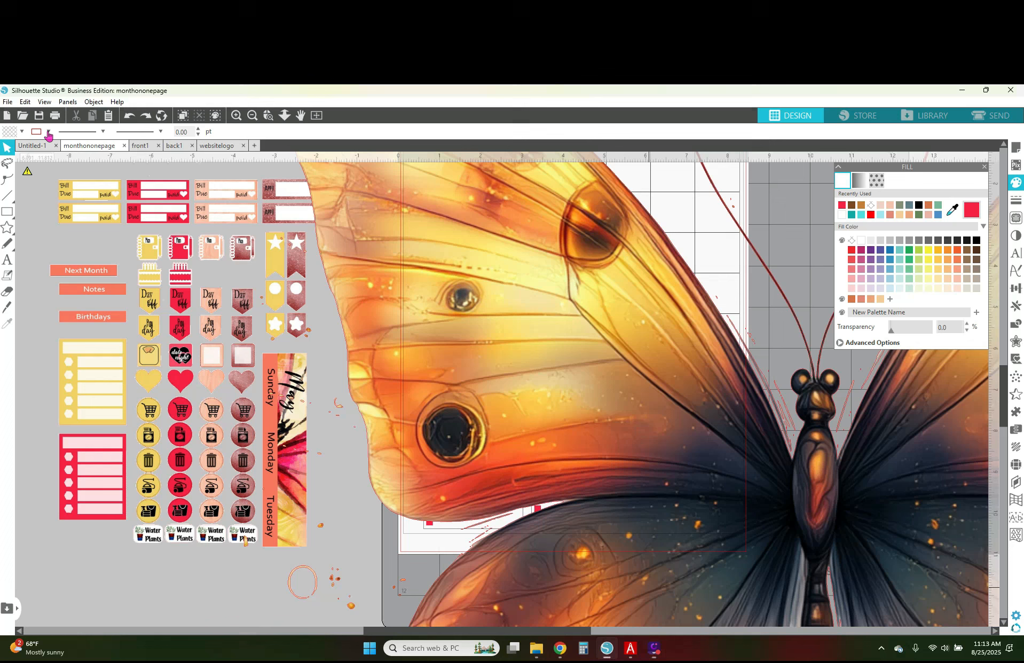
left_click(48, 134)
left_click(65, 149)
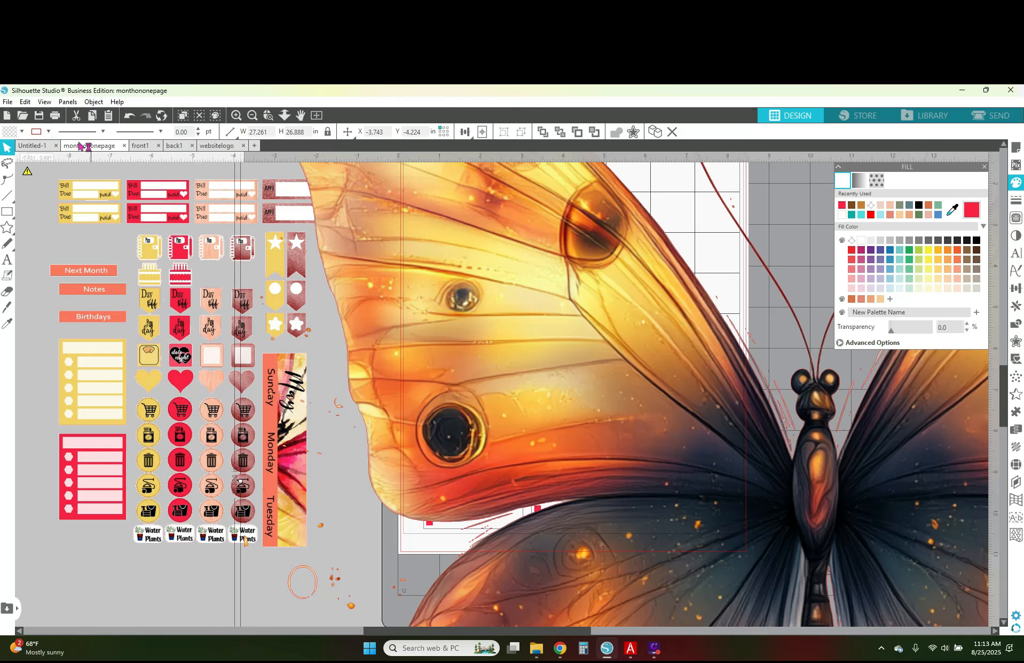
left_click(48, 132)
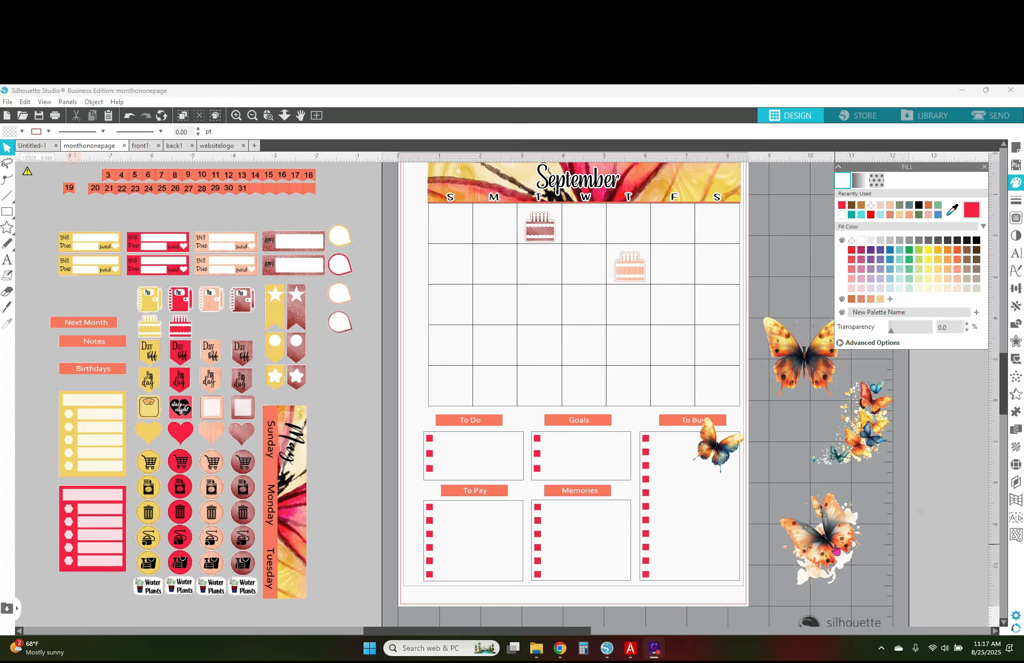
Place the splash butterfly, about 1.4 in wide, over the calendar's last Sunday and Monday cells and the butterfly cluster in the To Buy box's lower corner.
left_click_drag(837, 550, 469, 373)
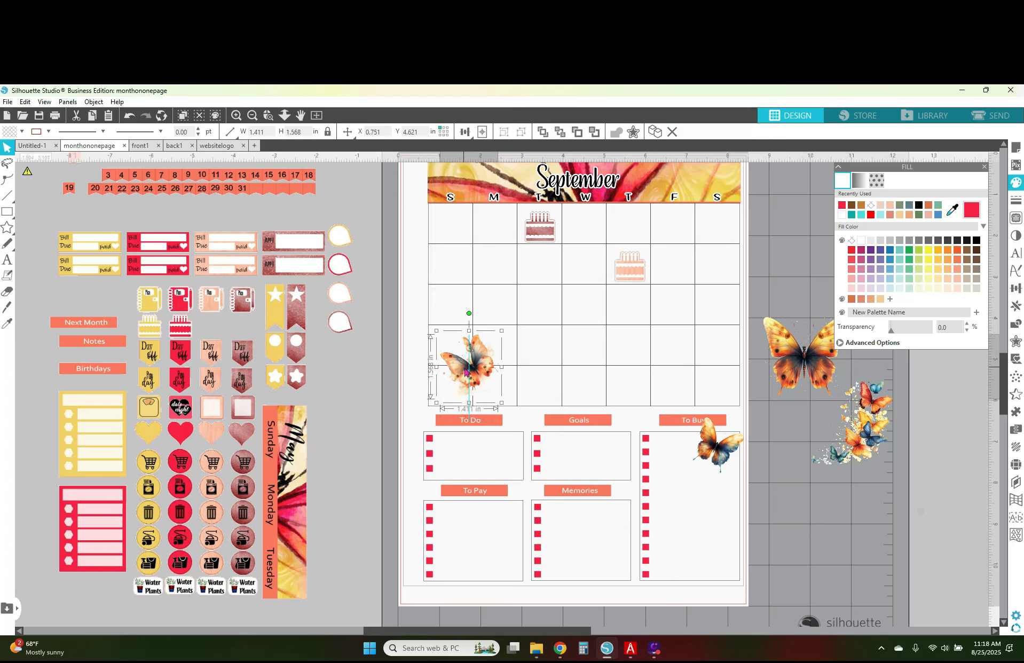
left_click(837, 499)
left_click_drag(864, 448, 716, 566)
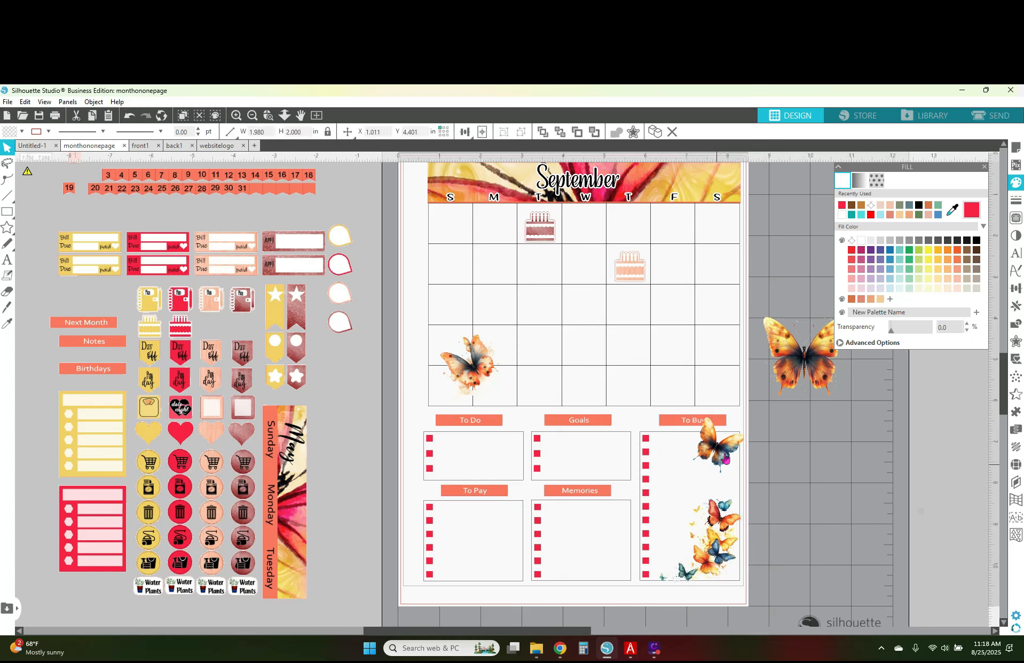
Move the orange-and-blue butterfly to the cake in the second-row Thursday cell and bring the cake in front of it.
left_click_drag(732, 410, 658, 256)
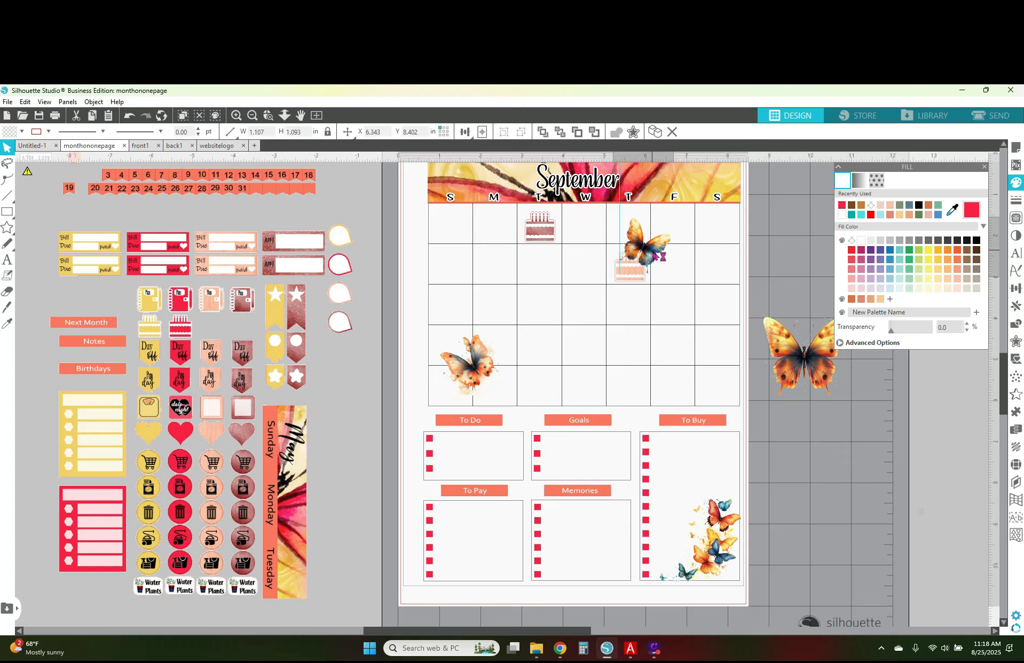
left_click(630, 272)
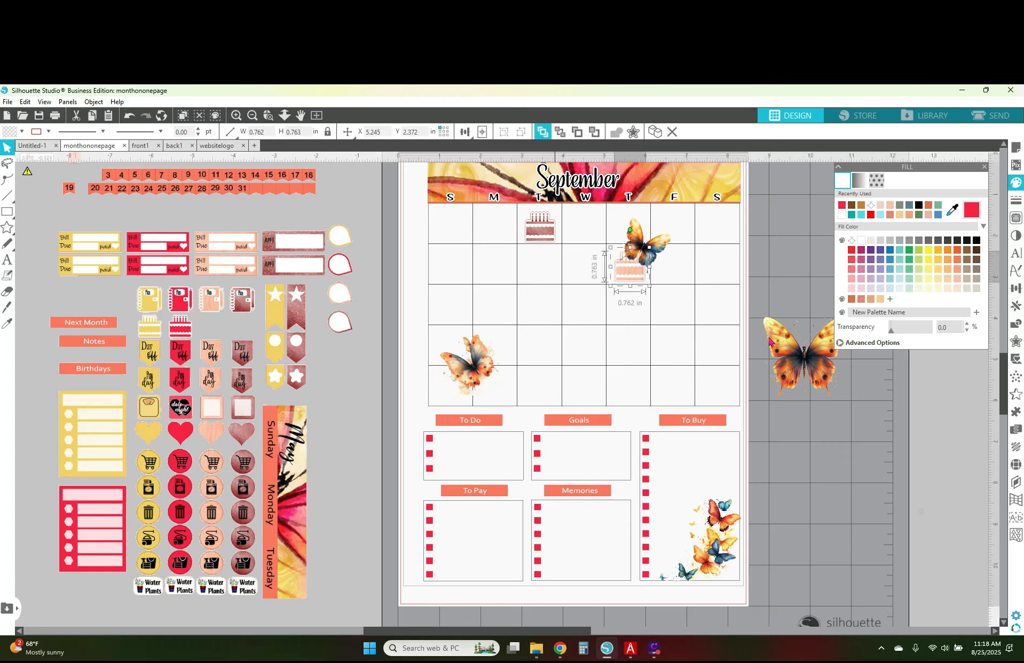
Resize the yellow-orange butterfly to about 1.4 in wide and place it between the To Pay and Memories labels.
left_click(793, 373)
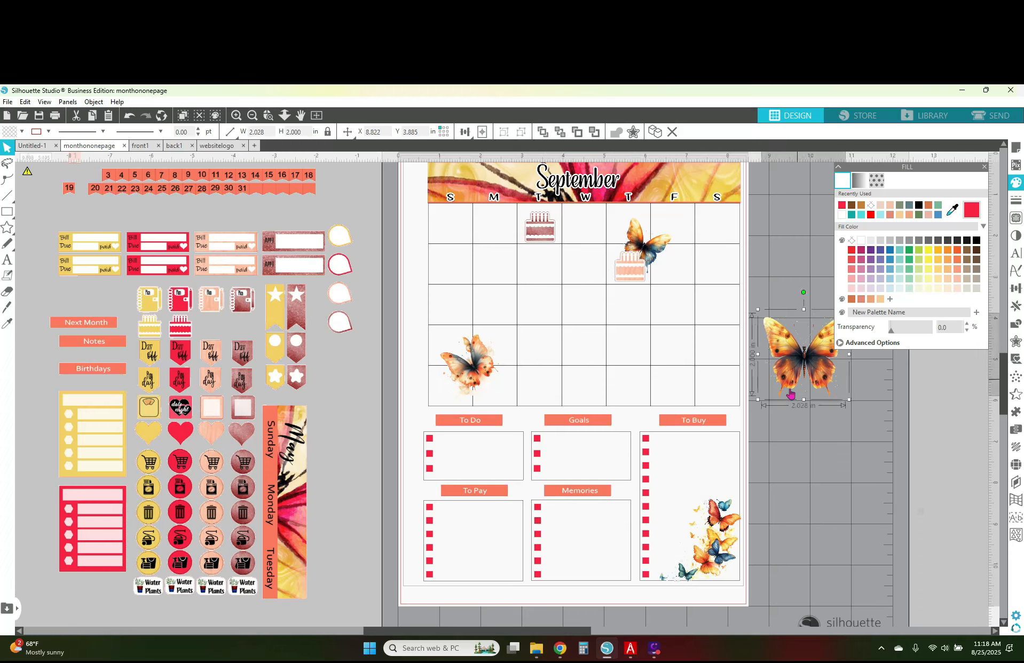
left_click_drag(785, 376, 524, 500)
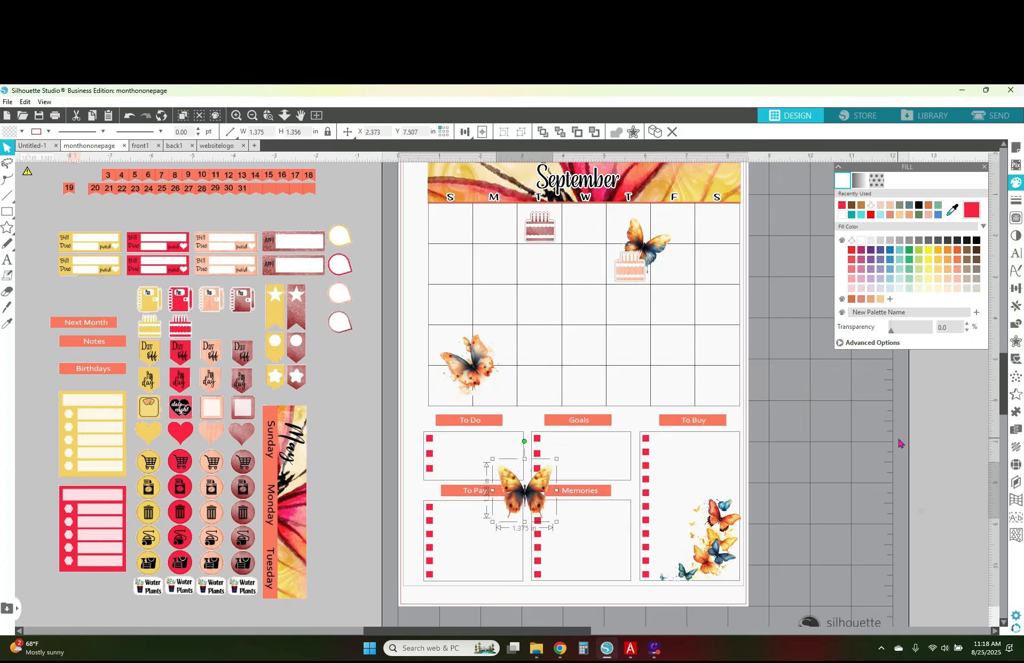
Place the peach heart sticker, tilted, against the Monday side of the first-row Tuesday cake.
scroll(899, 443, "up", 1)
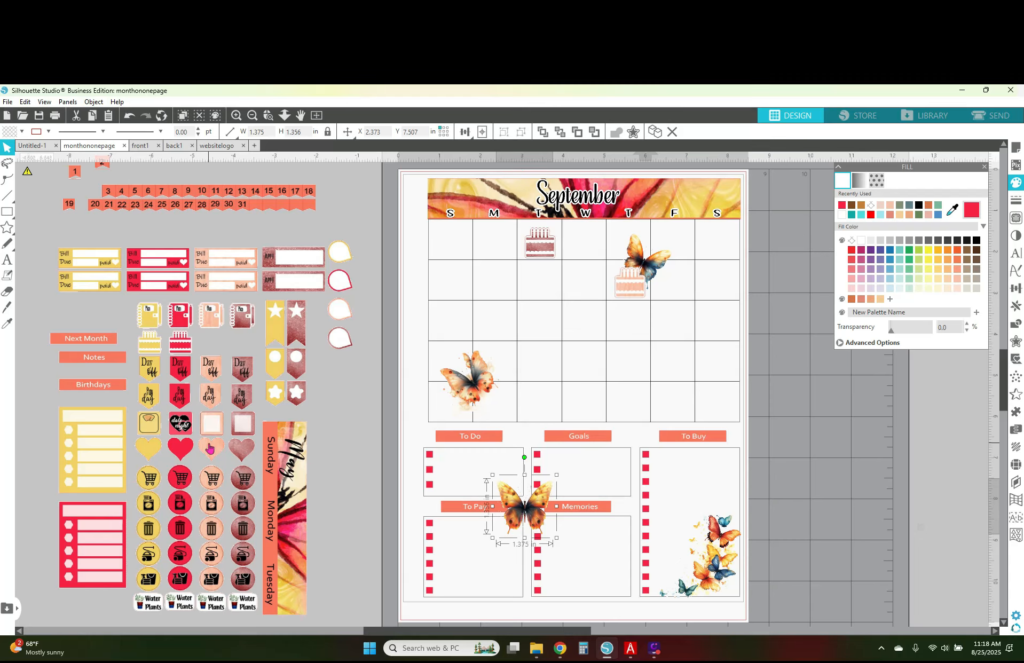
left_click_drag(206, 453, 514, 248)
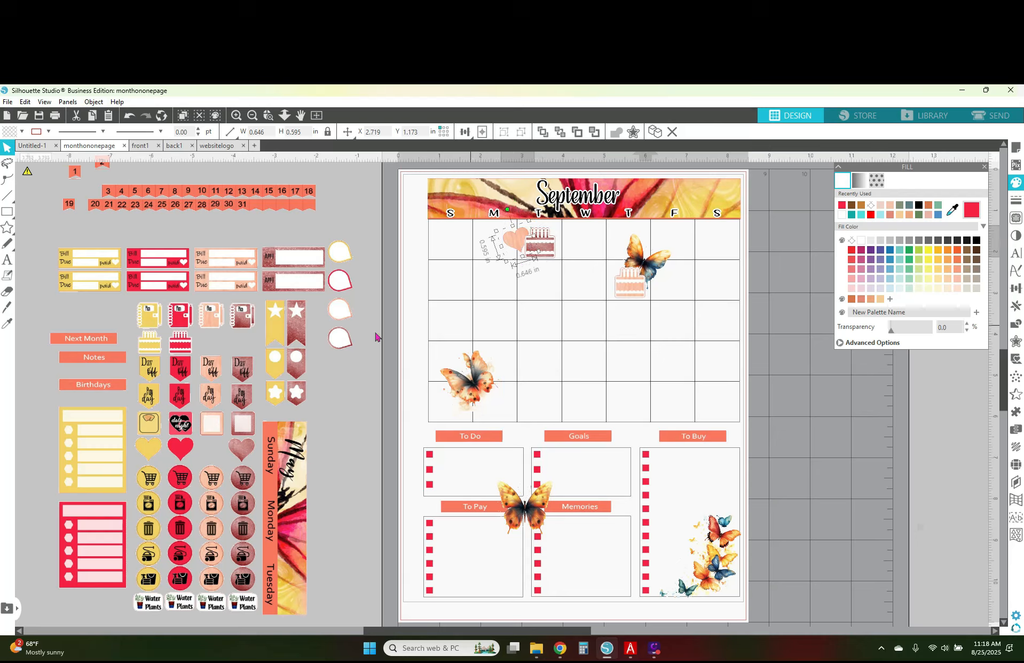
left_click(339, 427)
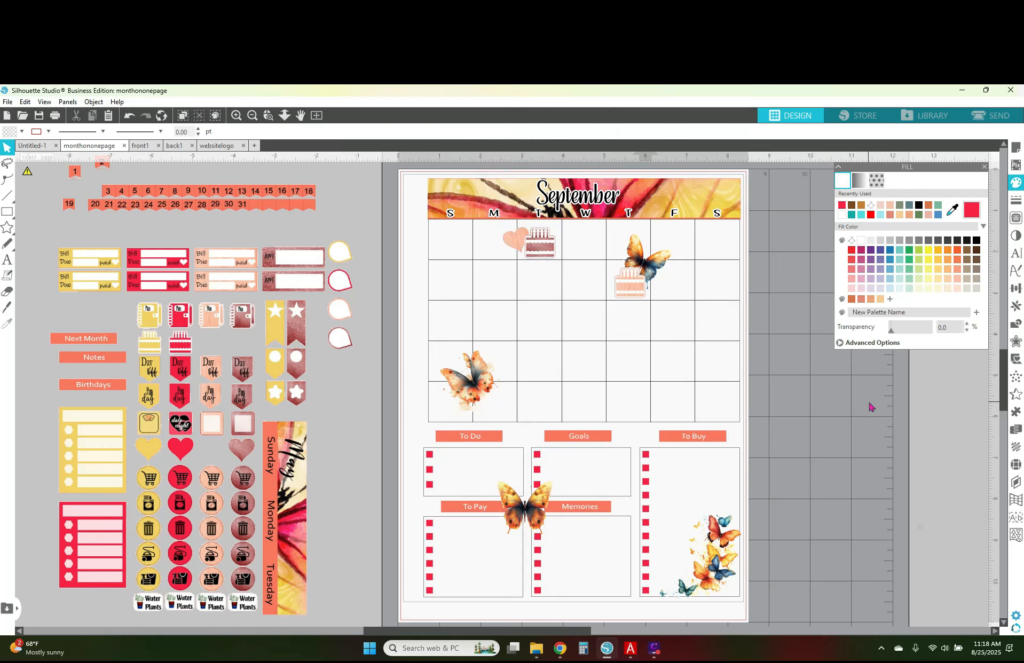